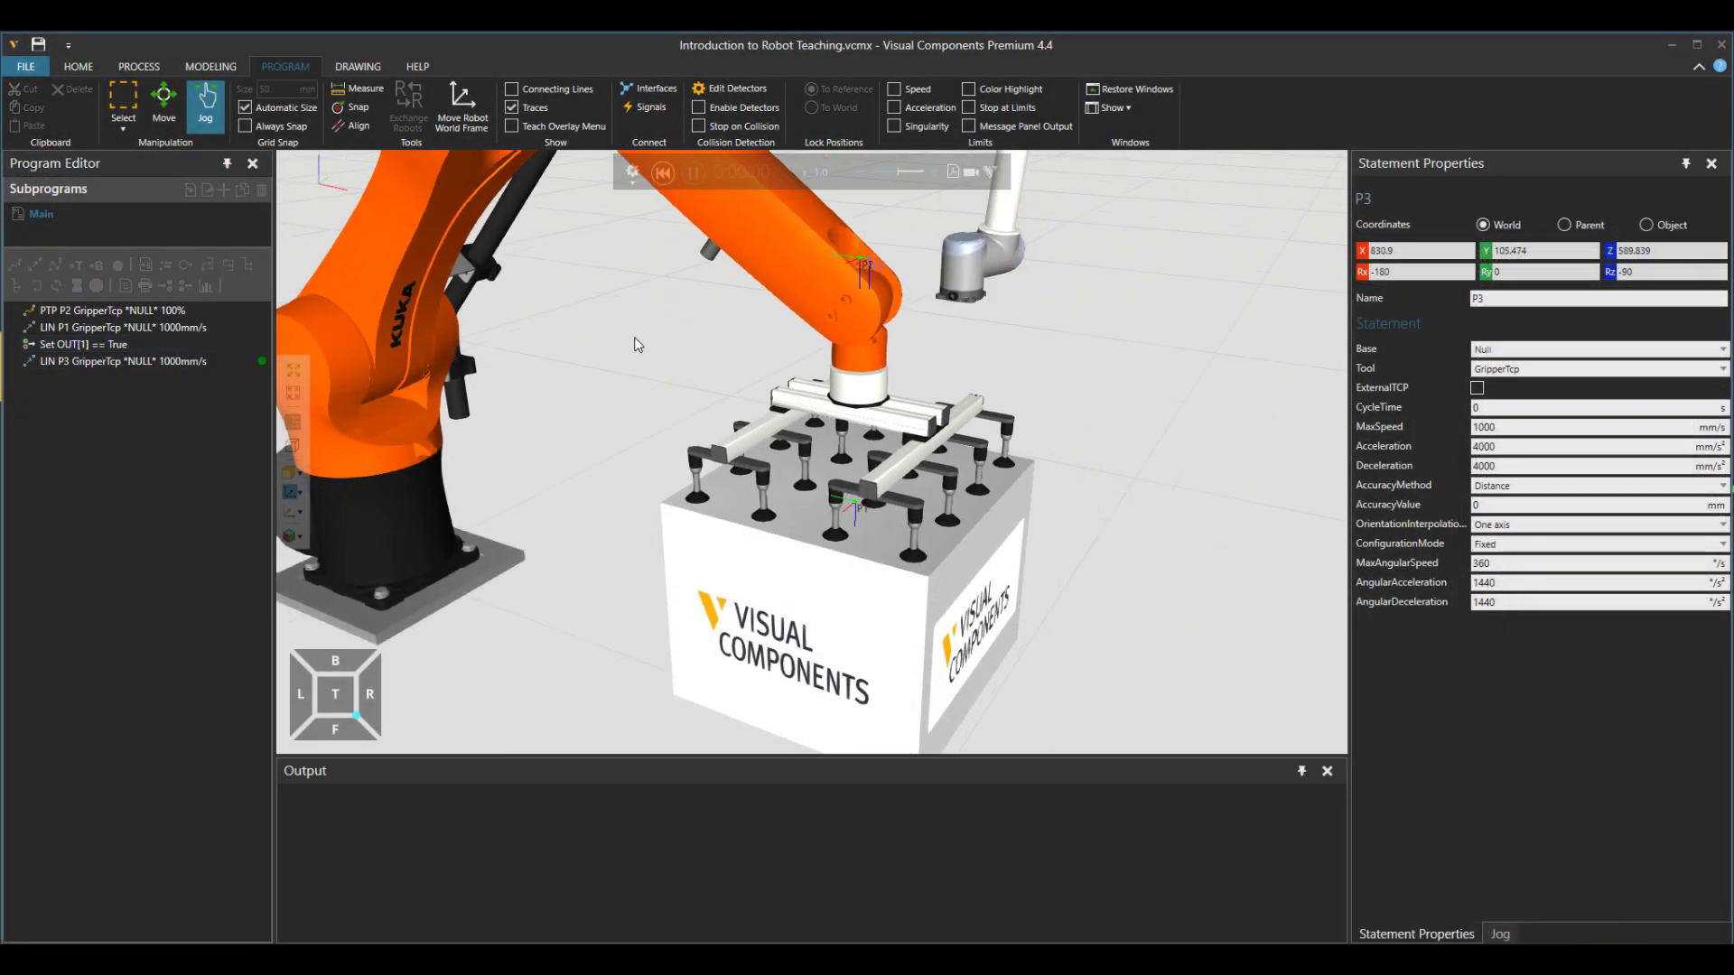
# Exchange the gripper program from the KUKA robot to the UR robot and start the simulation
pyautogui.scroll(-5, 634, 338)
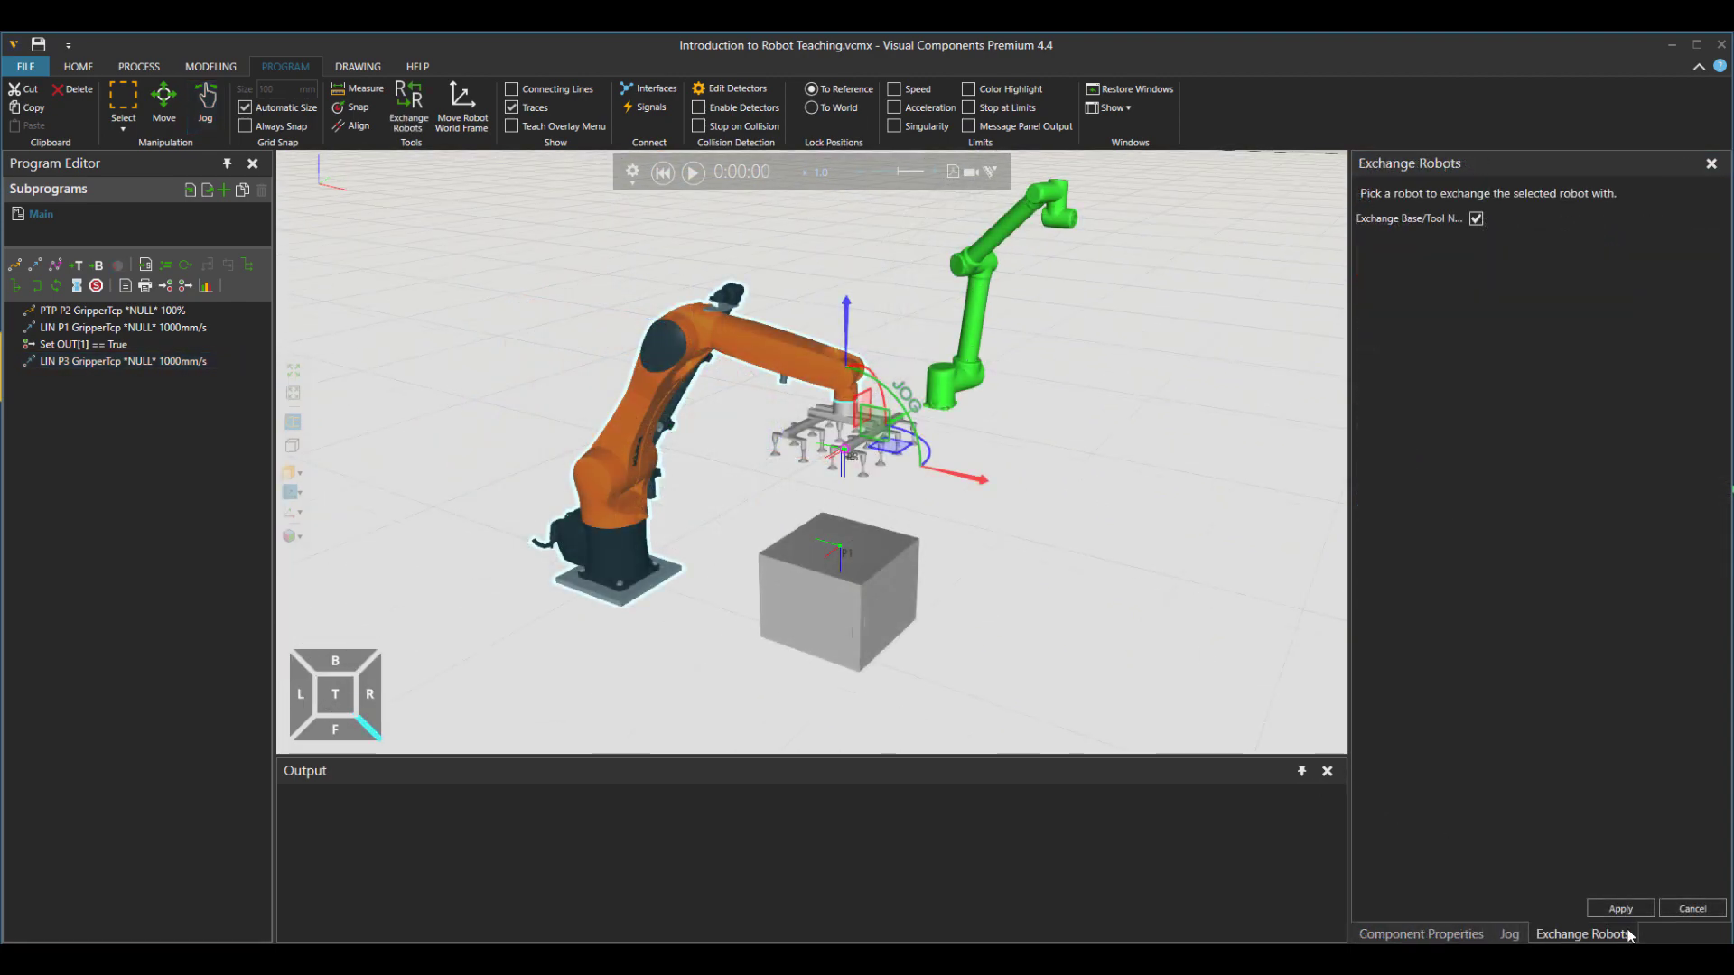
pyautogui.click(1621, 908)
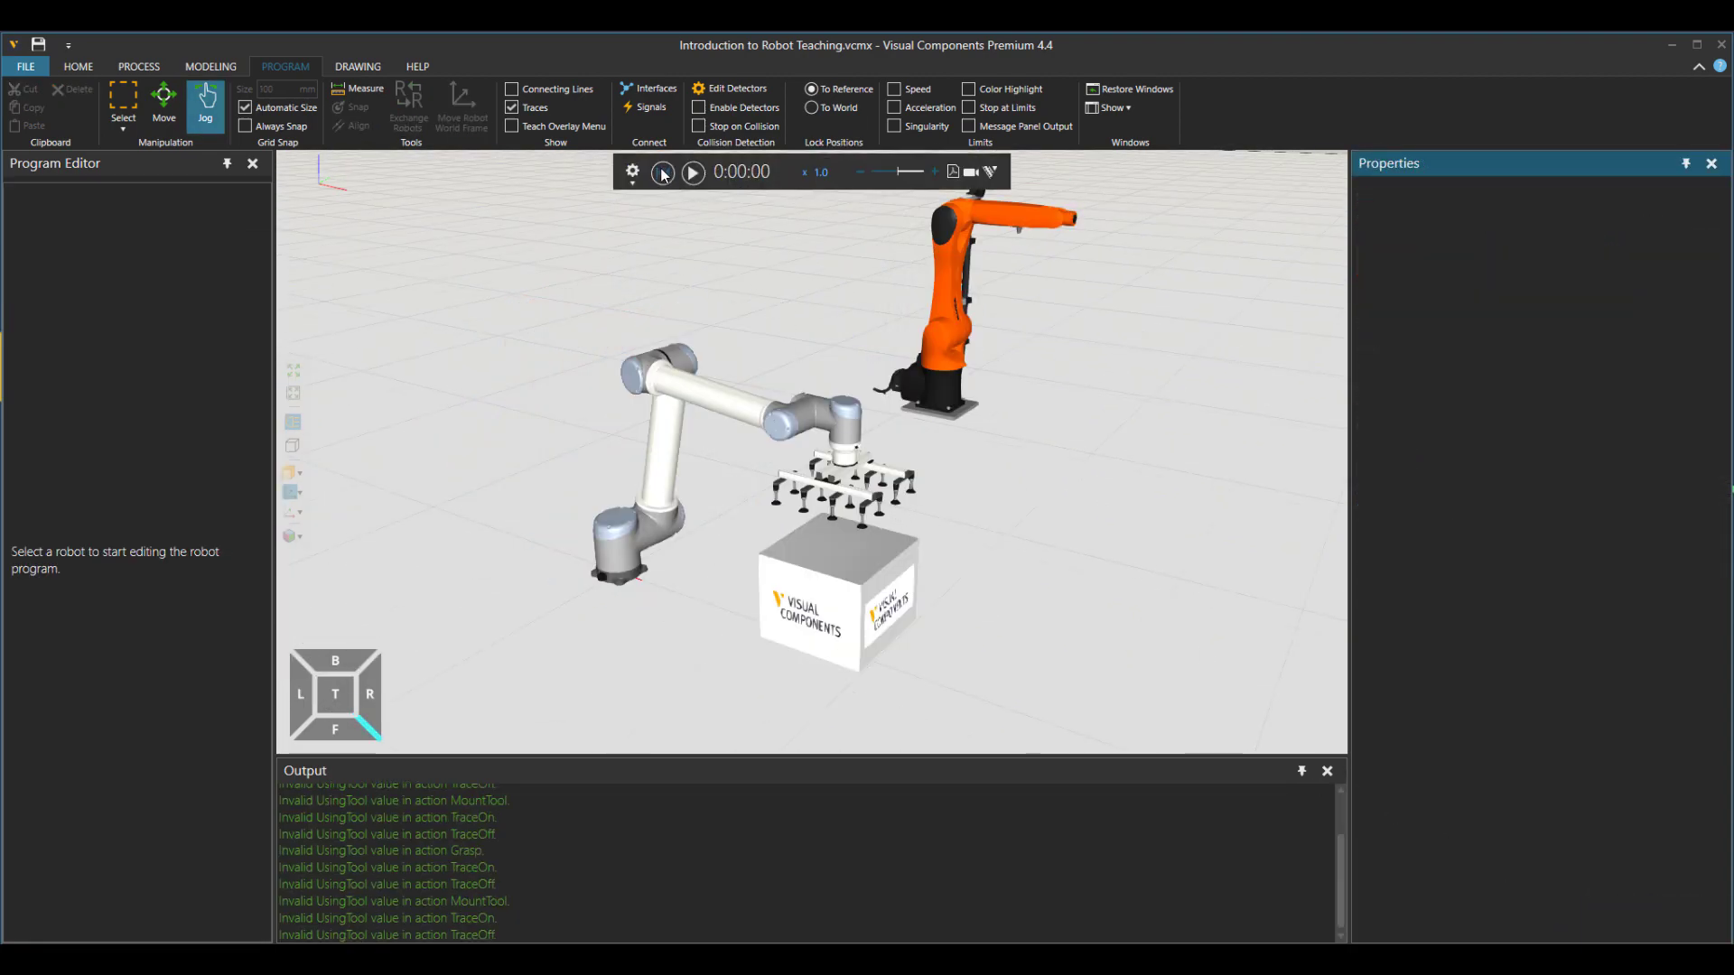
pyautogui.click(693, 171)
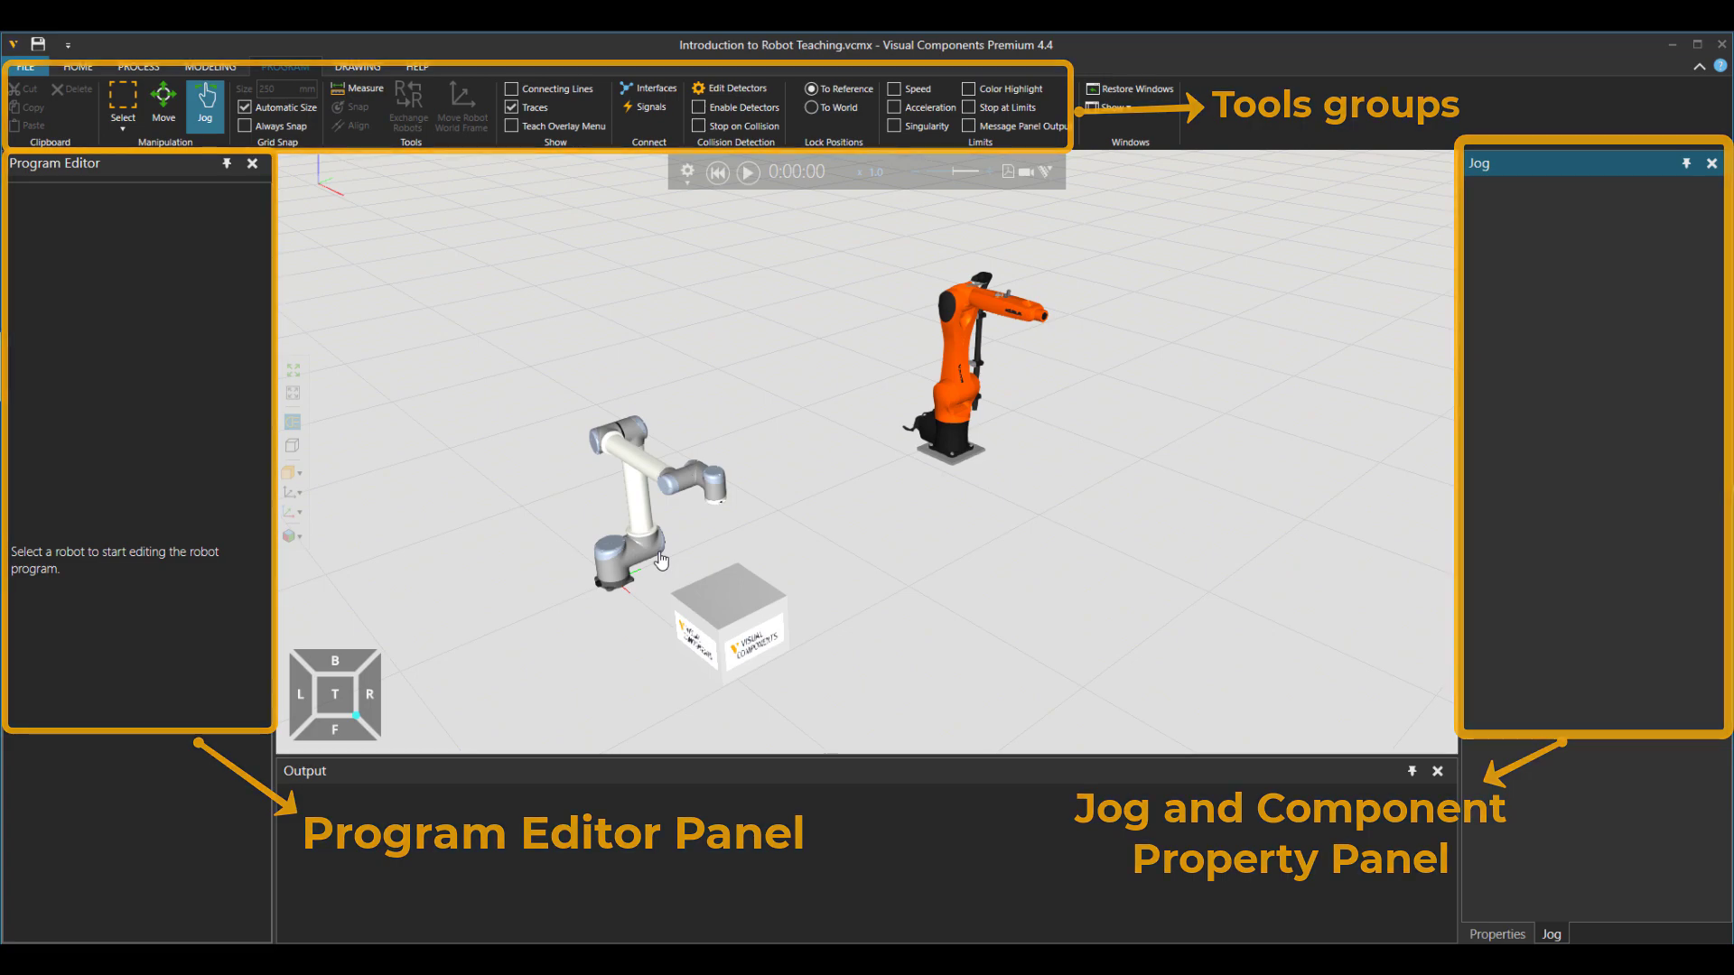
# Select the UR10, rotate joint J1 and reset it to 0, then show its component properties
pyautogui.click(662, 560)
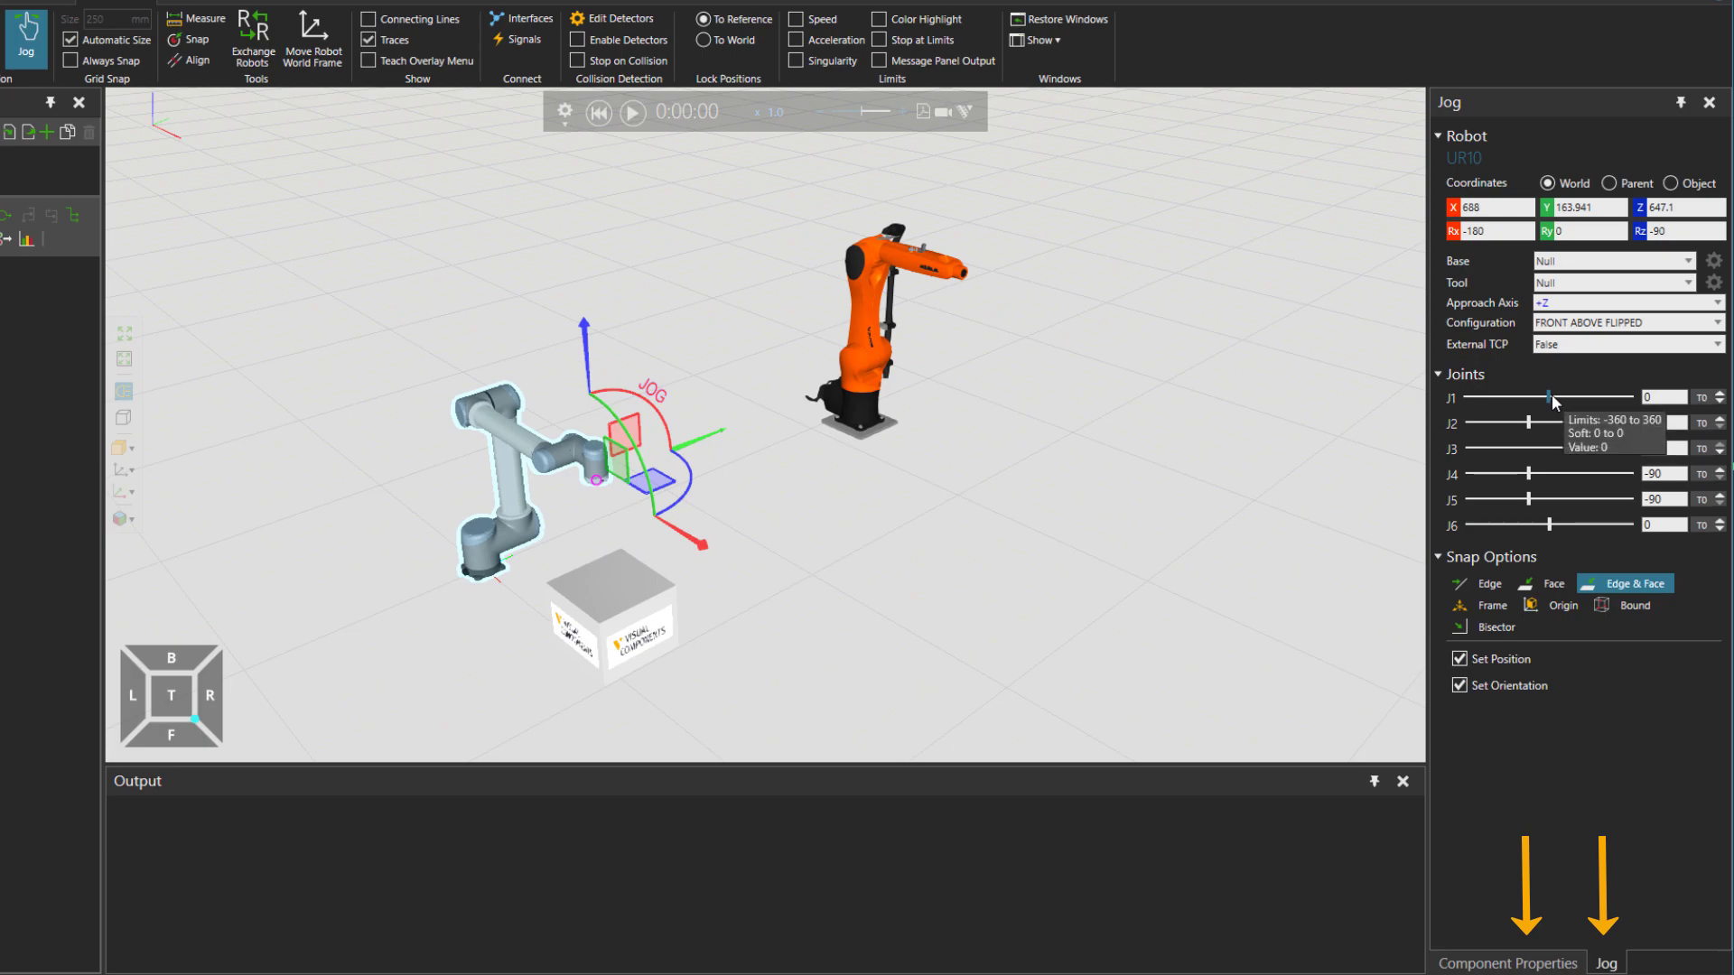
pyautogui.moveTo(1548, 397)
pyautogui.mouseDown()
pyautogui.moveTo(1521, 399)
pyautogui.moveTo(1558, 399)
pyautogui.mouseUp()
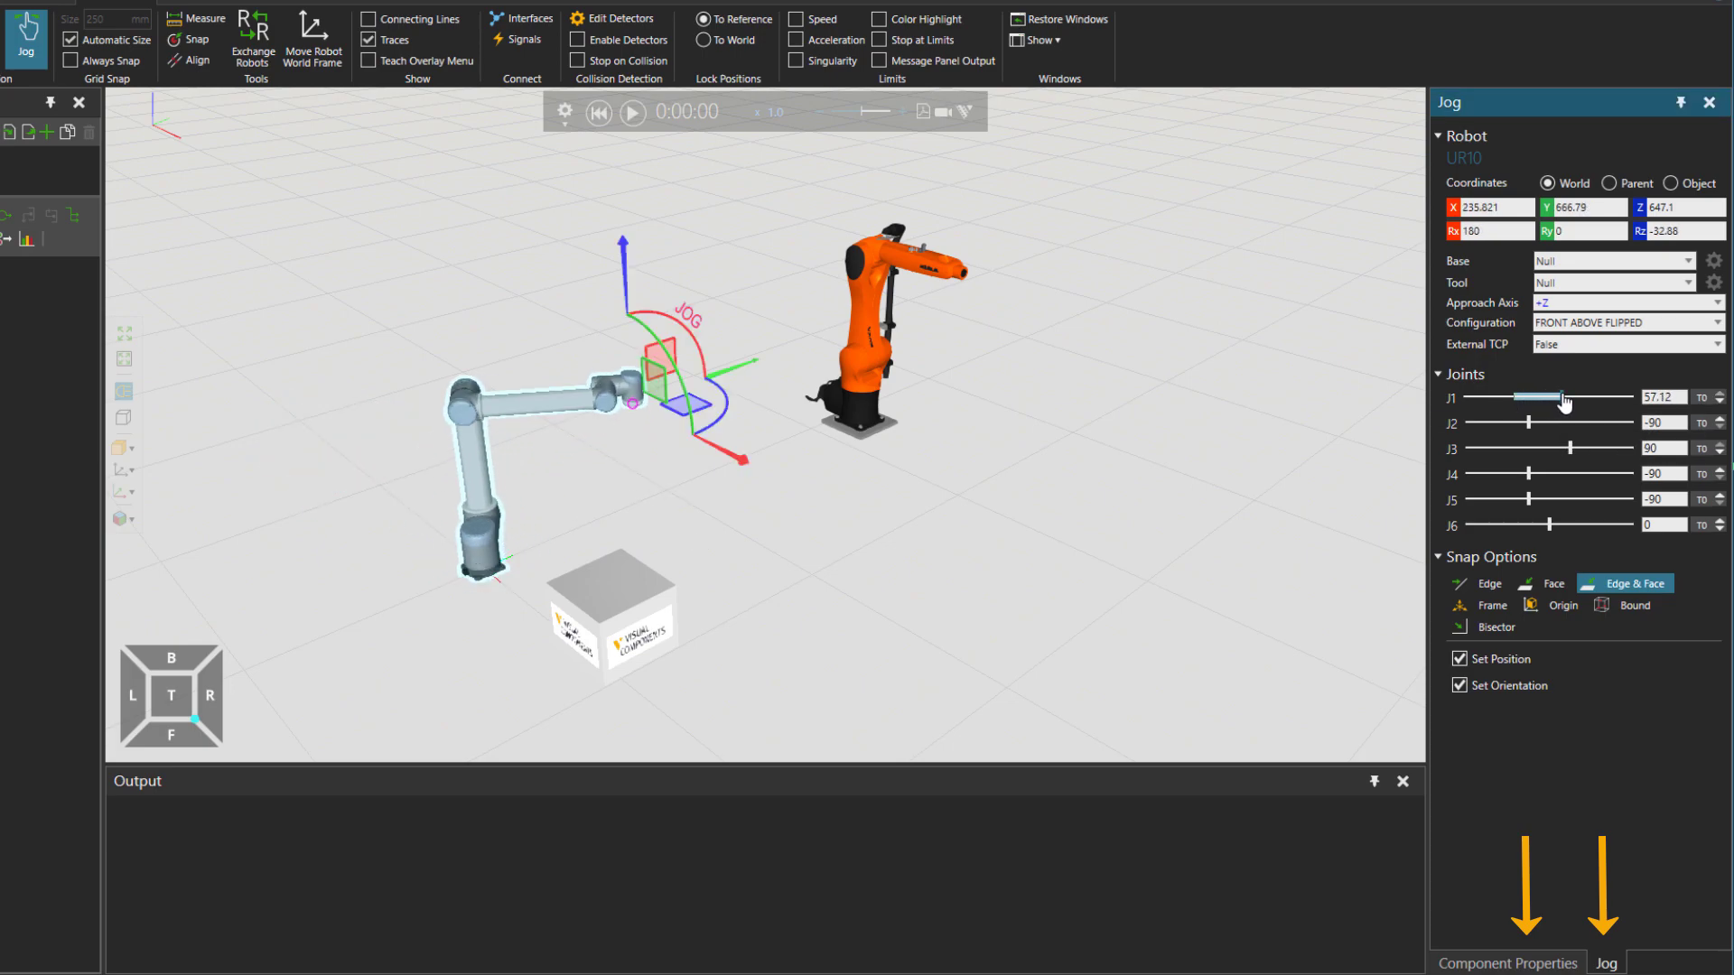
pyautogui.click(600, 116)
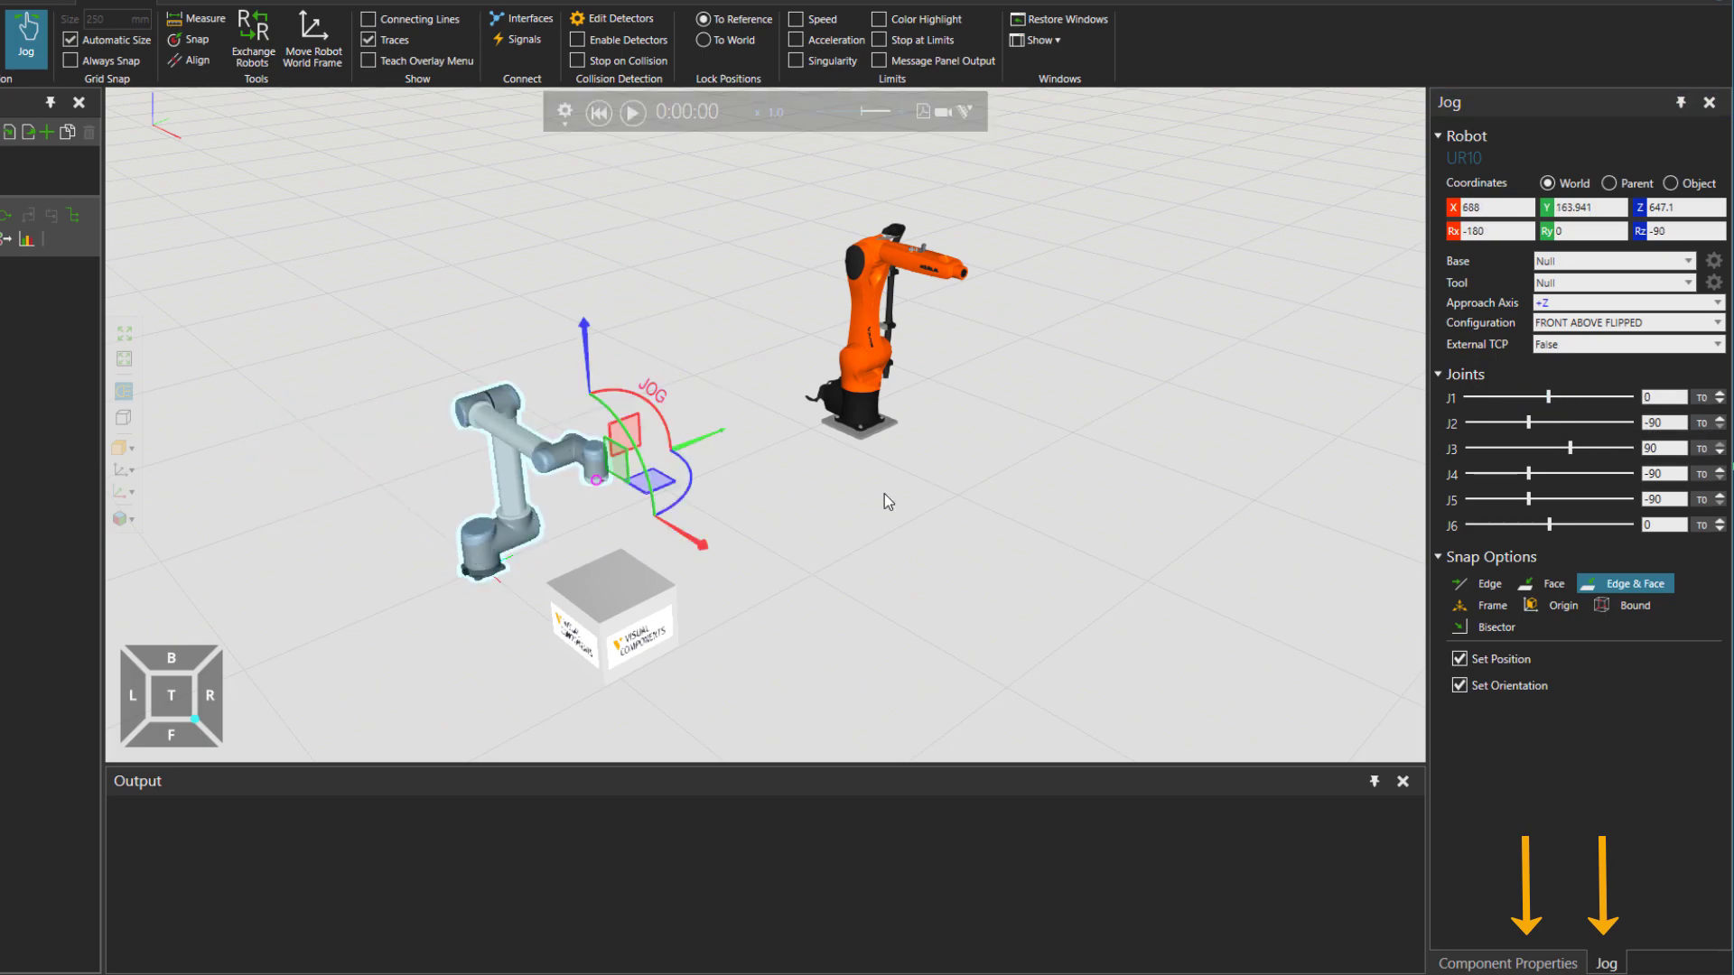
pyautogui.click(1564, 964)
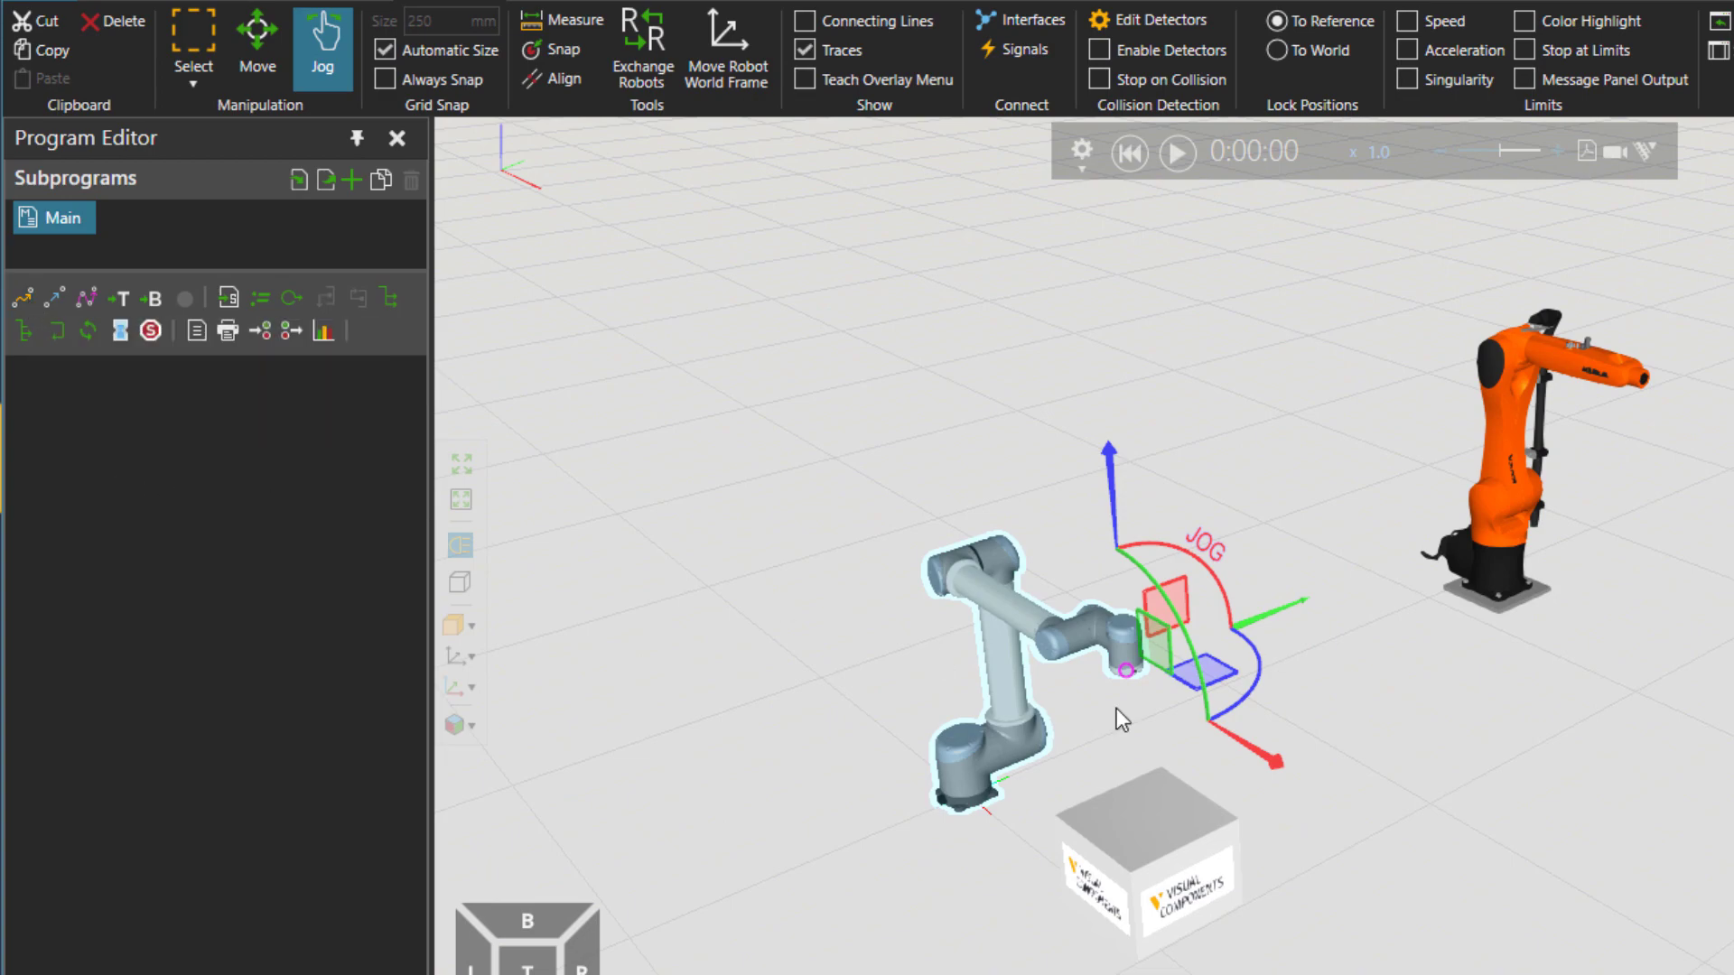
# Lower the UR10 tool onto the box top and record it as LIN P1
pyautogui.scroll(6, 1145, 722)
pyautogui.scroll(-2, 1209, 615)
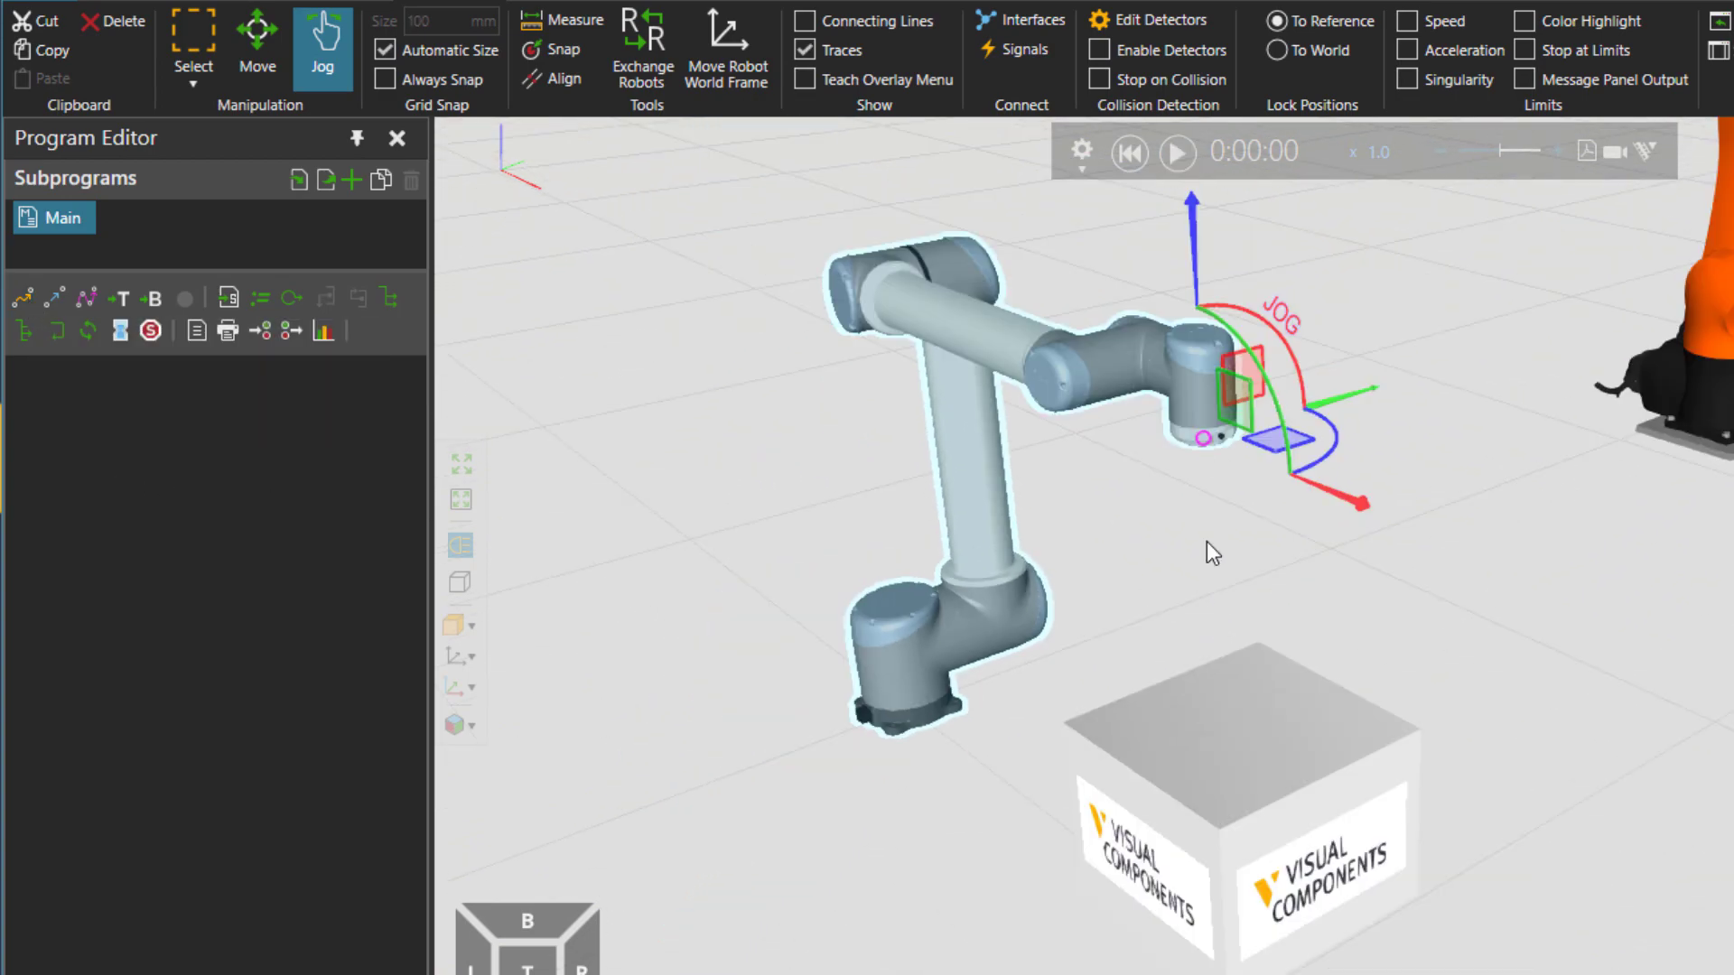
pyautogui.moveTo(1198, 452); pyautogui.dragTo(1232, 725)
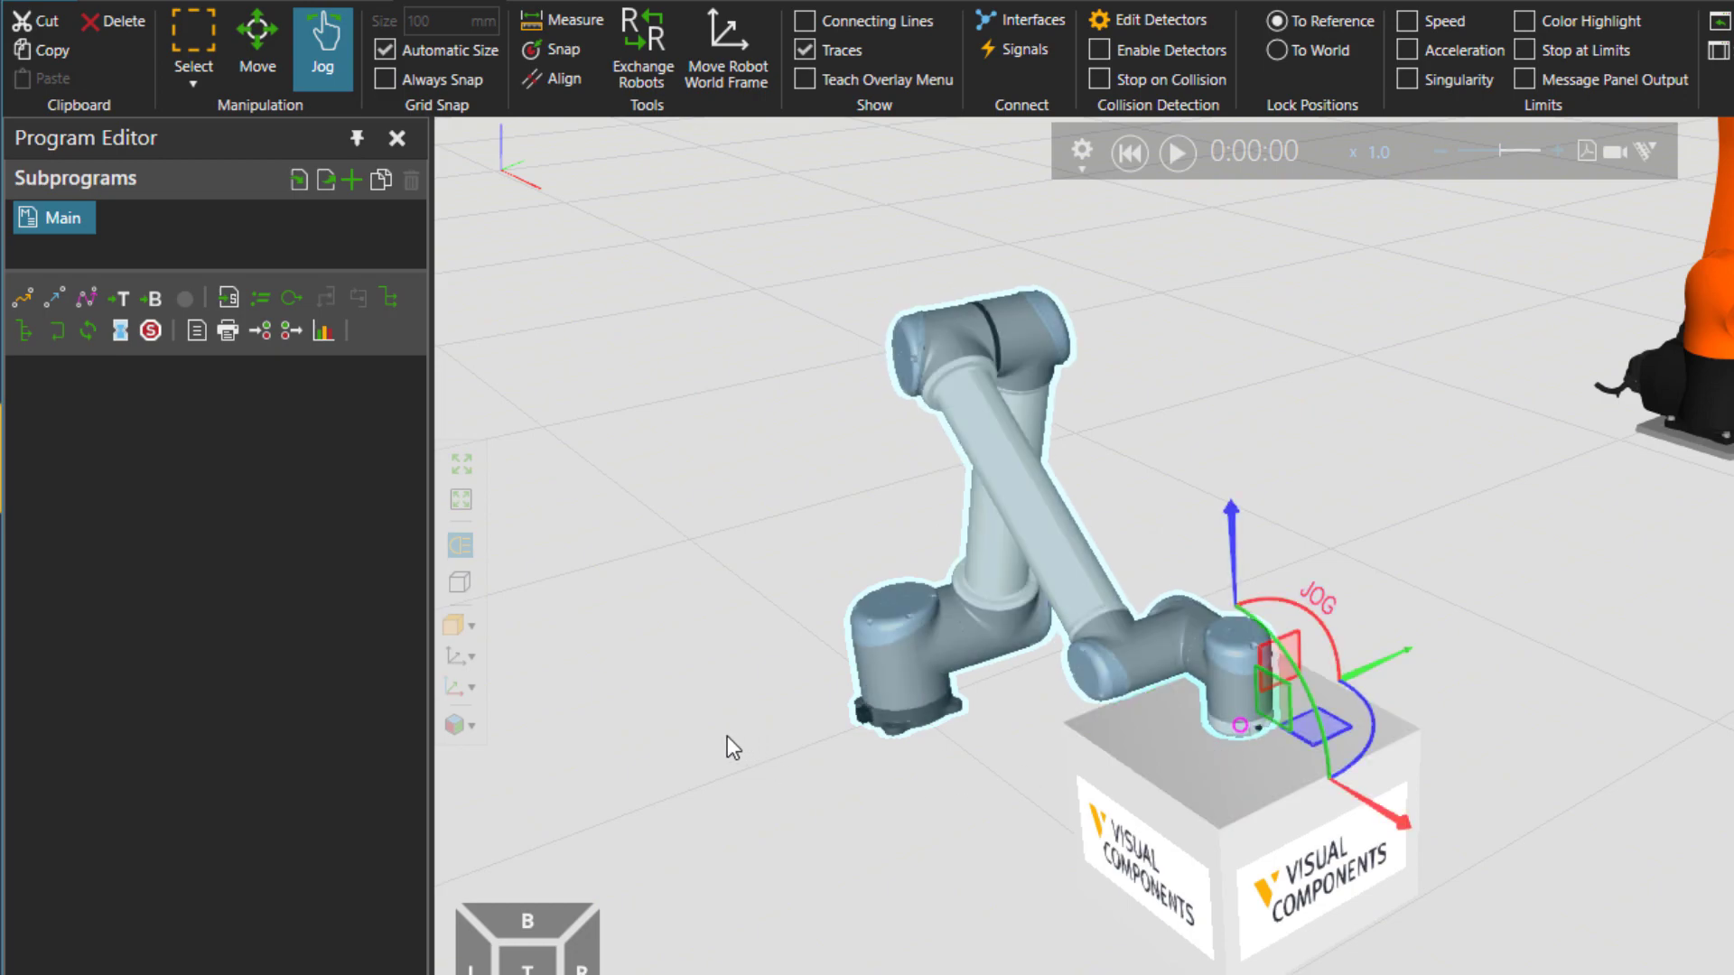
pyautogui.click(52, 300)
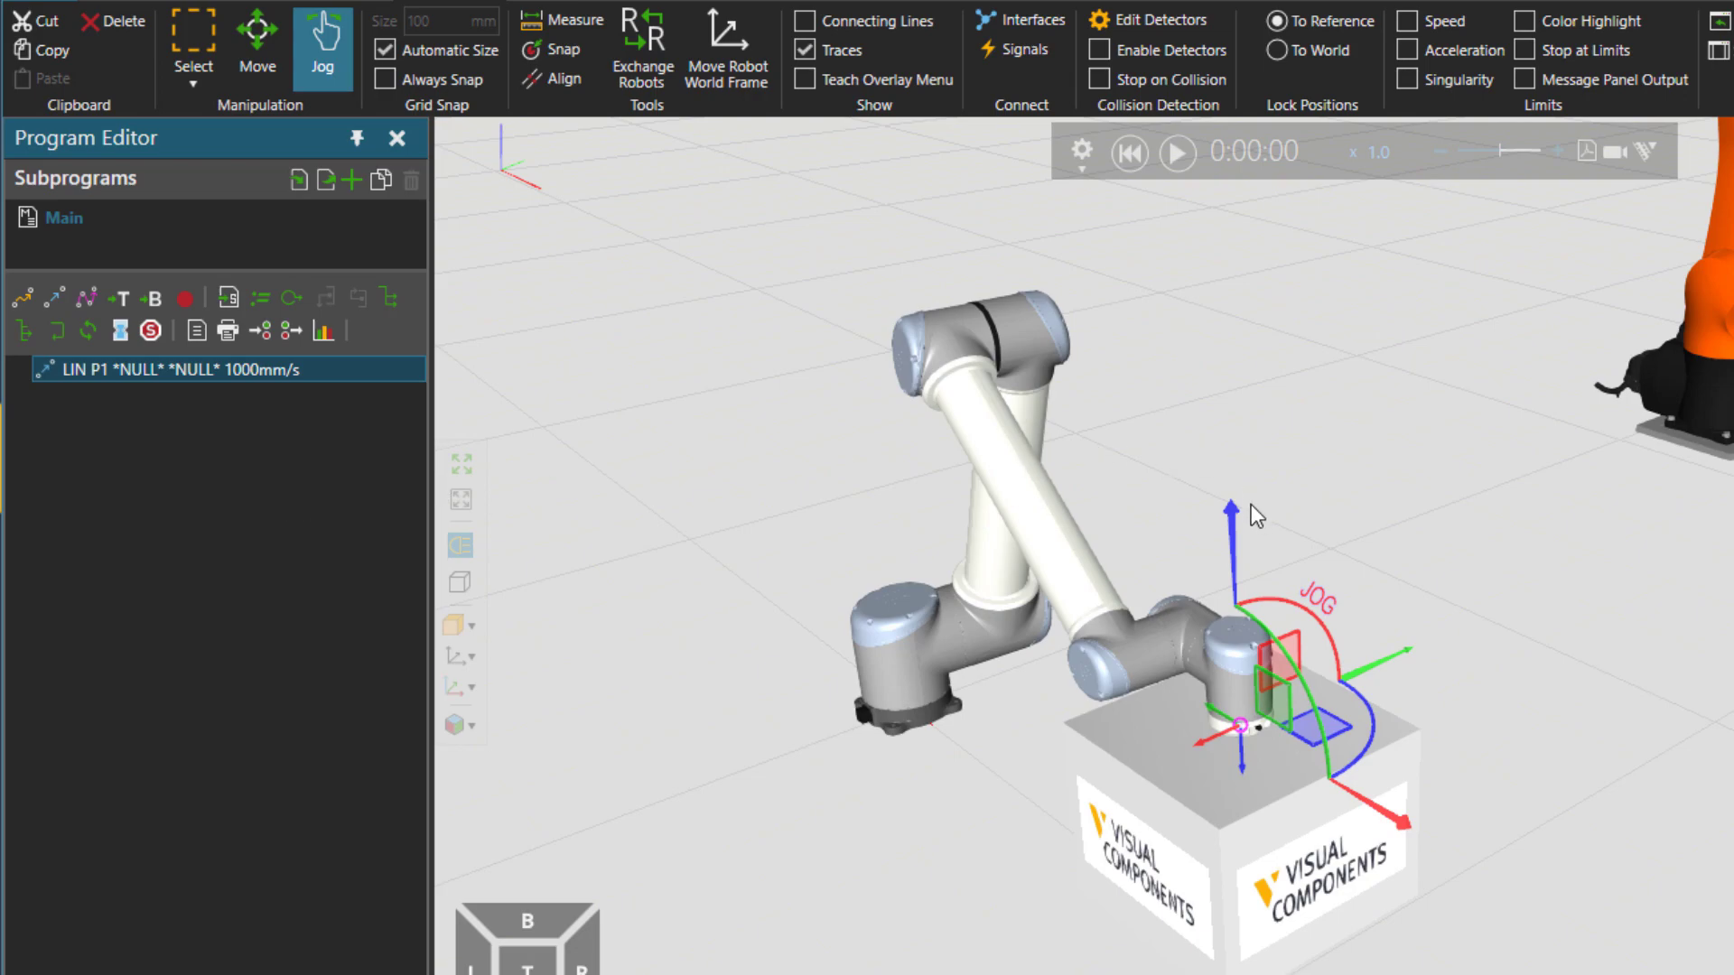
# Raise the tool, add PTP P2 first and LIN P3 last, keeping LIN P1 between them
pyautogui.moveTo(1235, 531); pyautogui.dragTo(1184, 302)
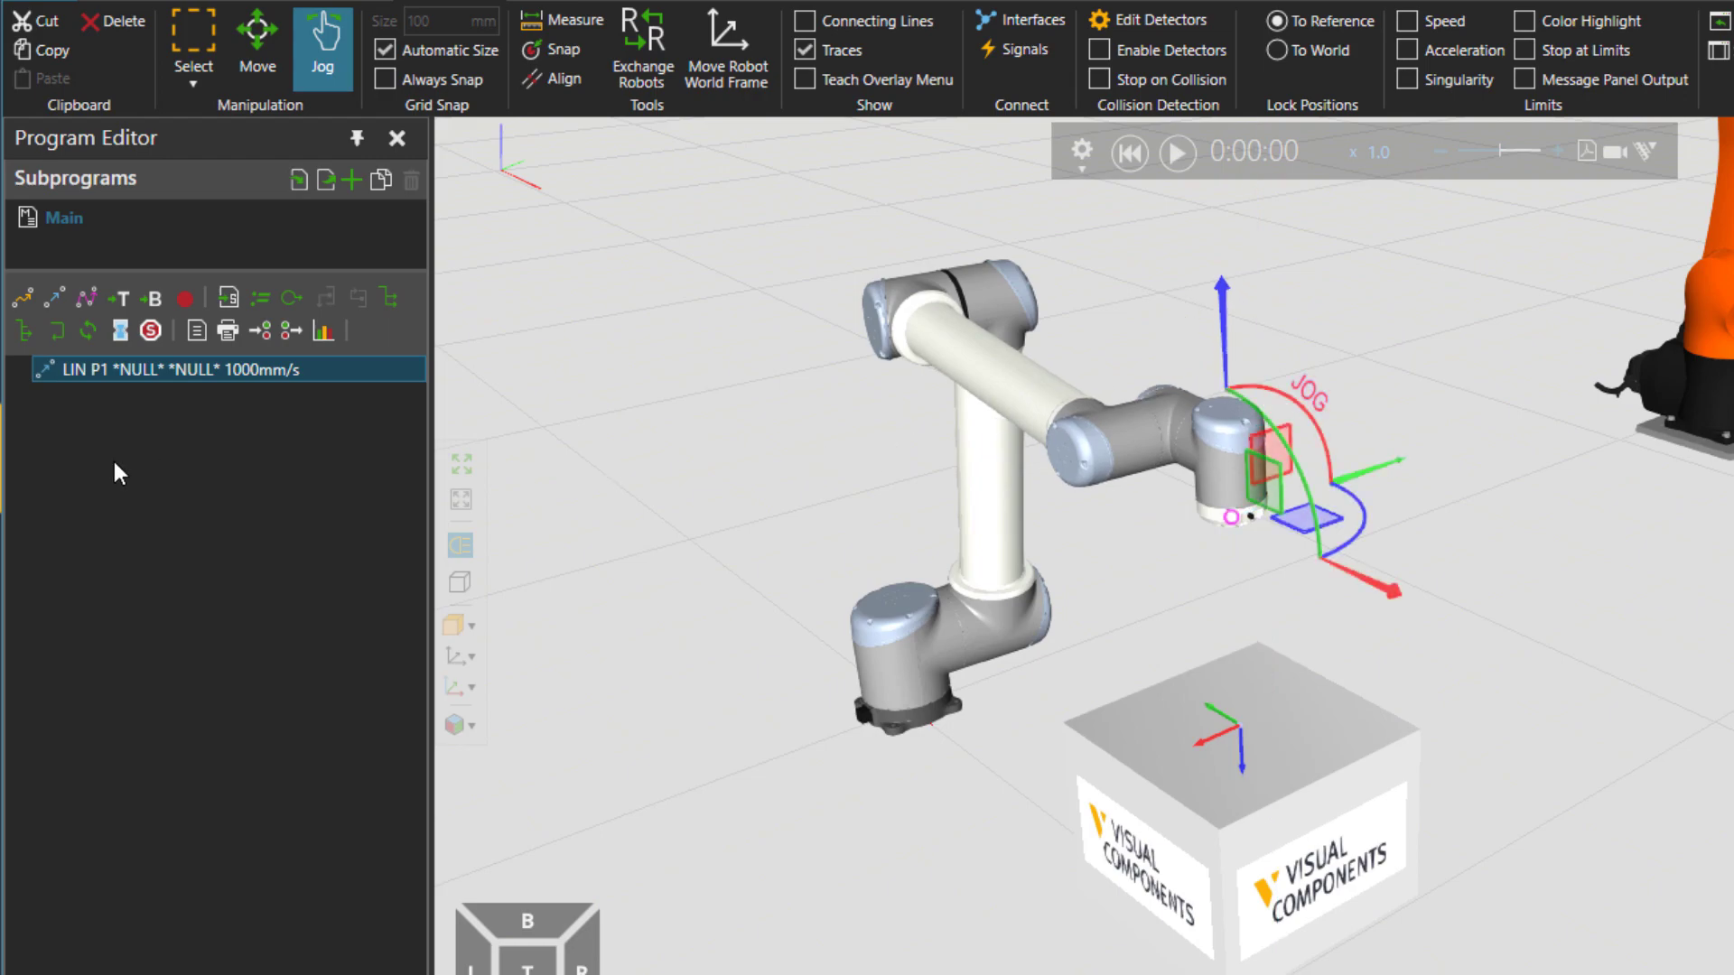
pyautogui.click(27, 302)
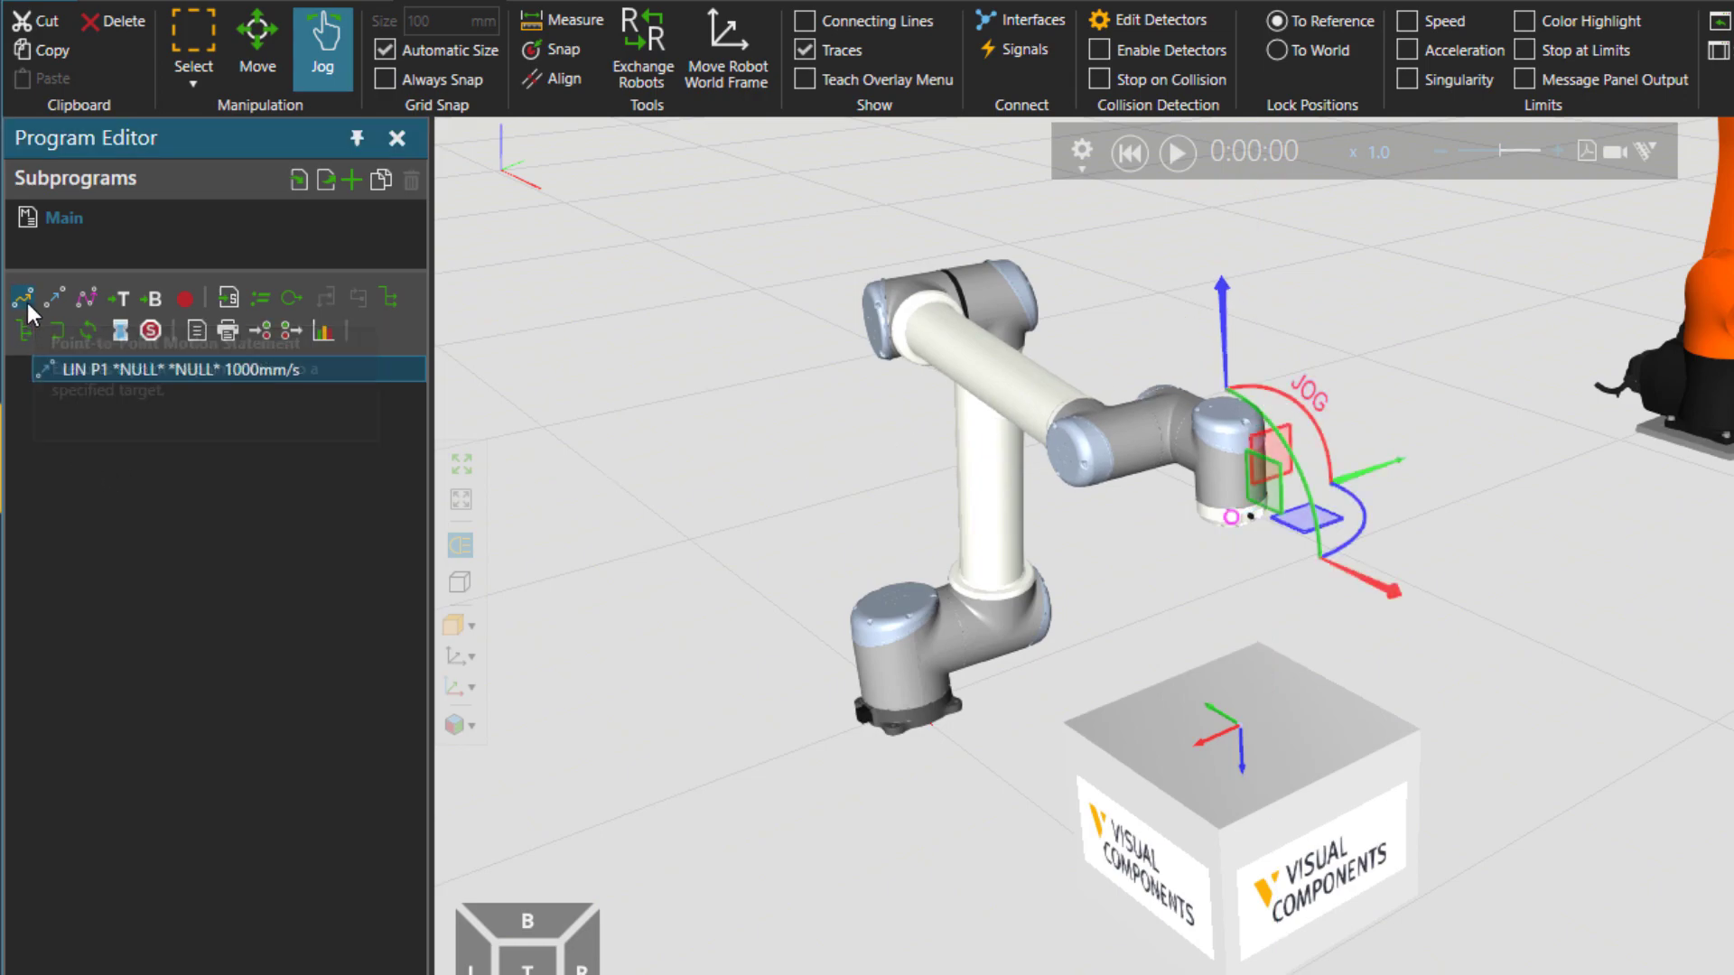
pyautogui.click(111, 388)
pyautogui.moveTo(111, 387); pyautogui.dragTo(121, 377)
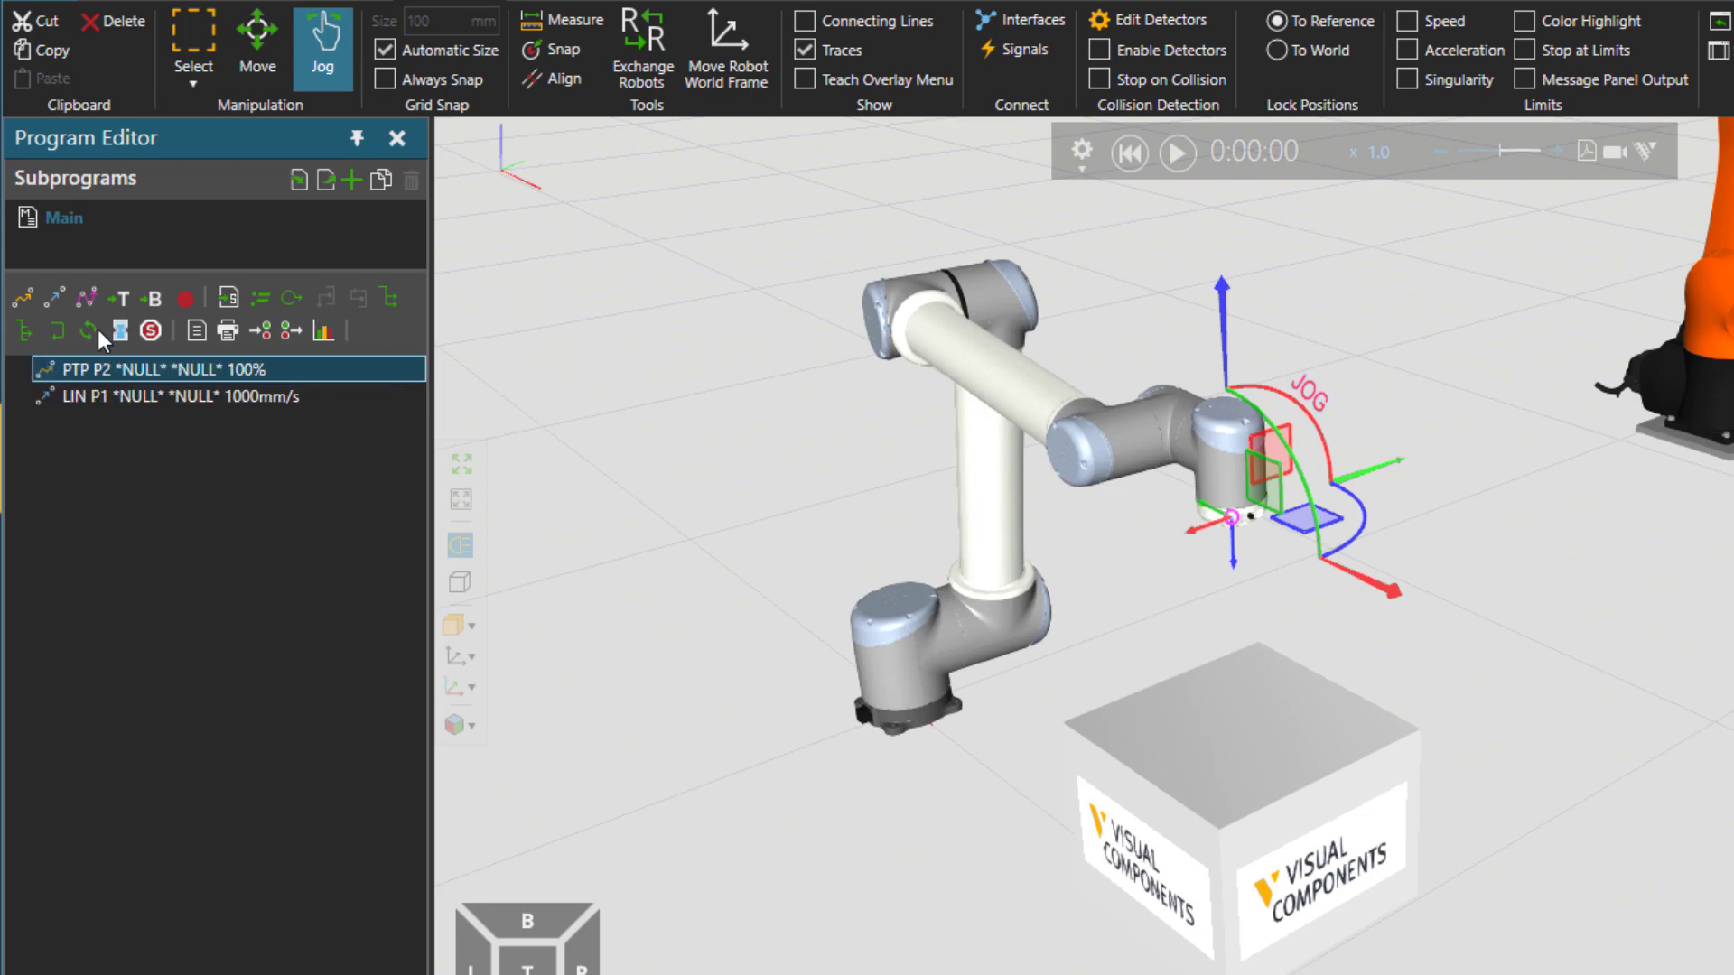
pyautogui.click(56, 296)
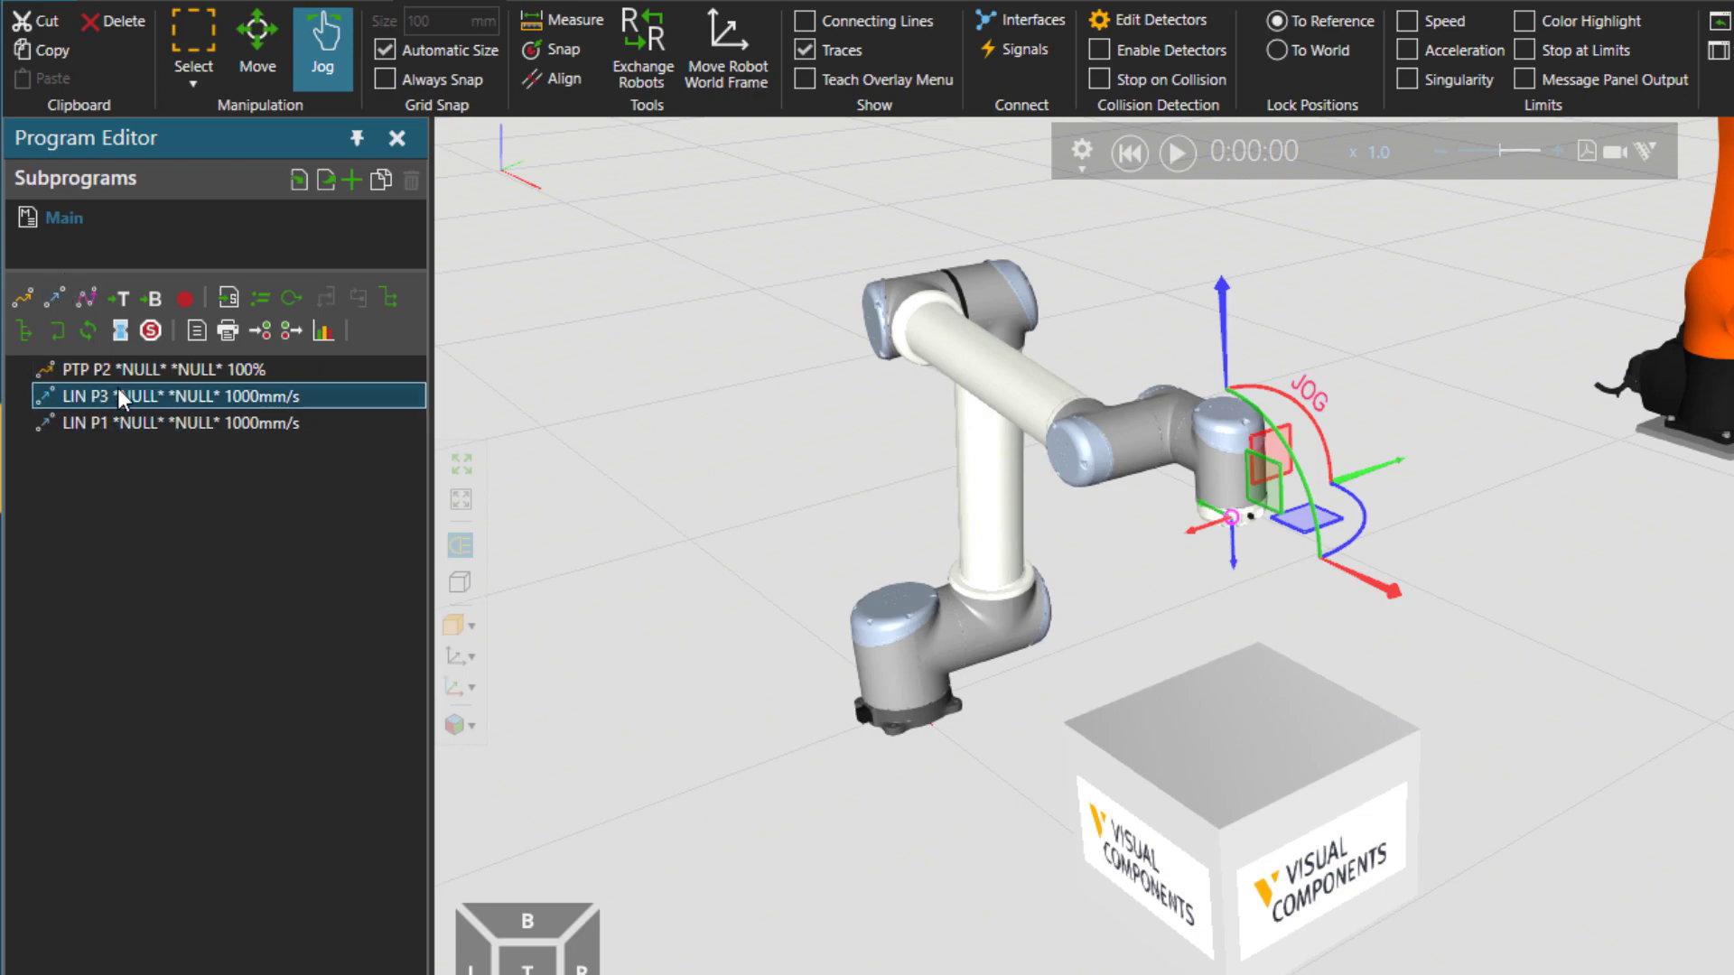
pyautogui.moveTo(118, 390); pyautogui.dragTo(122, 426)
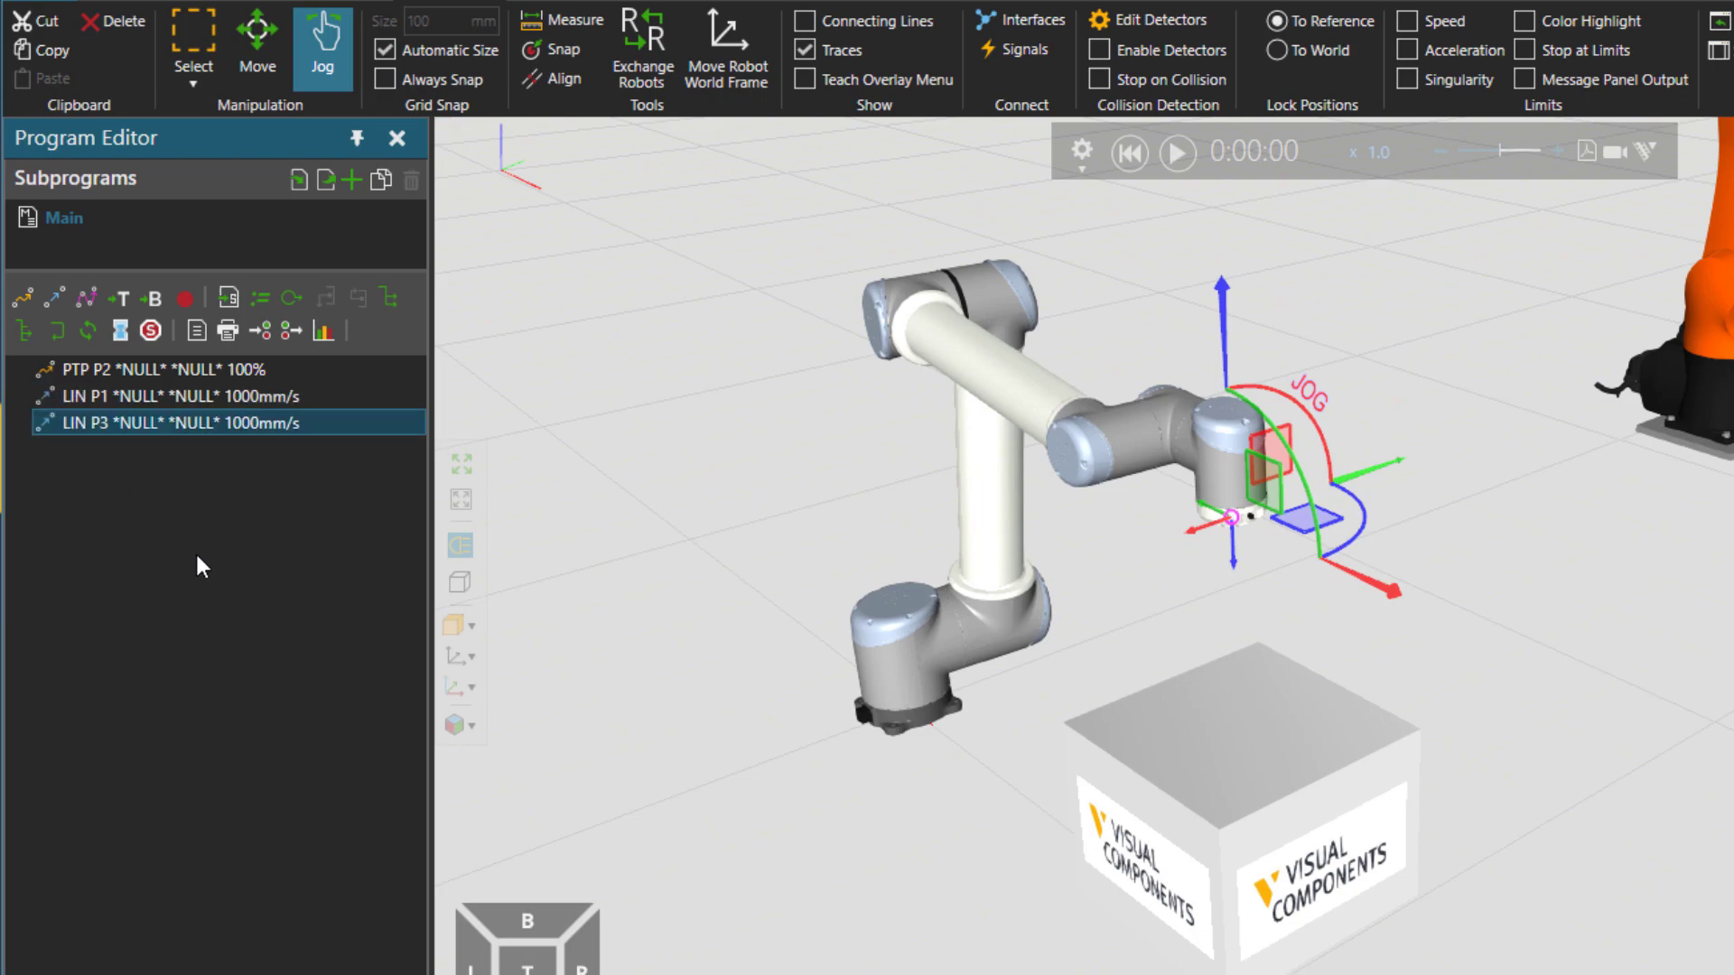
# Preview the robot poses at P2, P1 and P3, then reset the simulation
pyautogui.click(204, 366)
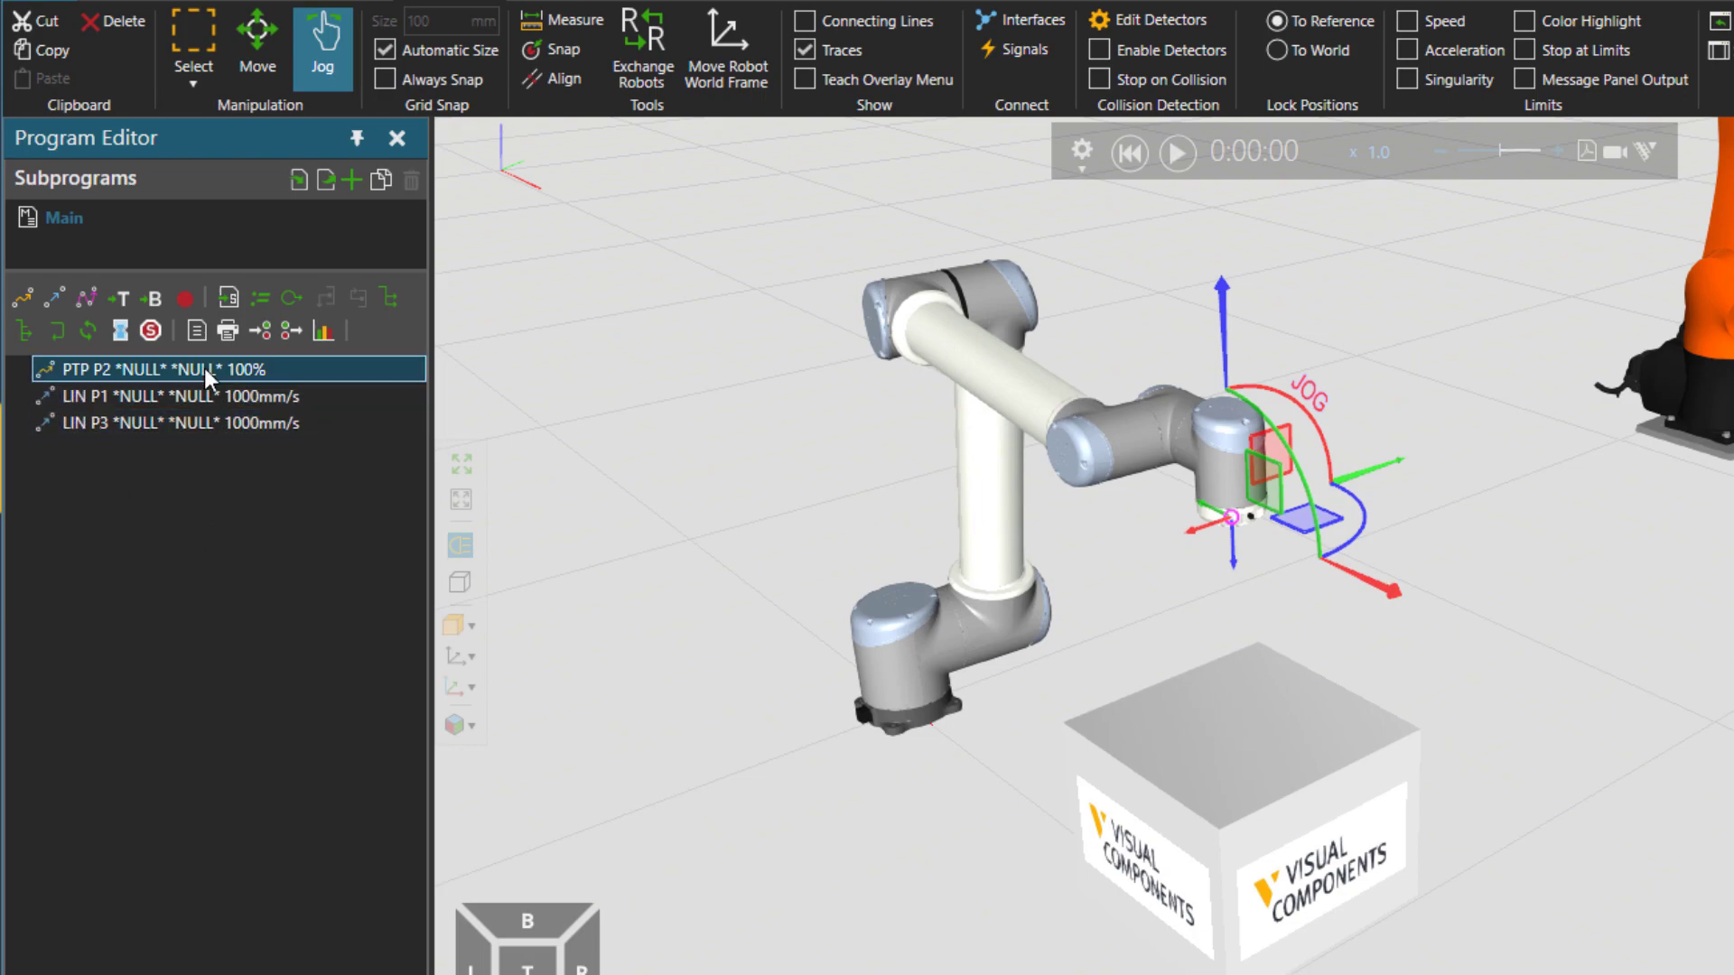
pyautogui.click(186, 395)
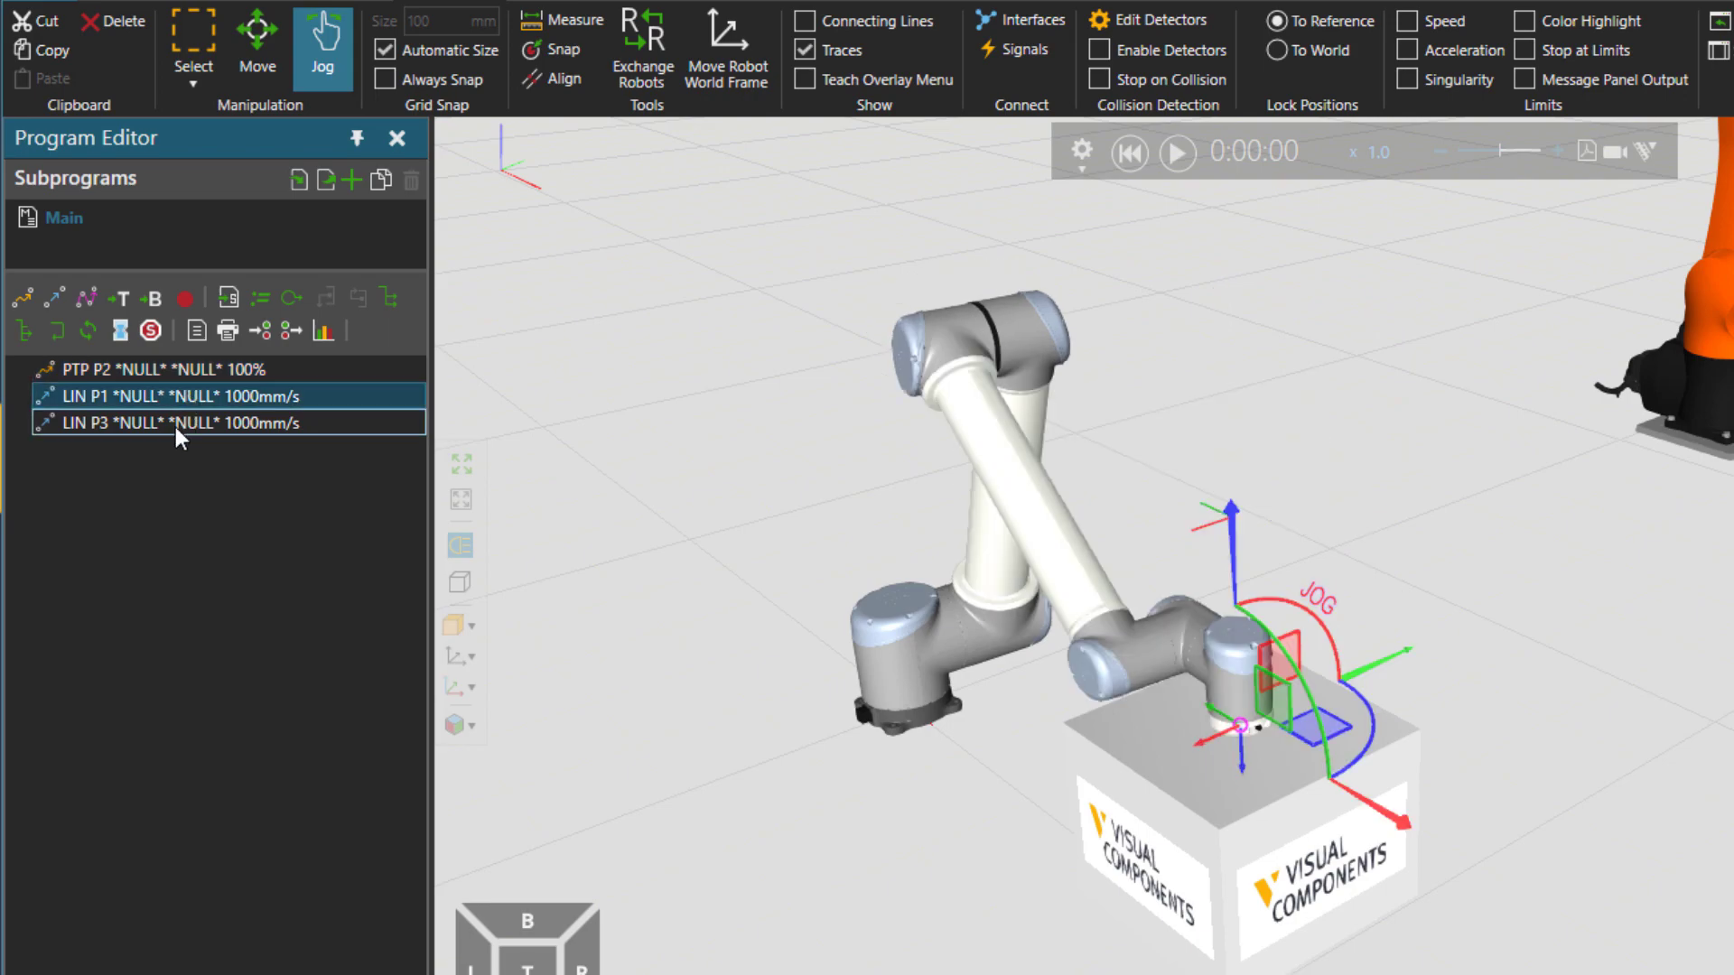
pyautogui.click(174, 422)
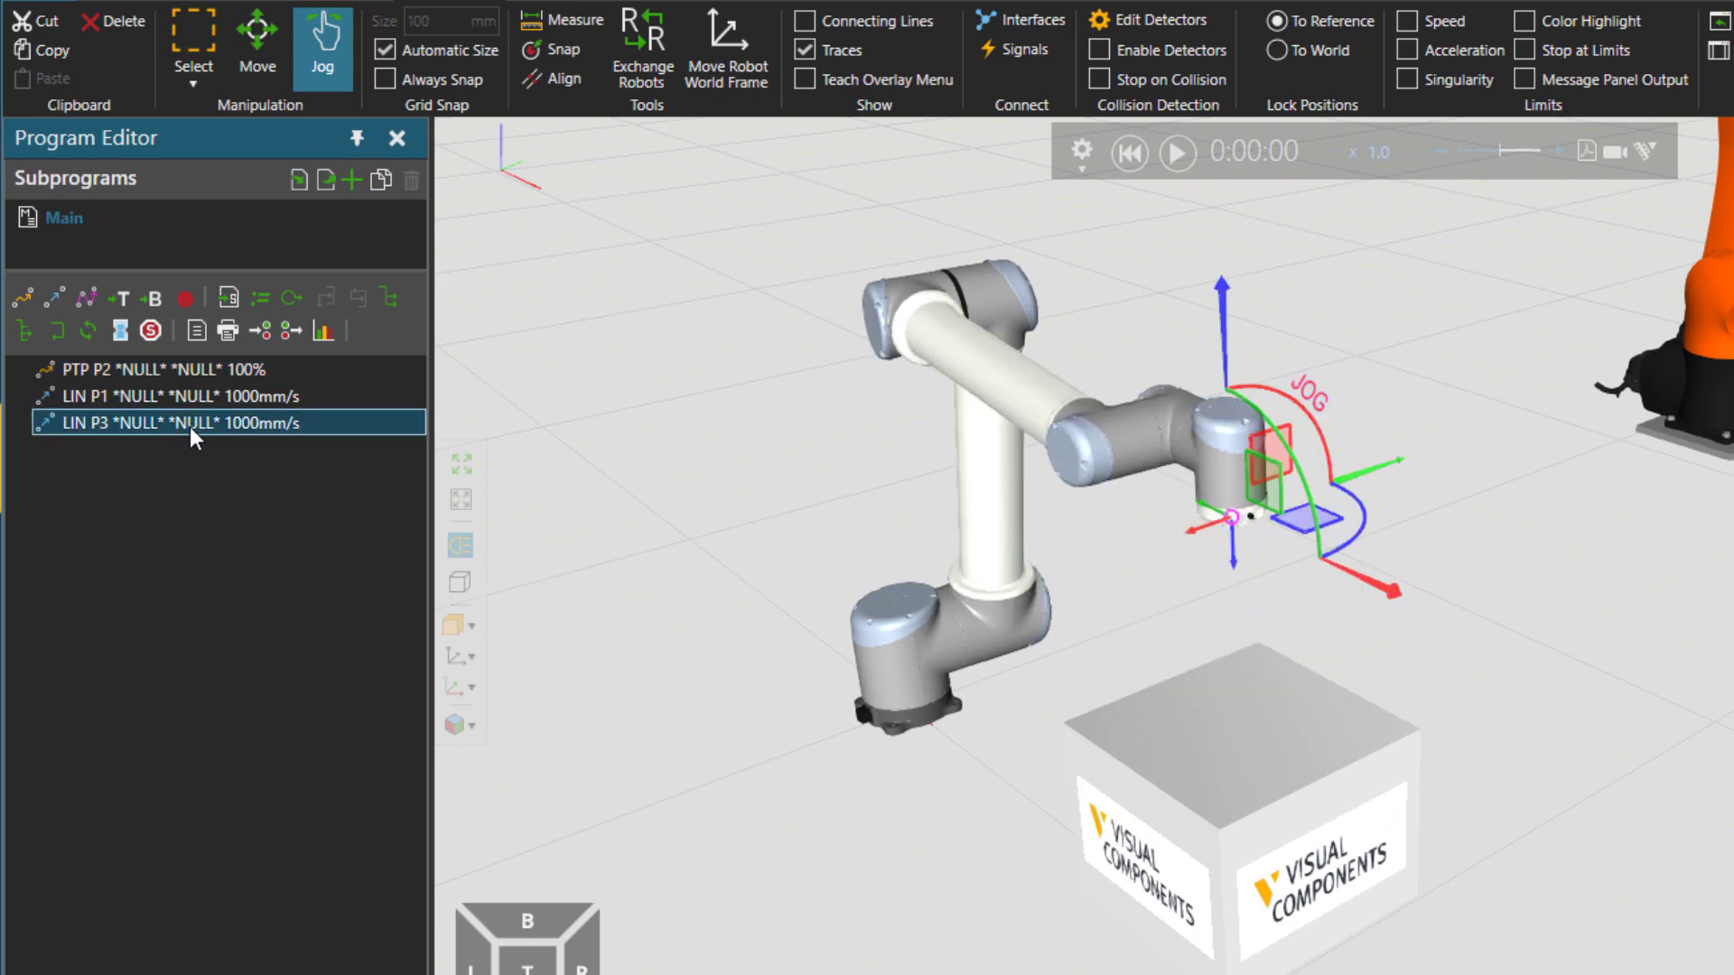
pyautogui.click(1131, 155)
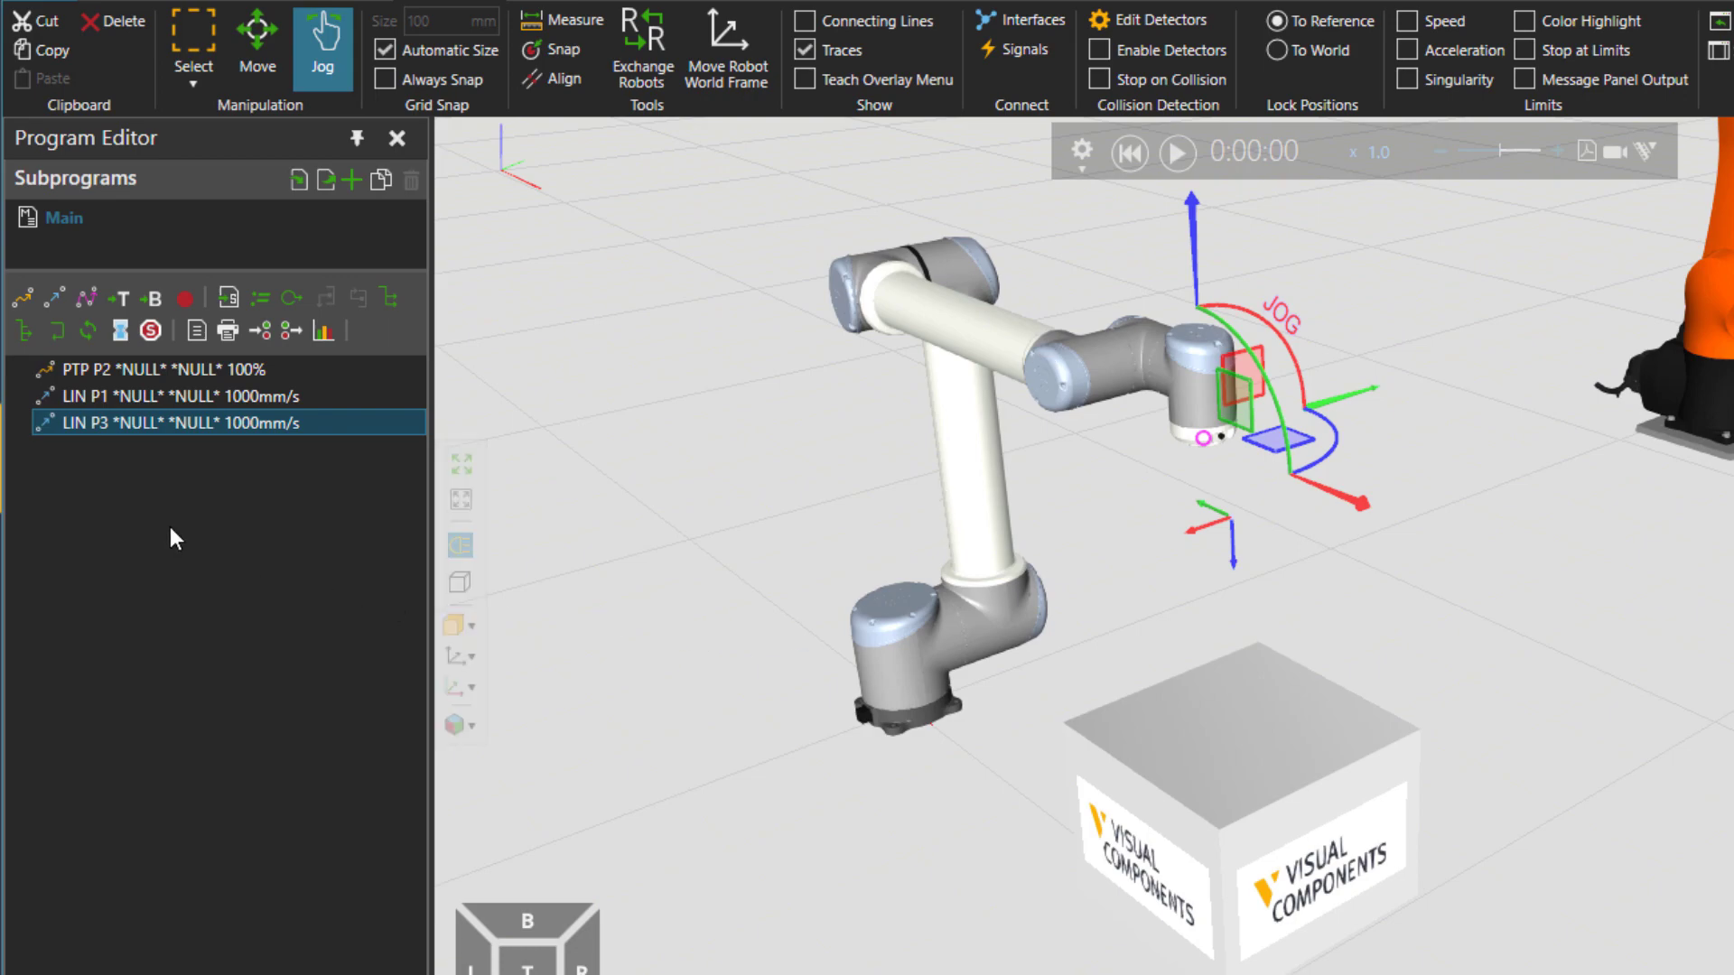
# Insert Set OUT[1] == True after LIN P1, then reset and play the program
pyautogui.click(192, 396)
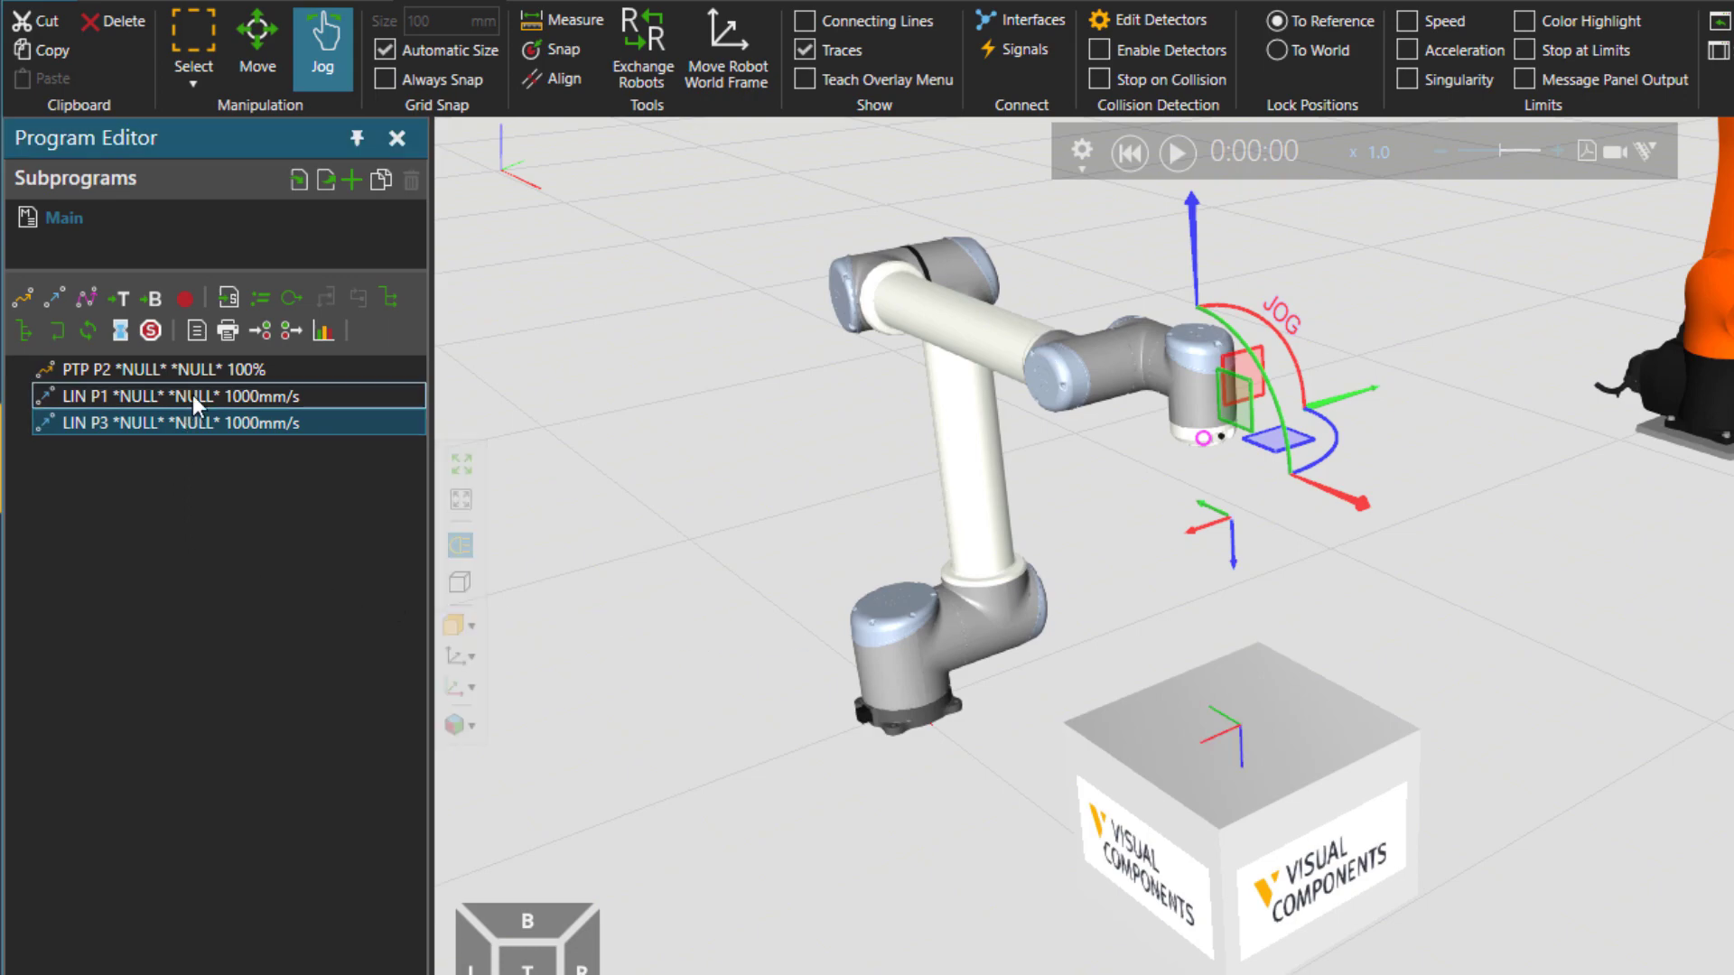
pyautogui.click(285, 332)
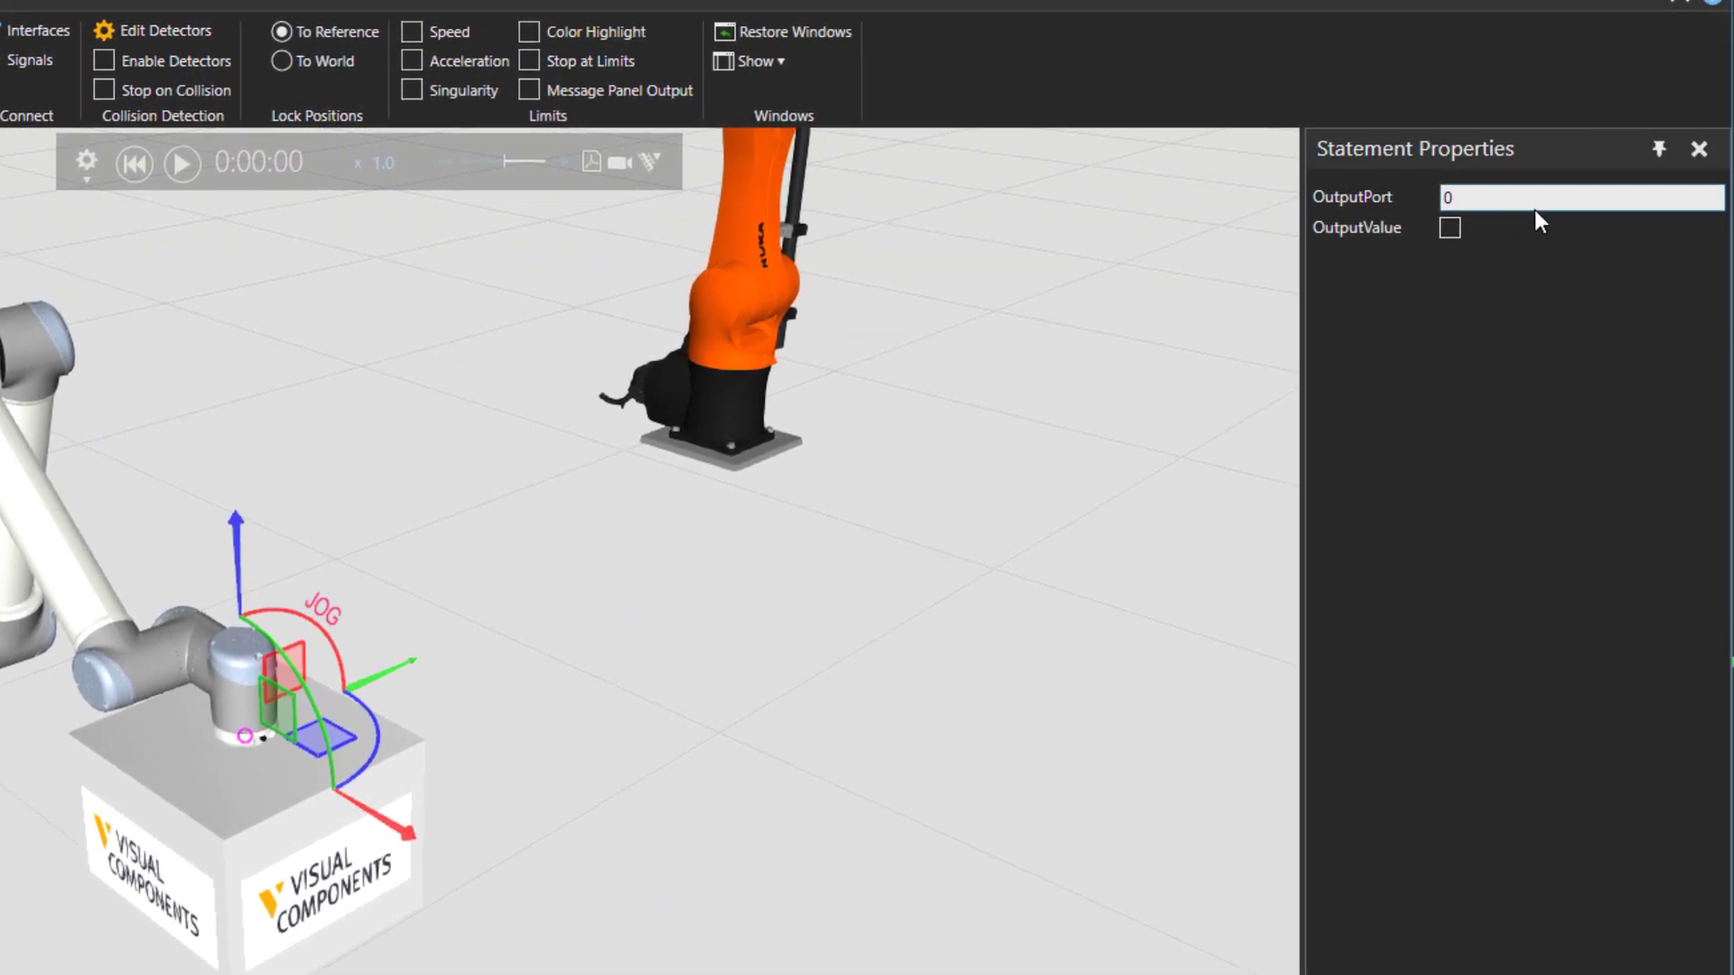
pyautogui.click(1535, 210)
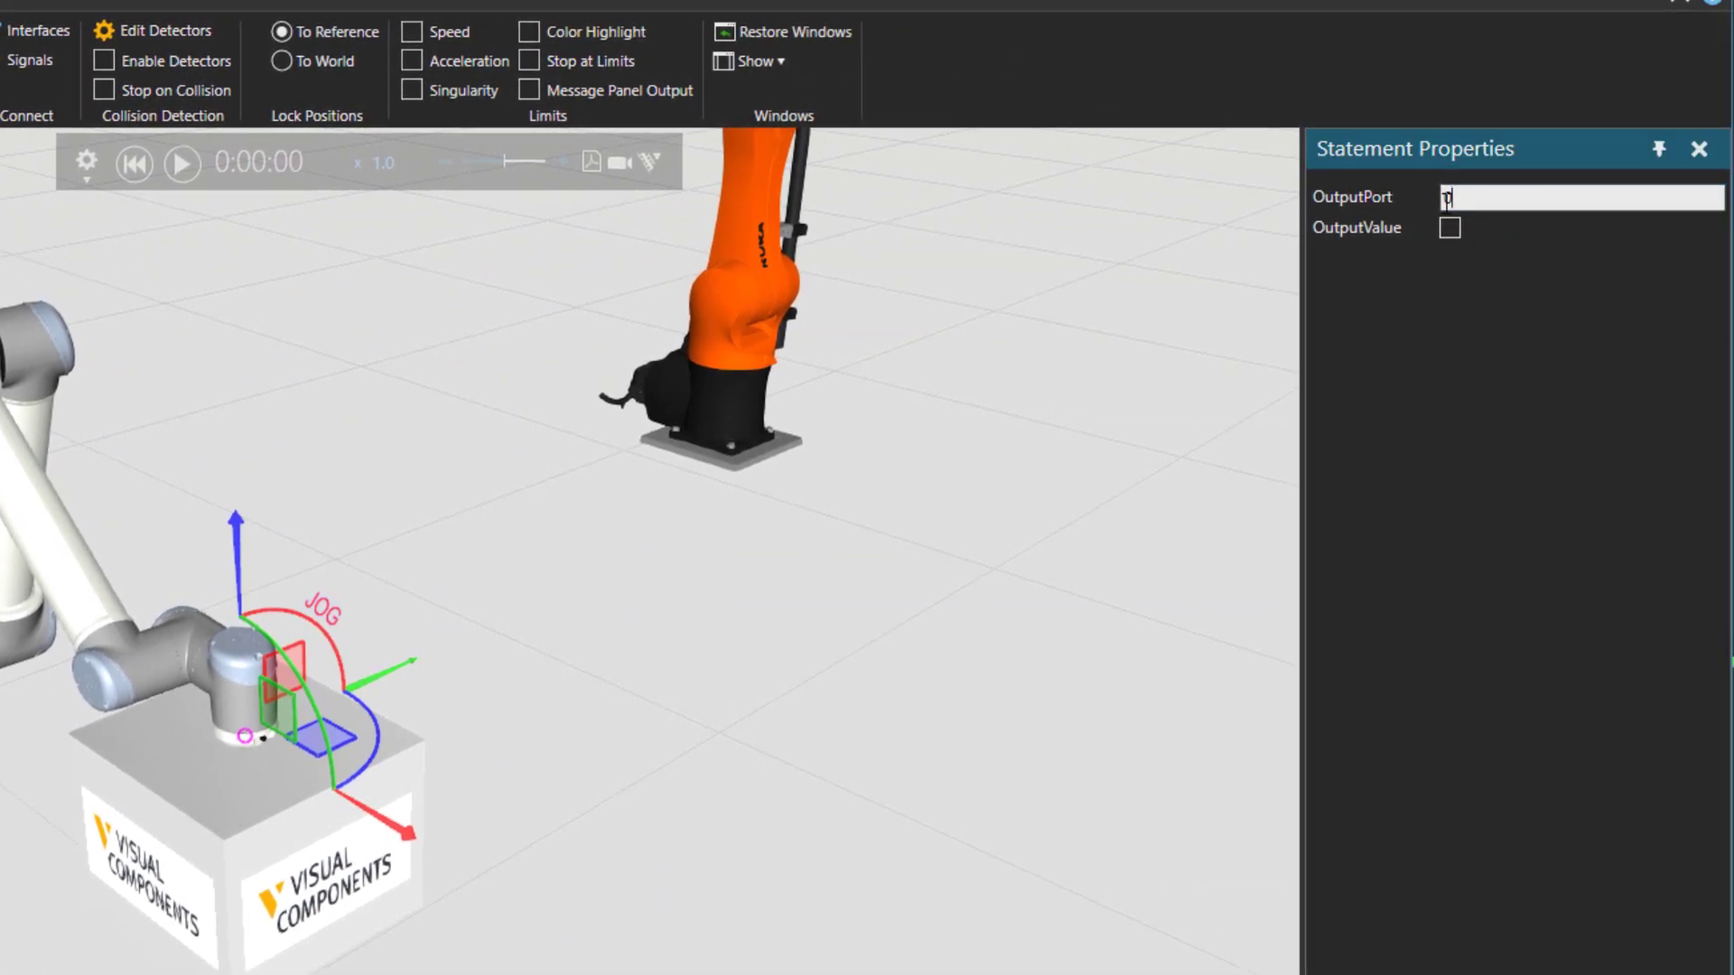
pyautogui.write('1')
pyautogui.click(1448, 230)
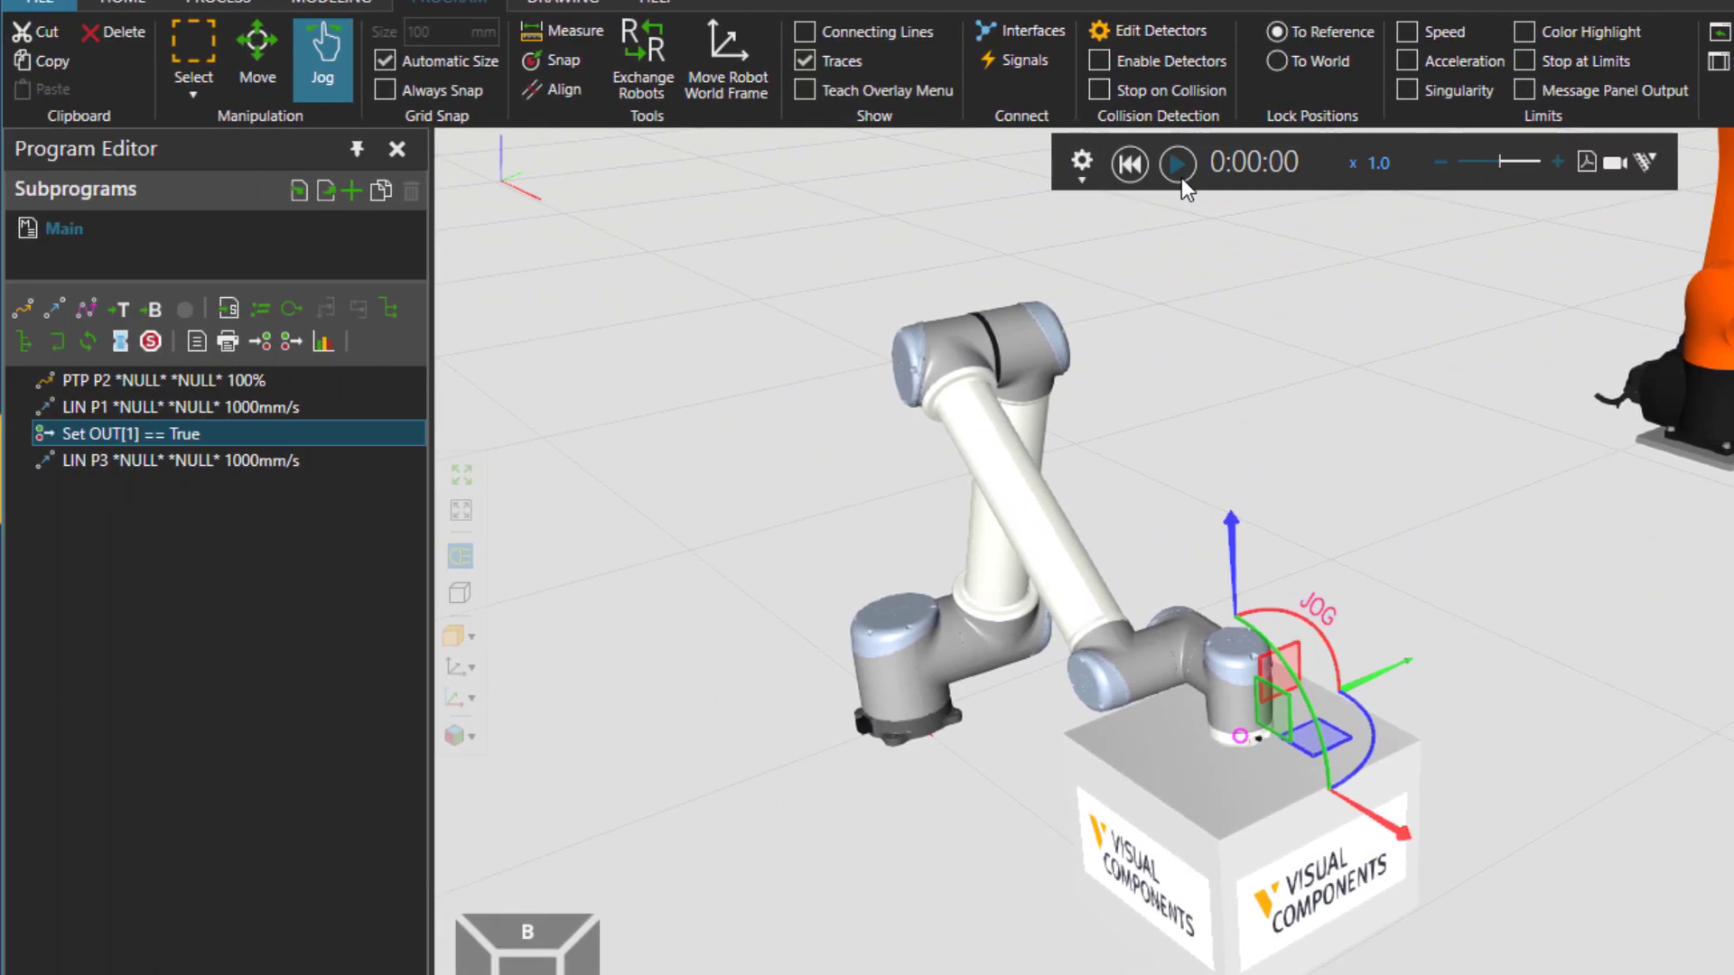
pyautogui.click(1129, 165)
pyautogui.click(1177, 165)
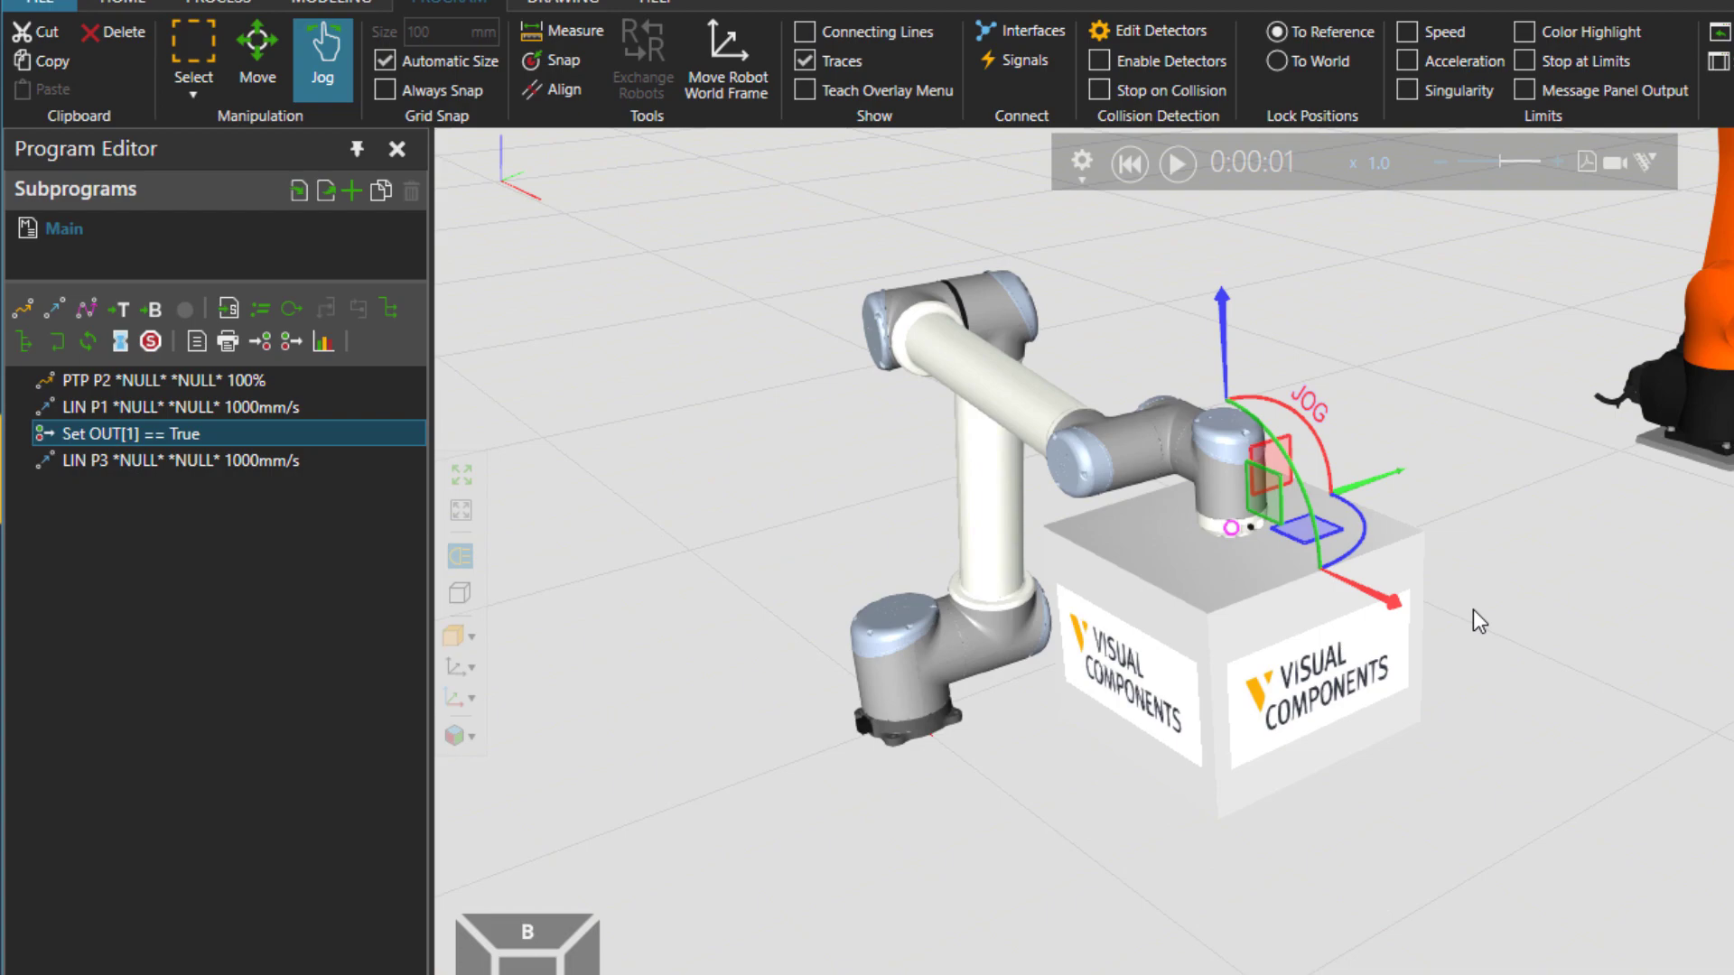
# Jog the UR10 tool toward the KUKA robot and upward, then save that cell as the start state
pyautogui.click(1134, 174)
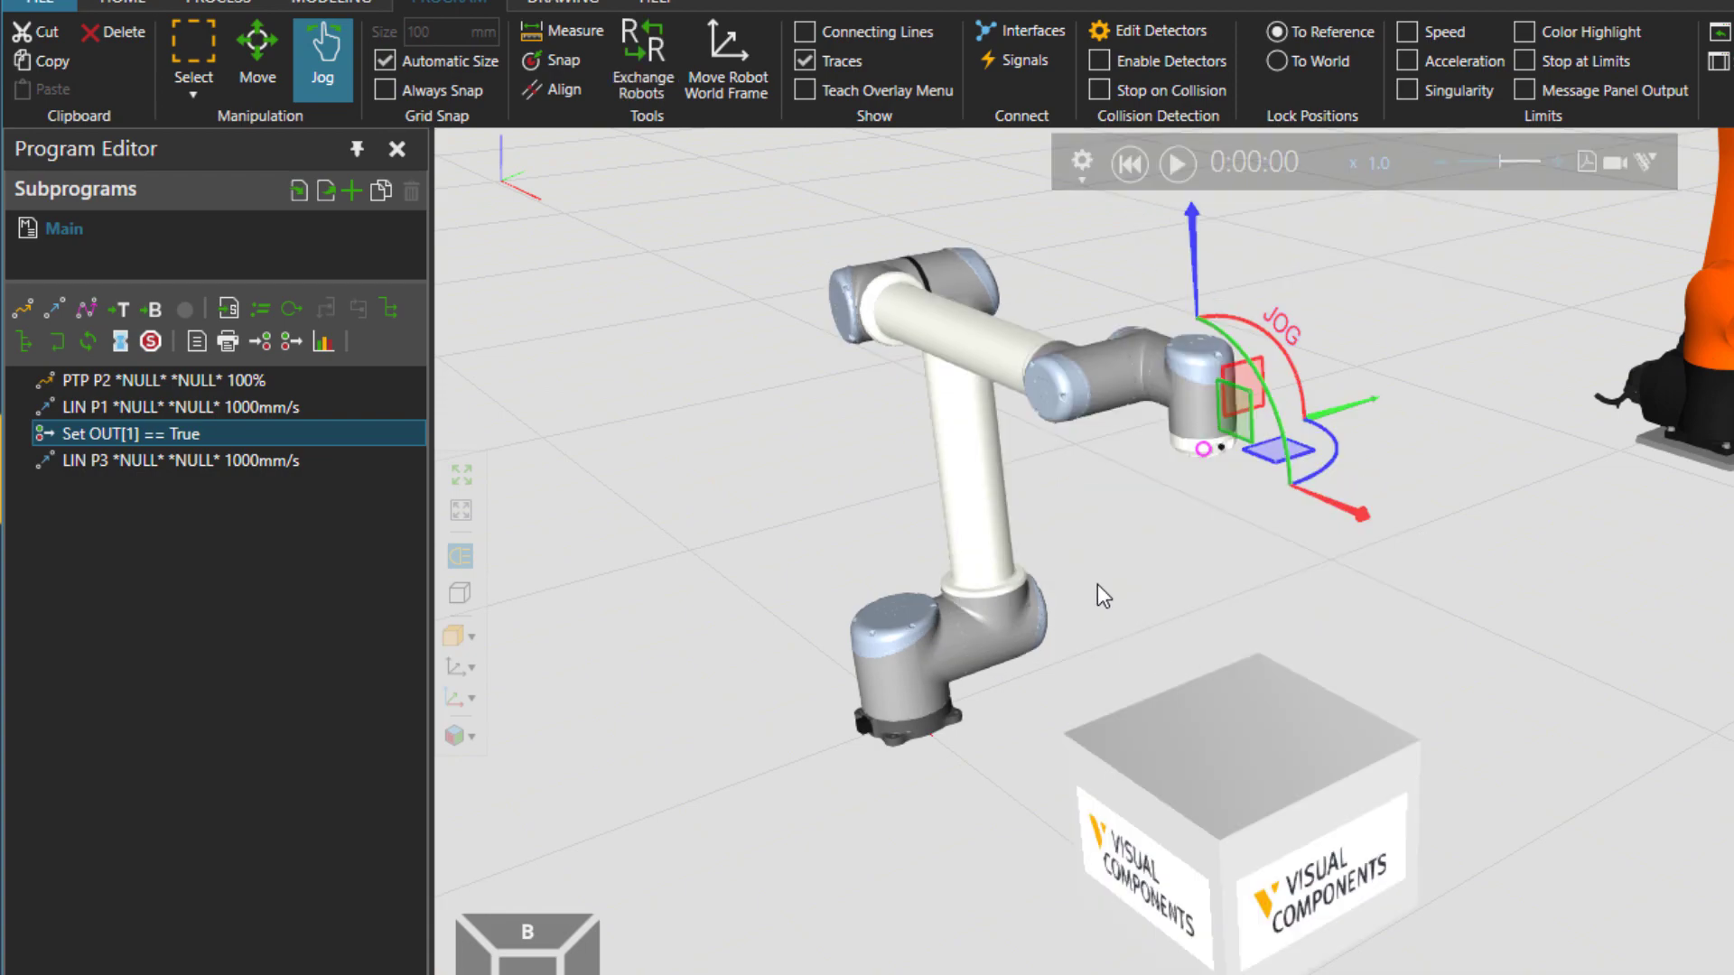
pyautogui.scroll(3, 1097, 596)
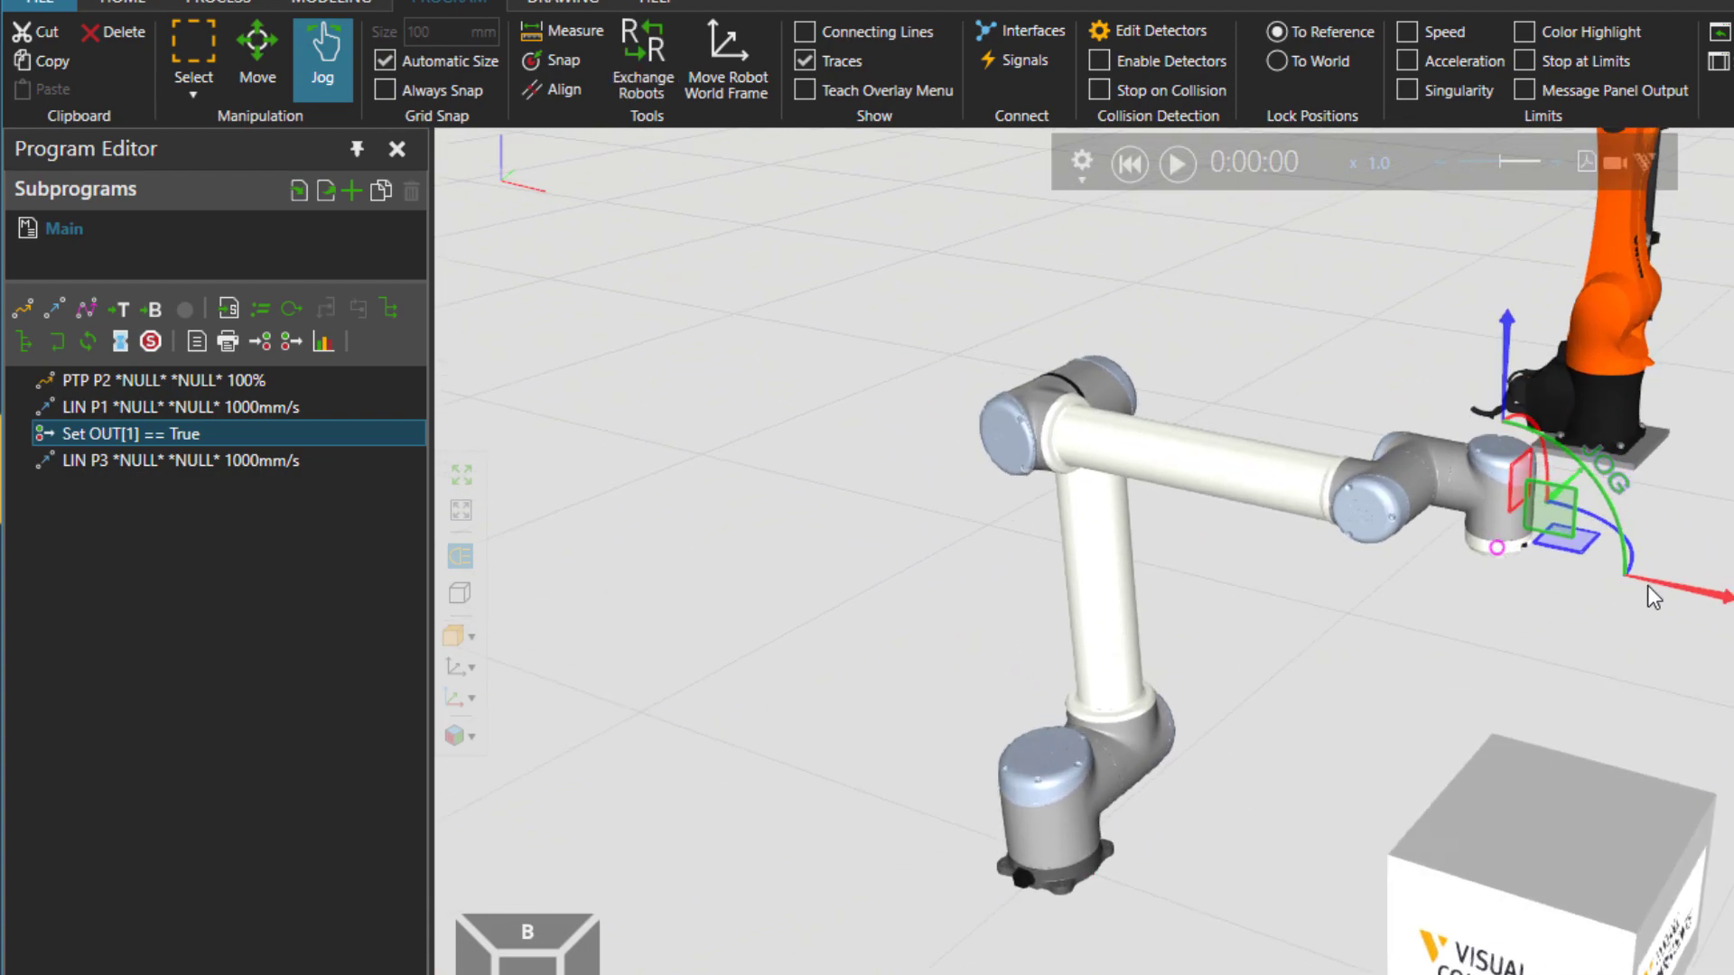
pyautogui.moveTo(1647, 586); pyautogui.dragTo(1494, 554)
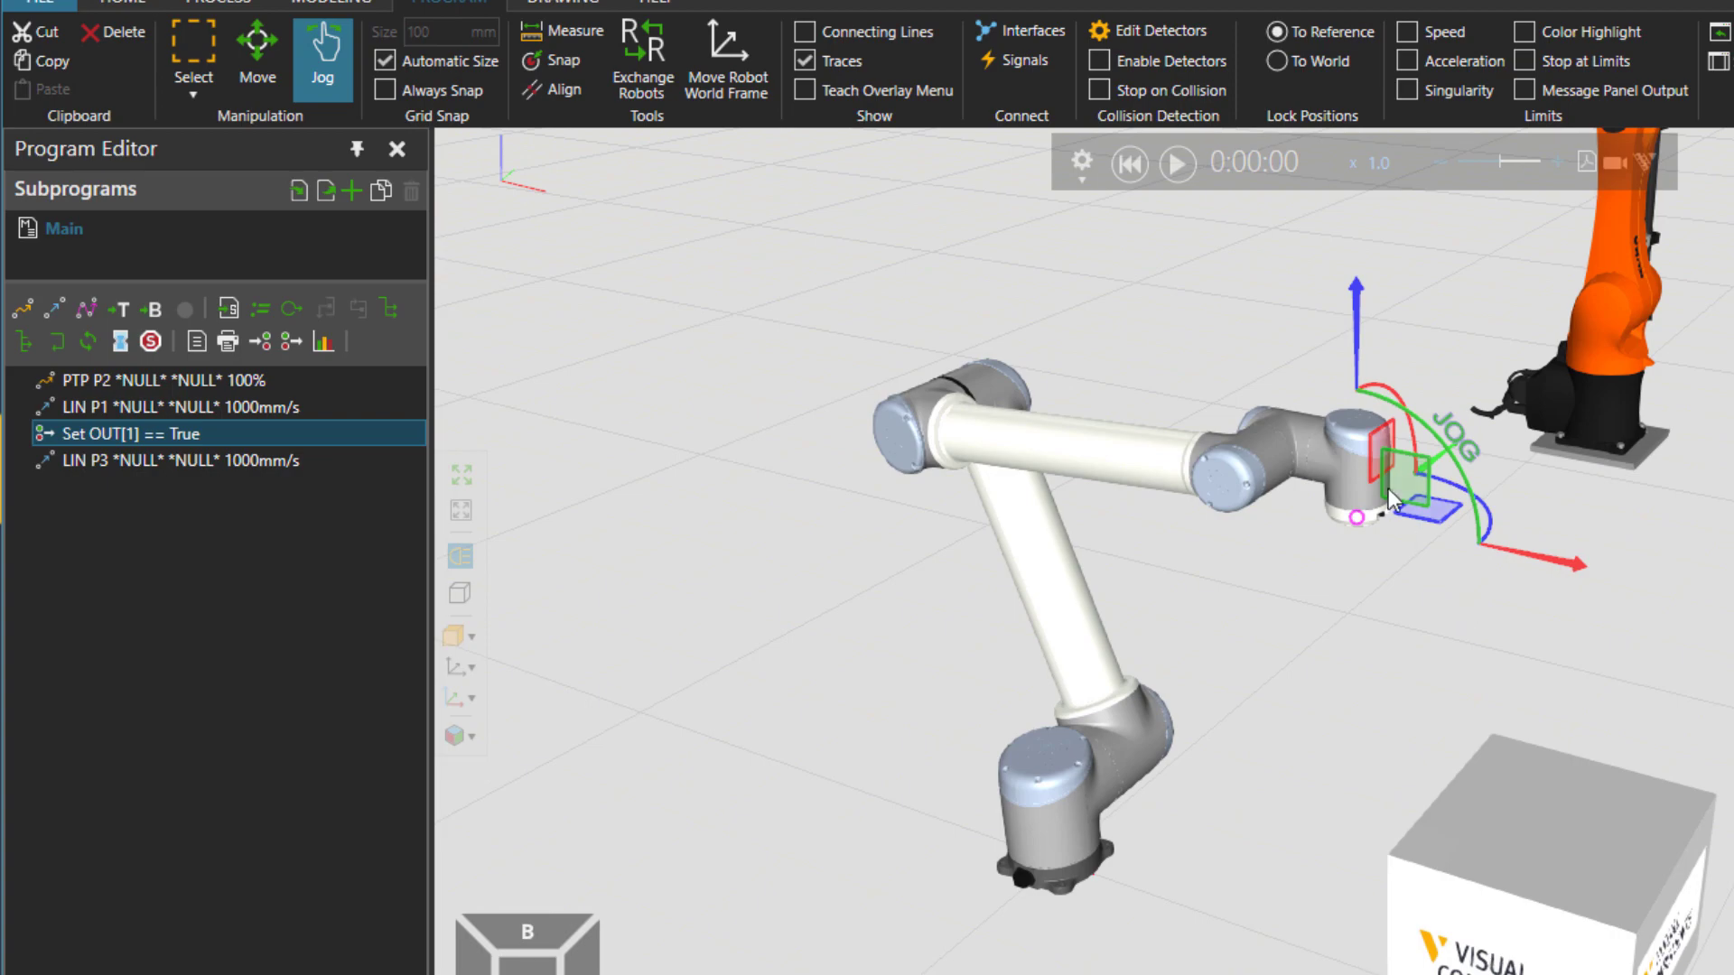
pyautogui.moveTo(1354, 357); pyautogui.dragTo(1347, 257)
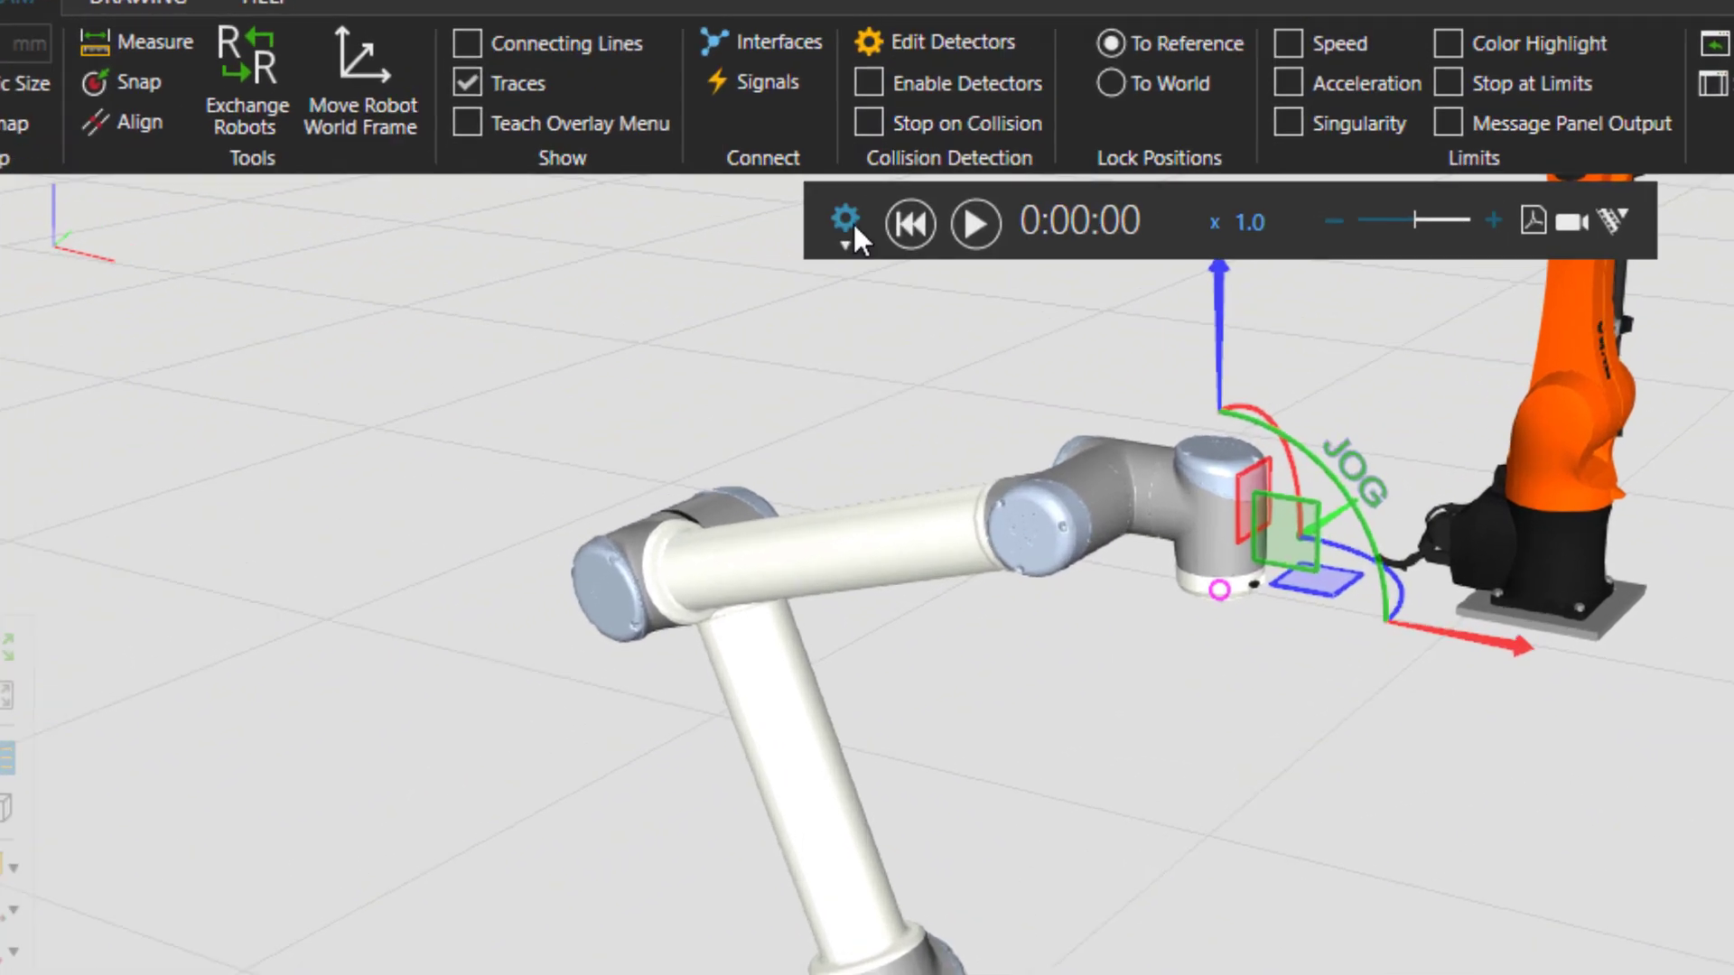
pyautogui.click(1081, 163)
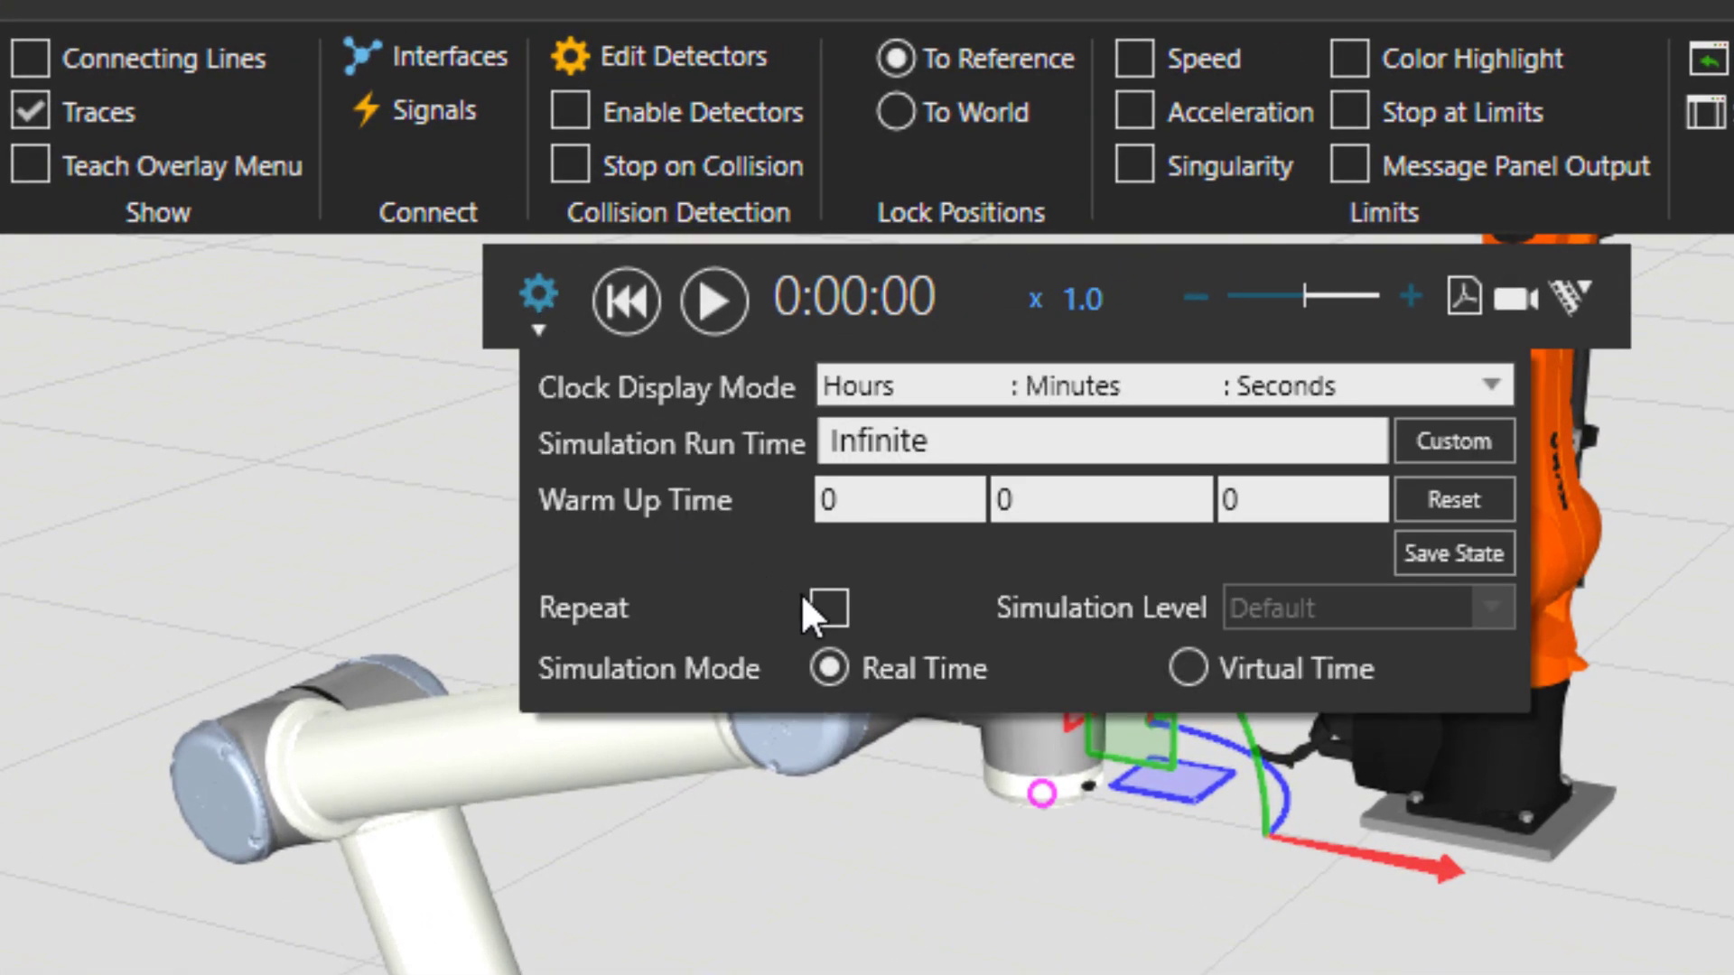
pyautogui.click(1445, 554)
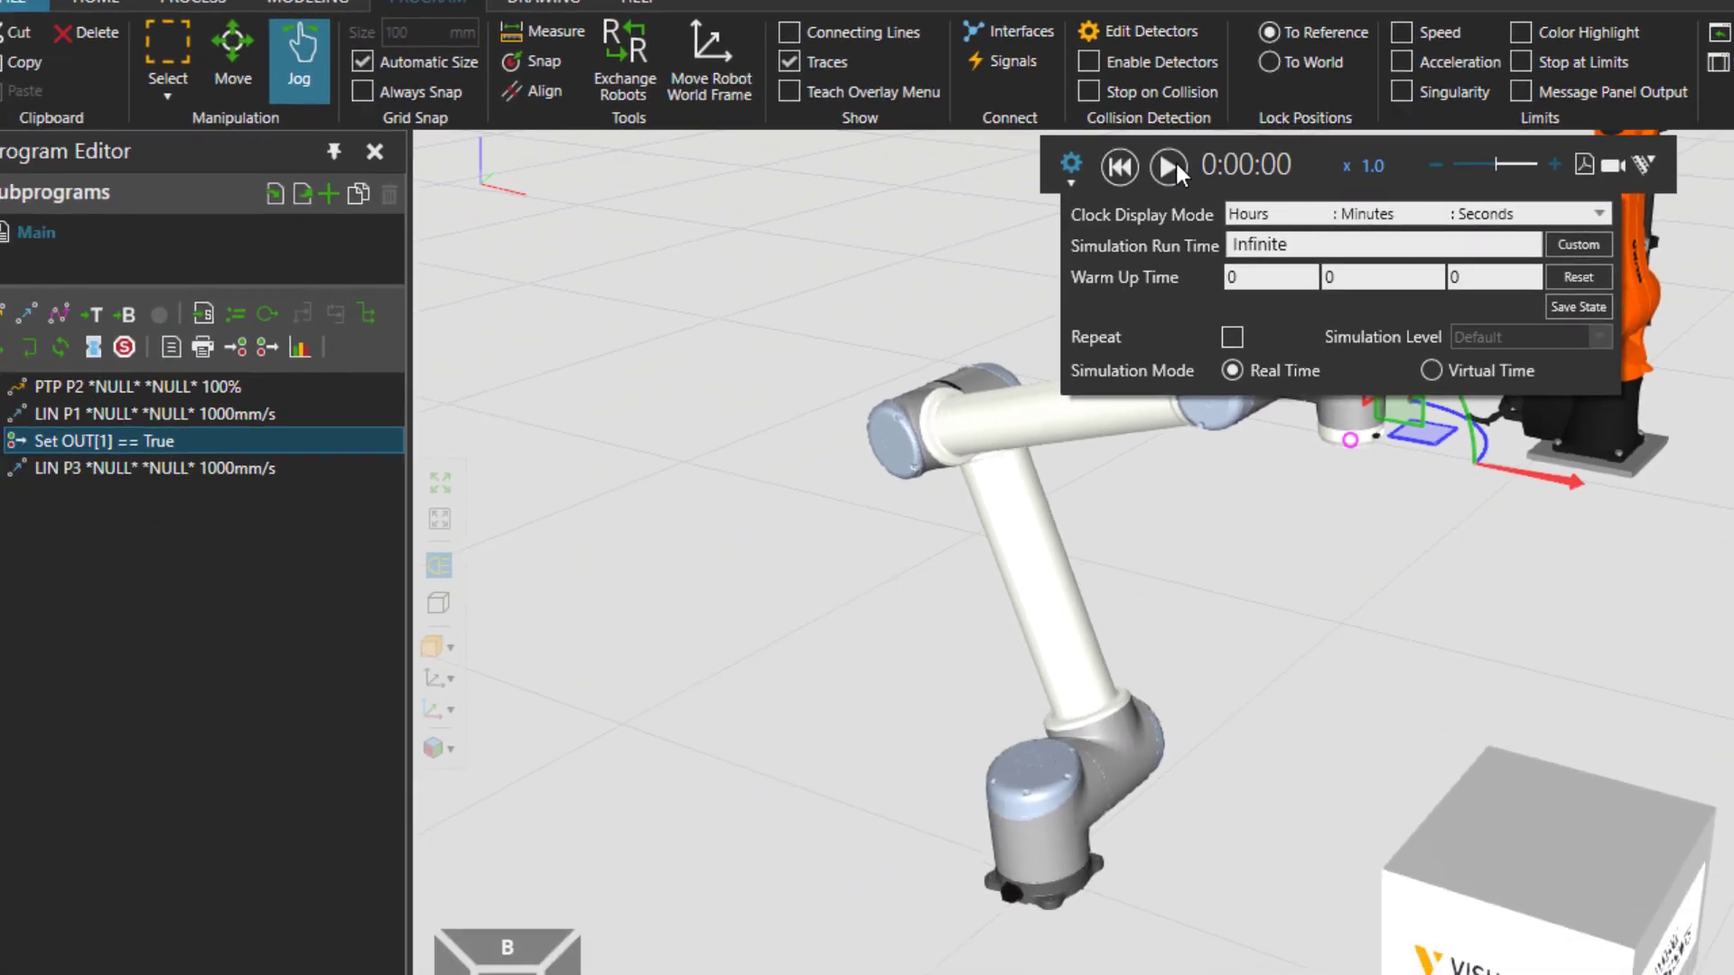
# Test-run the program with play, pause and reset, rerun it after jogging the tool, then reset
pyautogui.click(1170, 165)
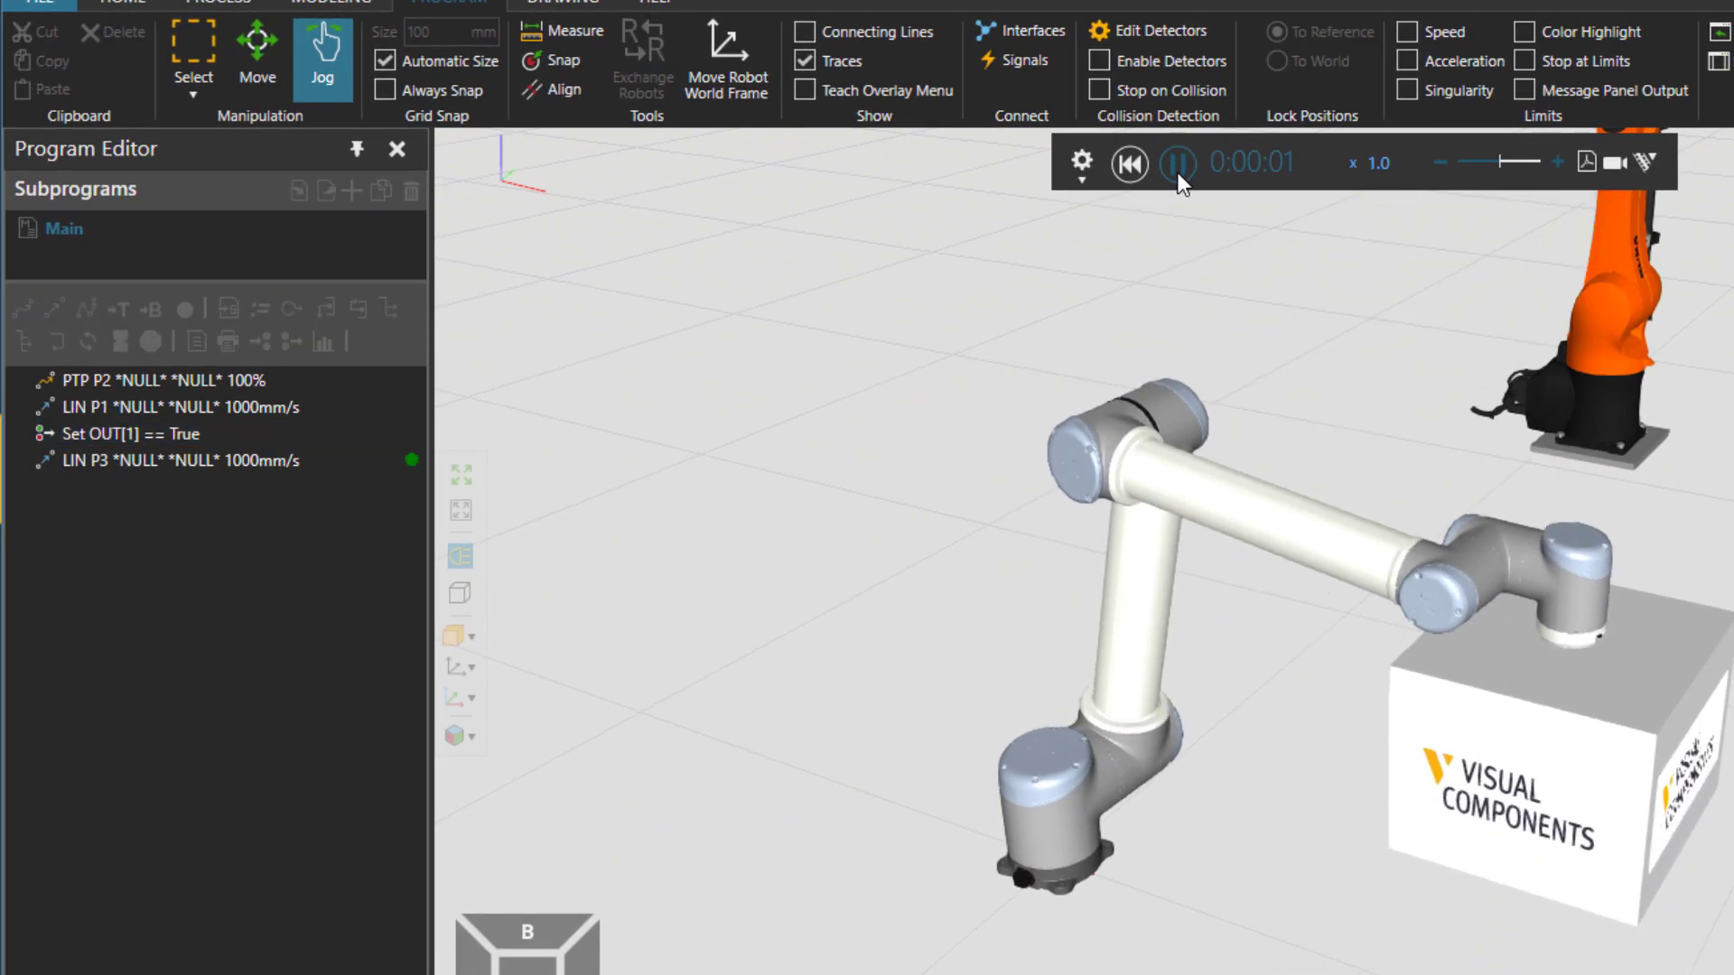
pyautogui.click(1178, 166)
pyautogui.click(1136, 171)
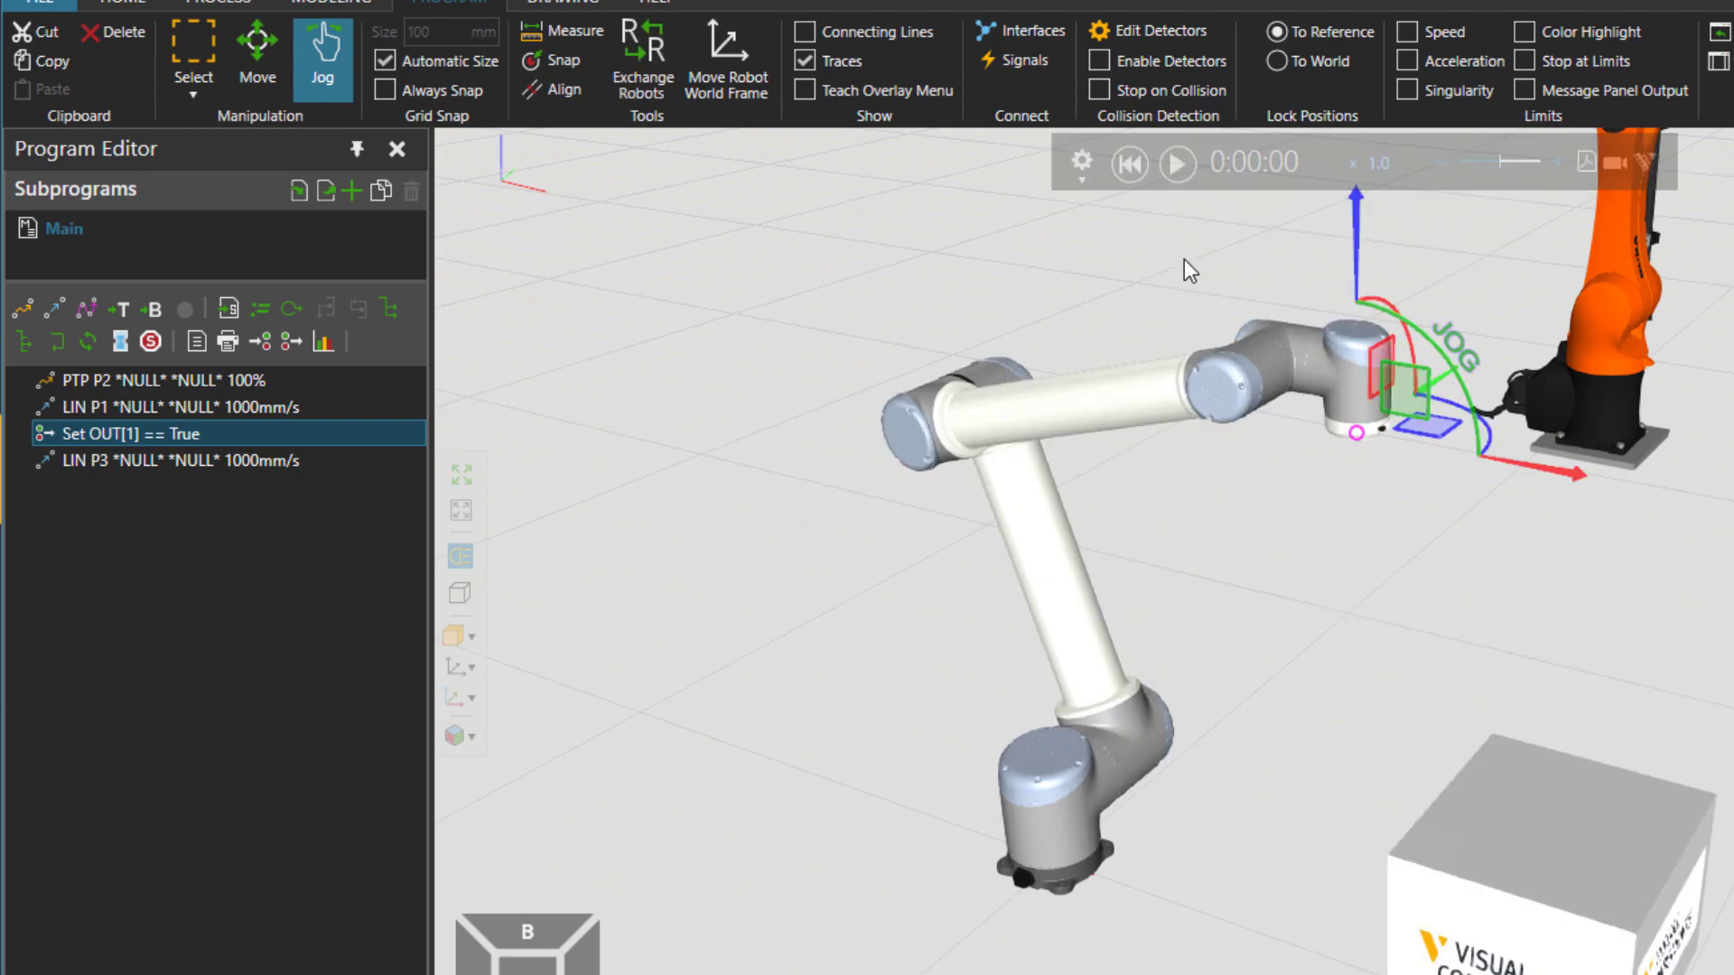
pyautogui.moveTo(1435, 428); pyautogui.dragTo(1307, 495)
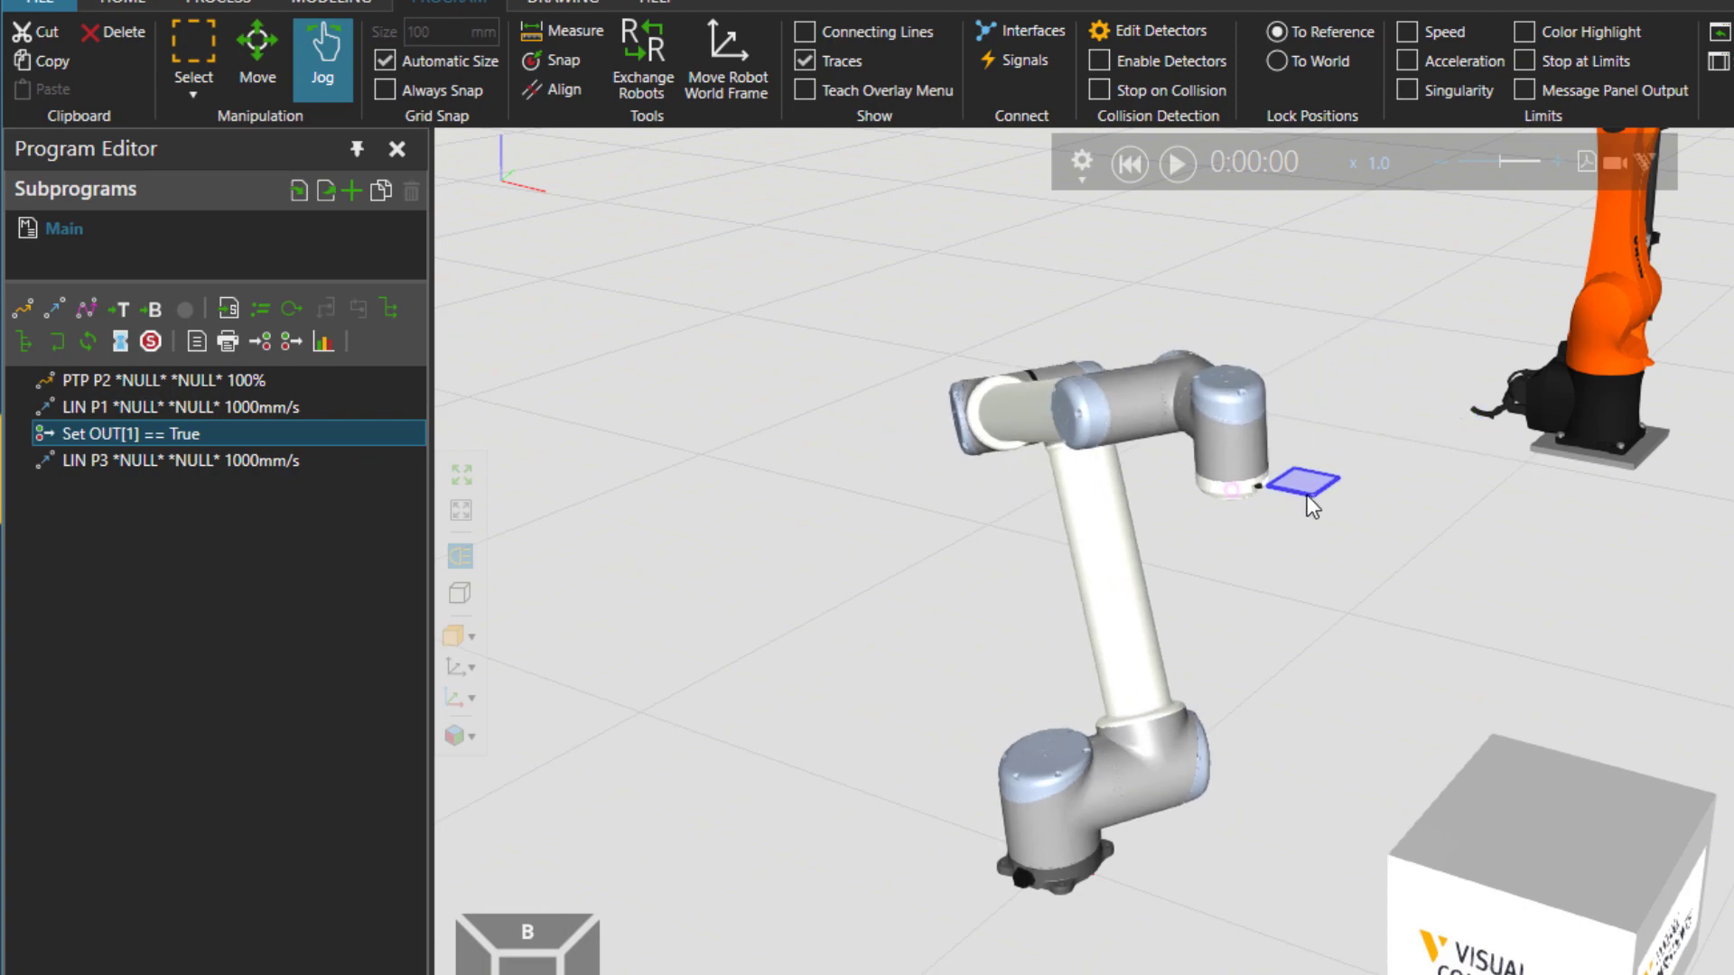
pyautogui.click(1176, 164)
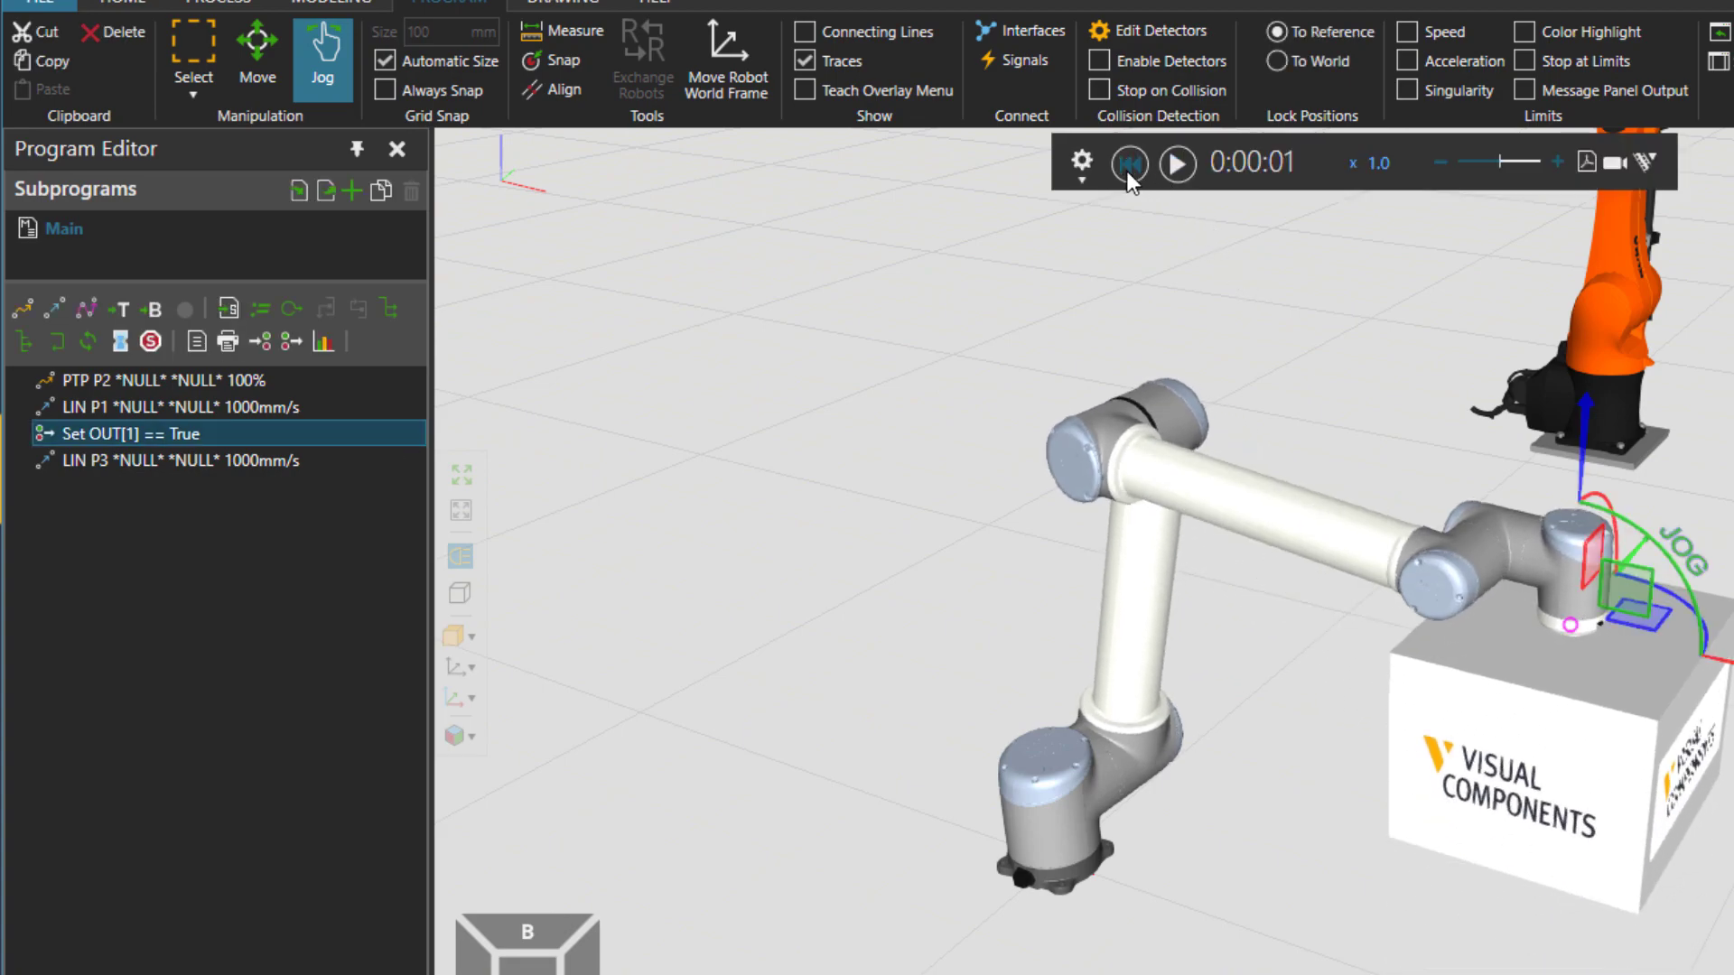
pyautogui.click(1128, 165)
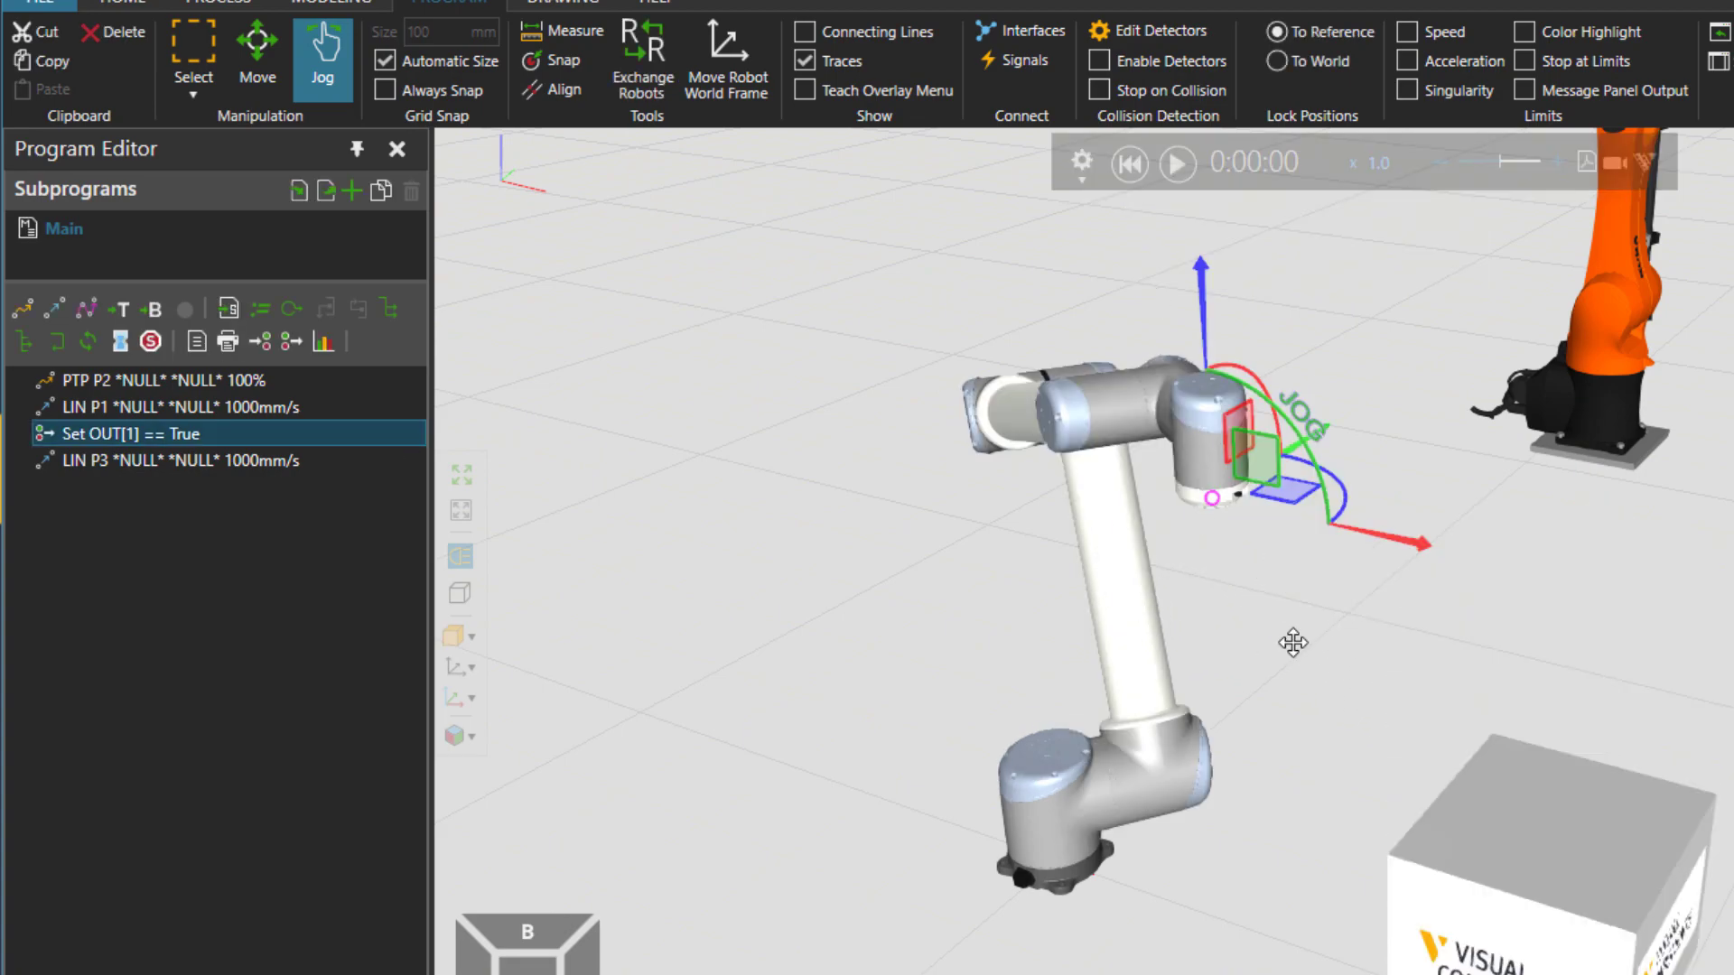
pyautogui.moveTo(1297, 638); pyautogui.dragTo(1546, 736, button='right')
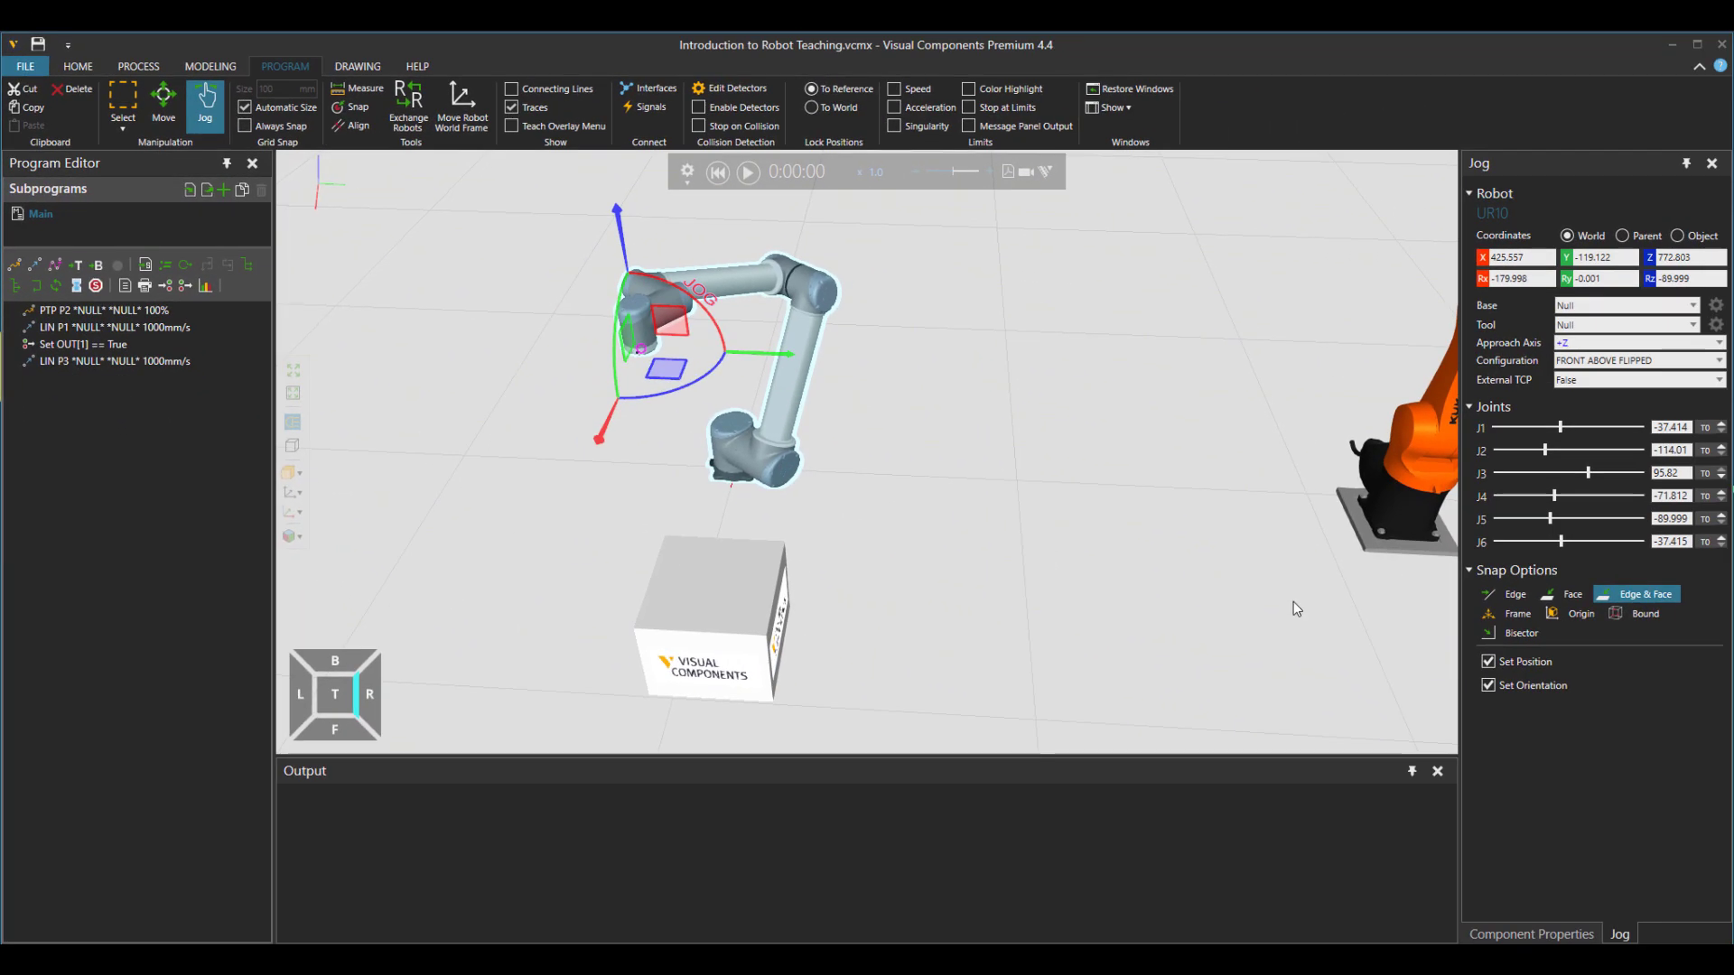
# In the UR10's Signal Actions, set Output to 1 so On True grasps and On False releases
pyautogui.click(1540, 935)
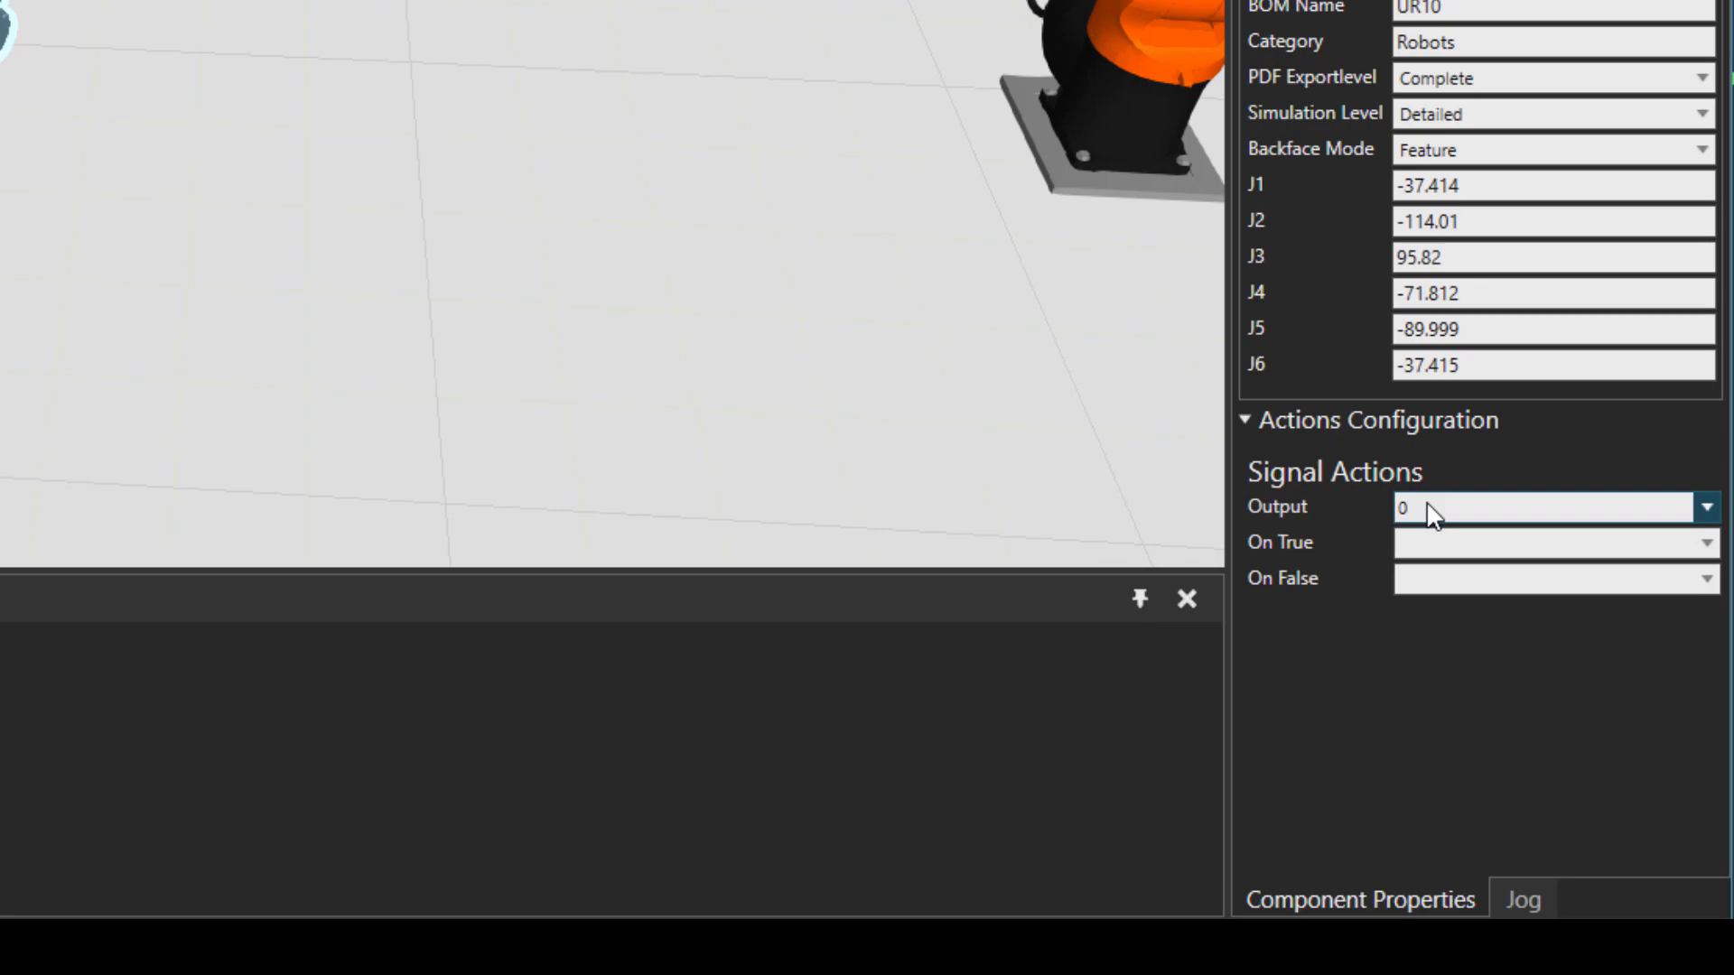
pyautogui.click(1433, 514)
pyautogui.click(1427, 569)
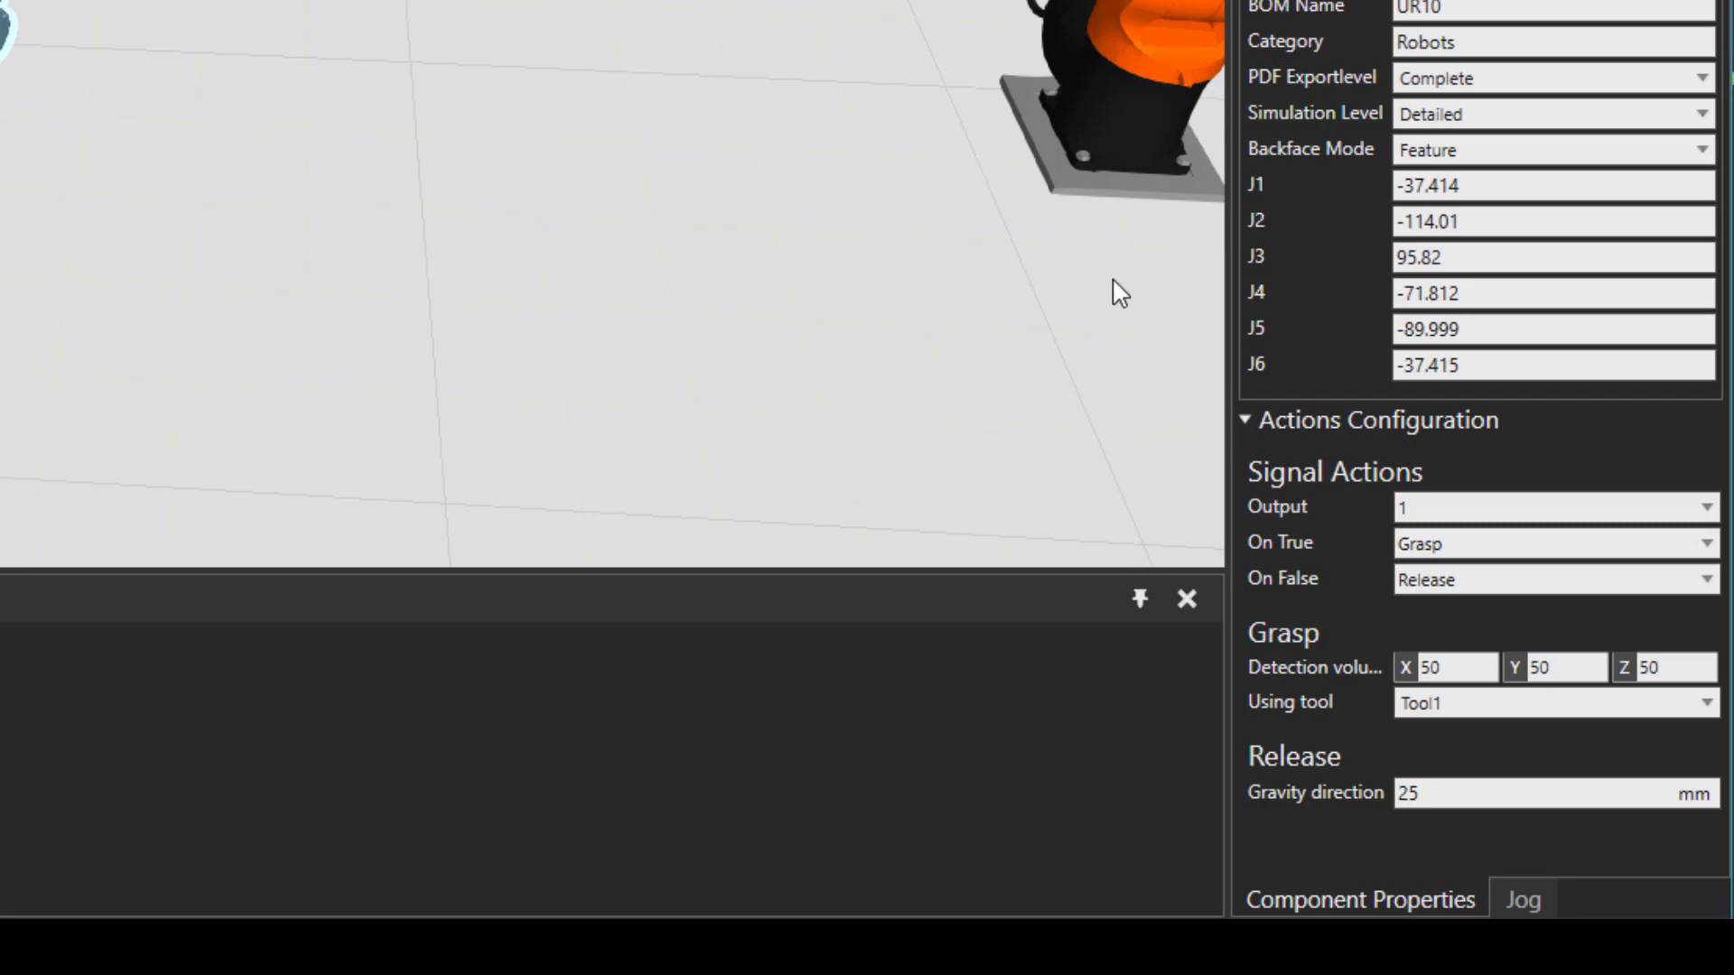
pyautogui.click(1431, 520)
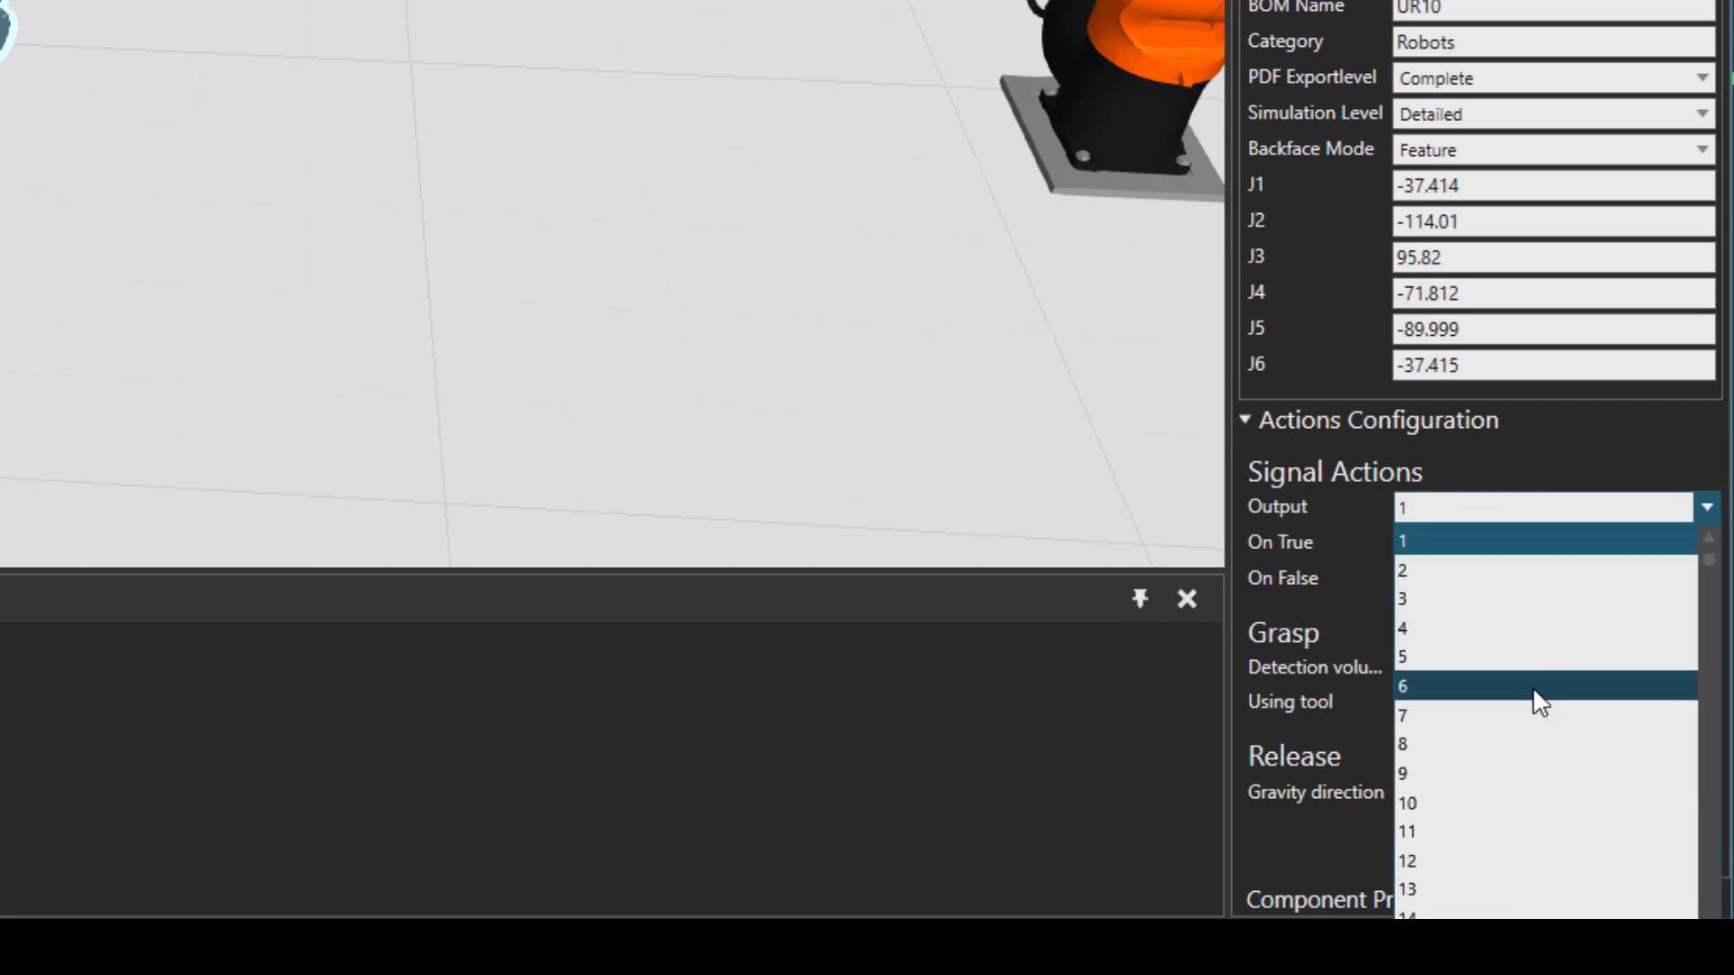
pyautogui.scroll(-8, 1540, 702)
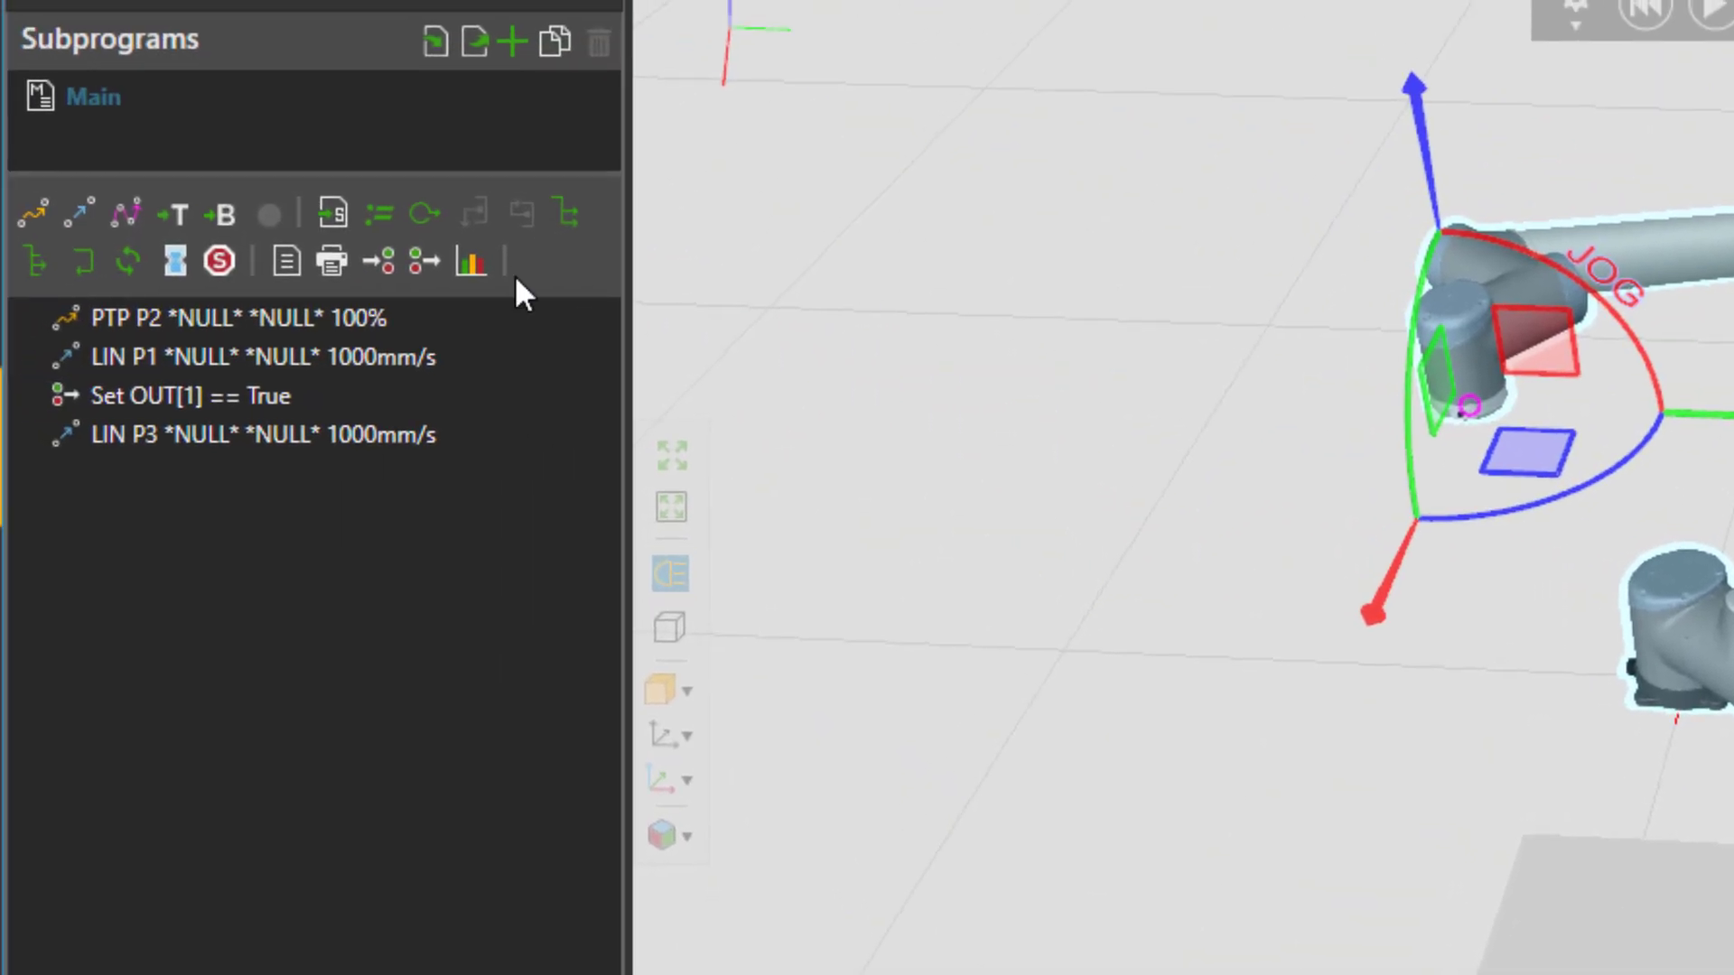
# Turn on target frame display and step the UR10 through the P1 and P3 poses
pyautogui.click(301, 326)
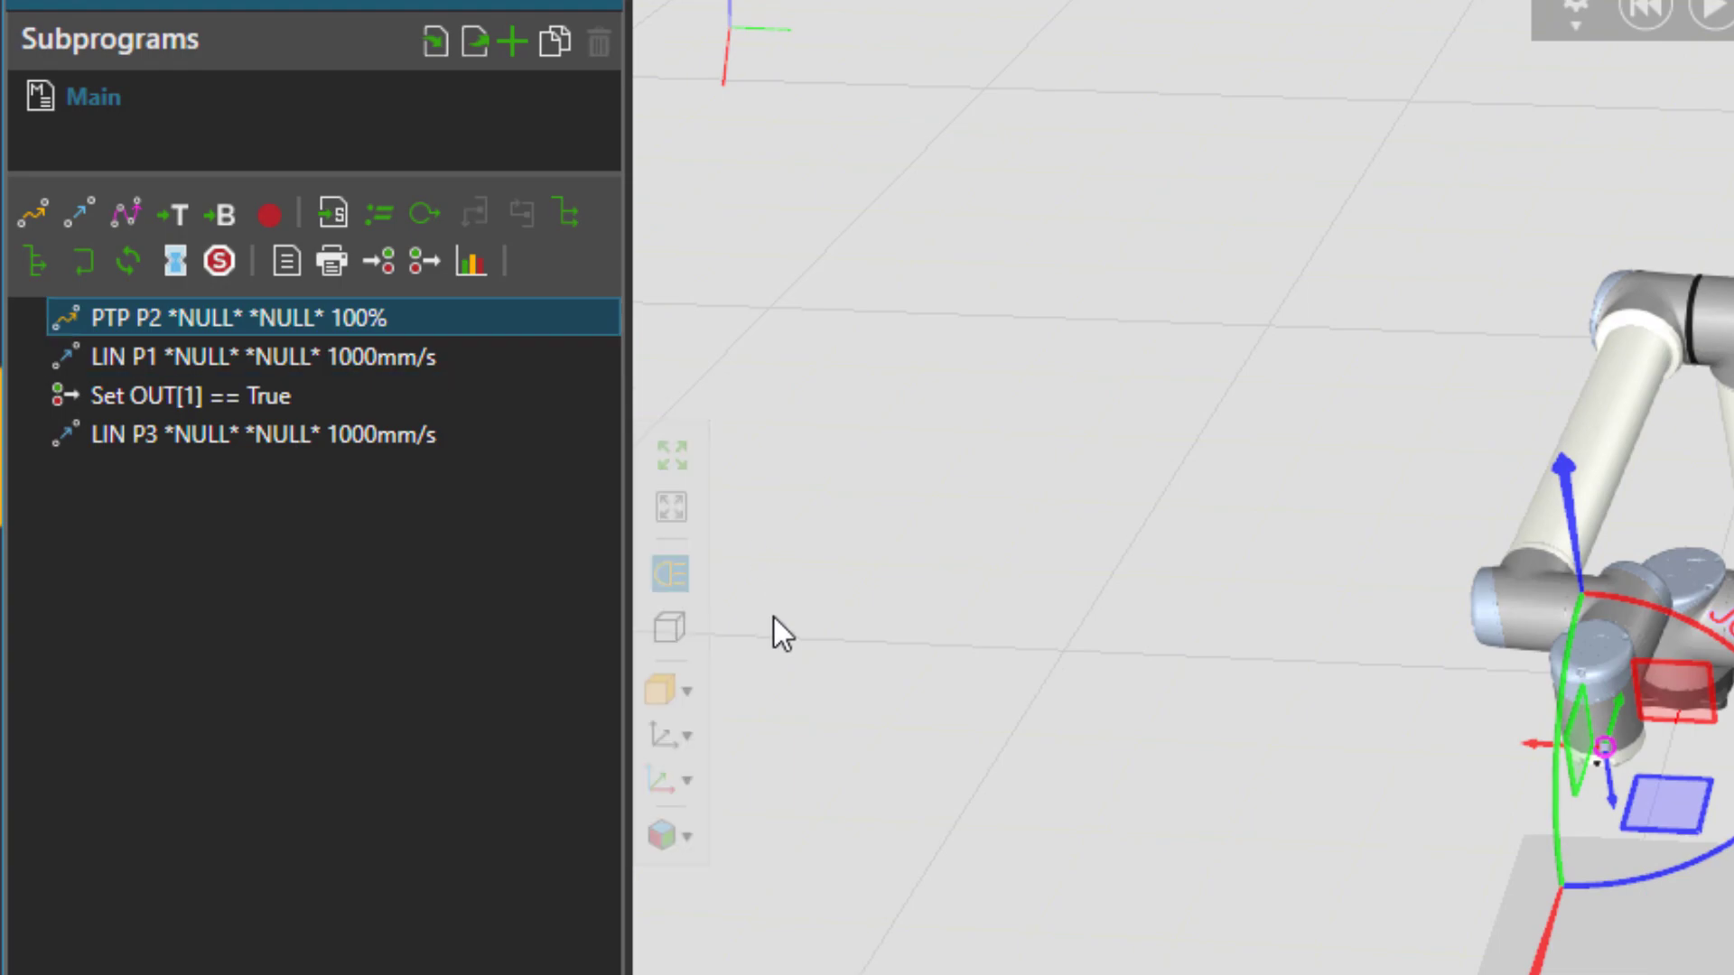
pyautogui.click(665, 744)
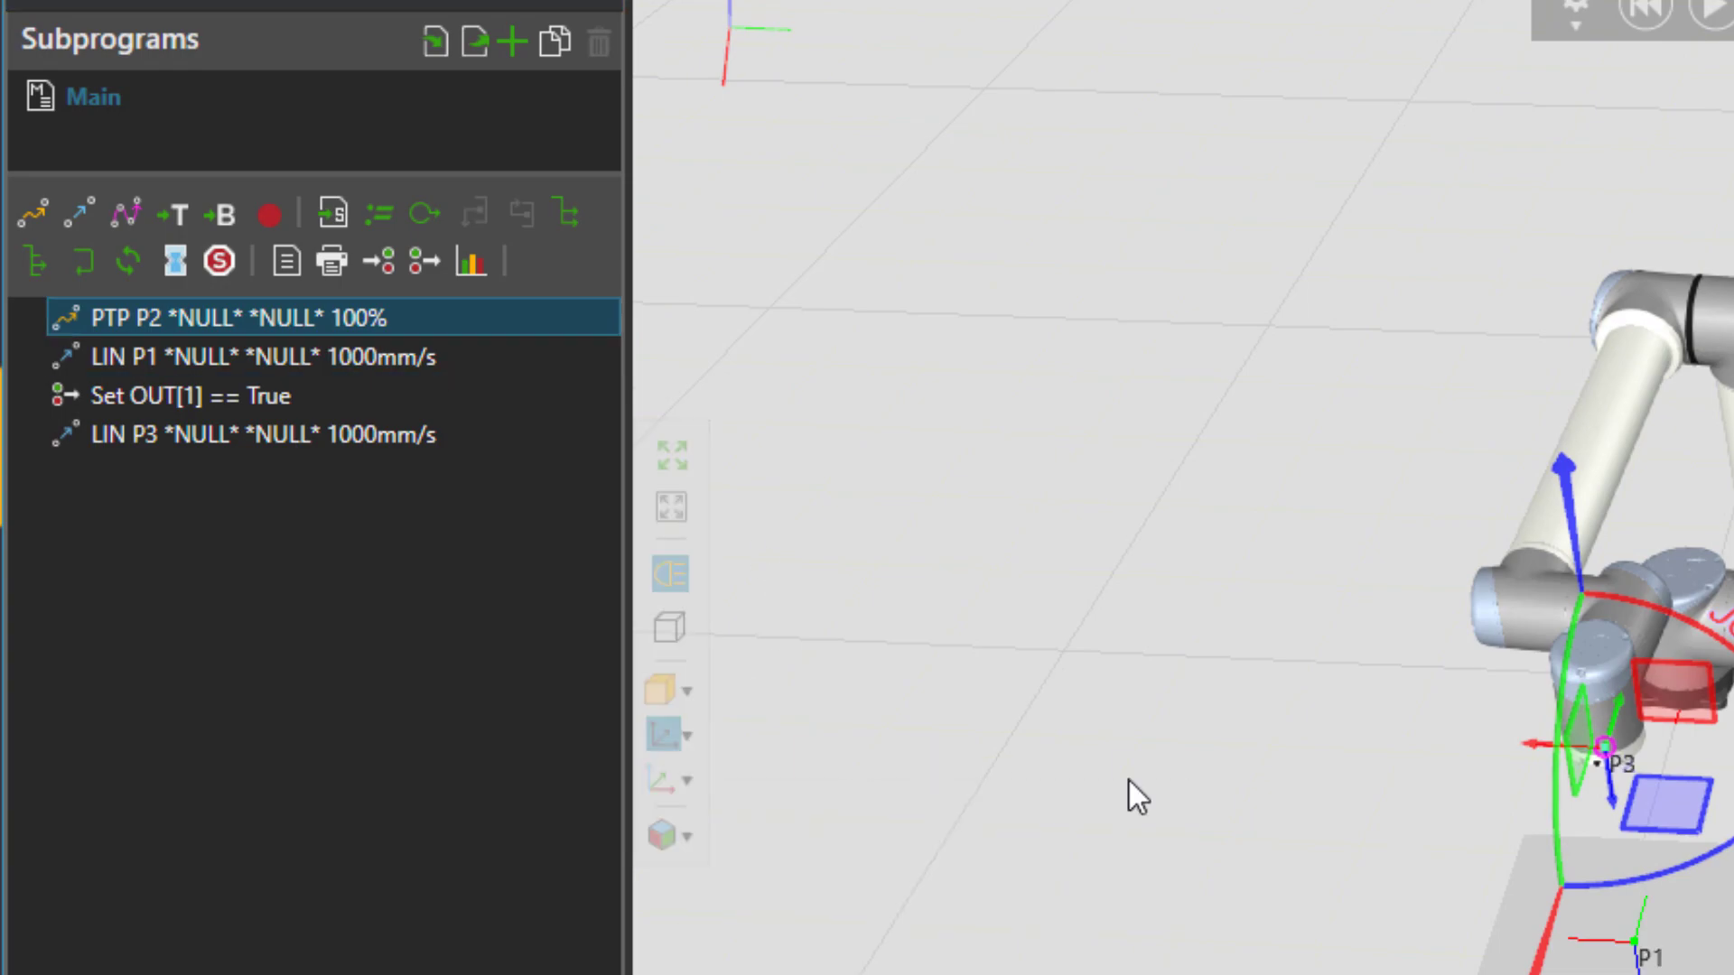
pyautogui.moveTo(1127, 791)
pyautogui.mouseDown()
pyautogui.moveTo(1316, 786)
pyautogui.moveTo(1111, 772)
pyautogui.mouseUp()
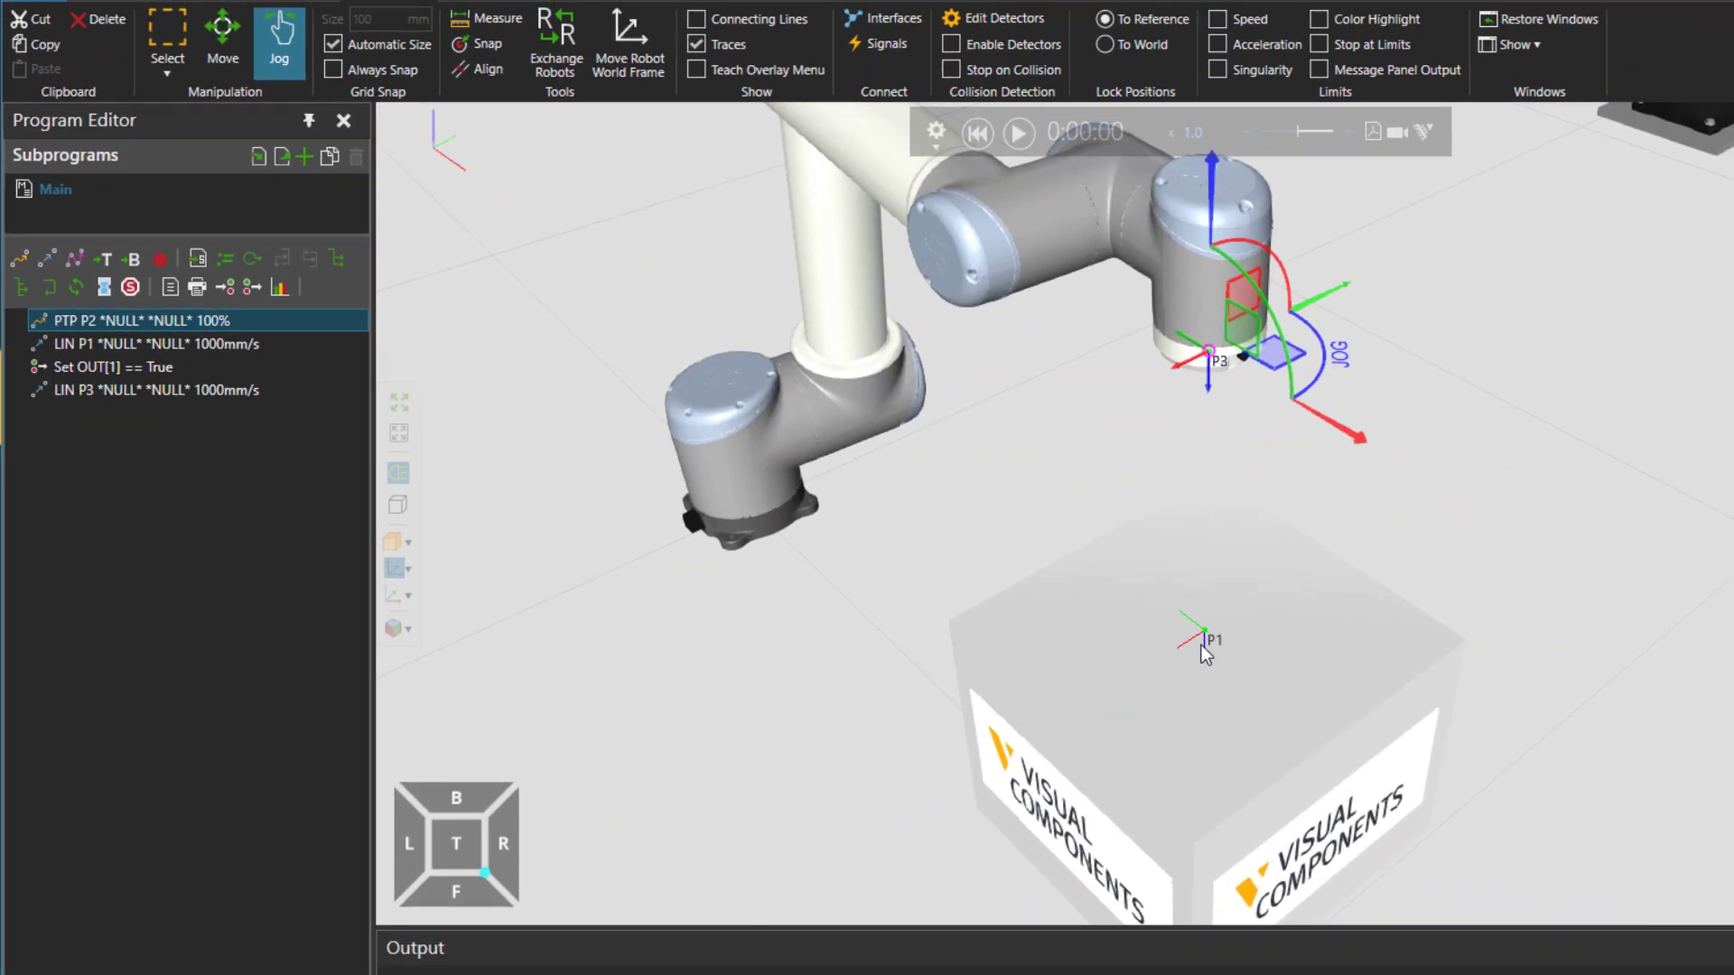
pyautogui.click(100, 347)
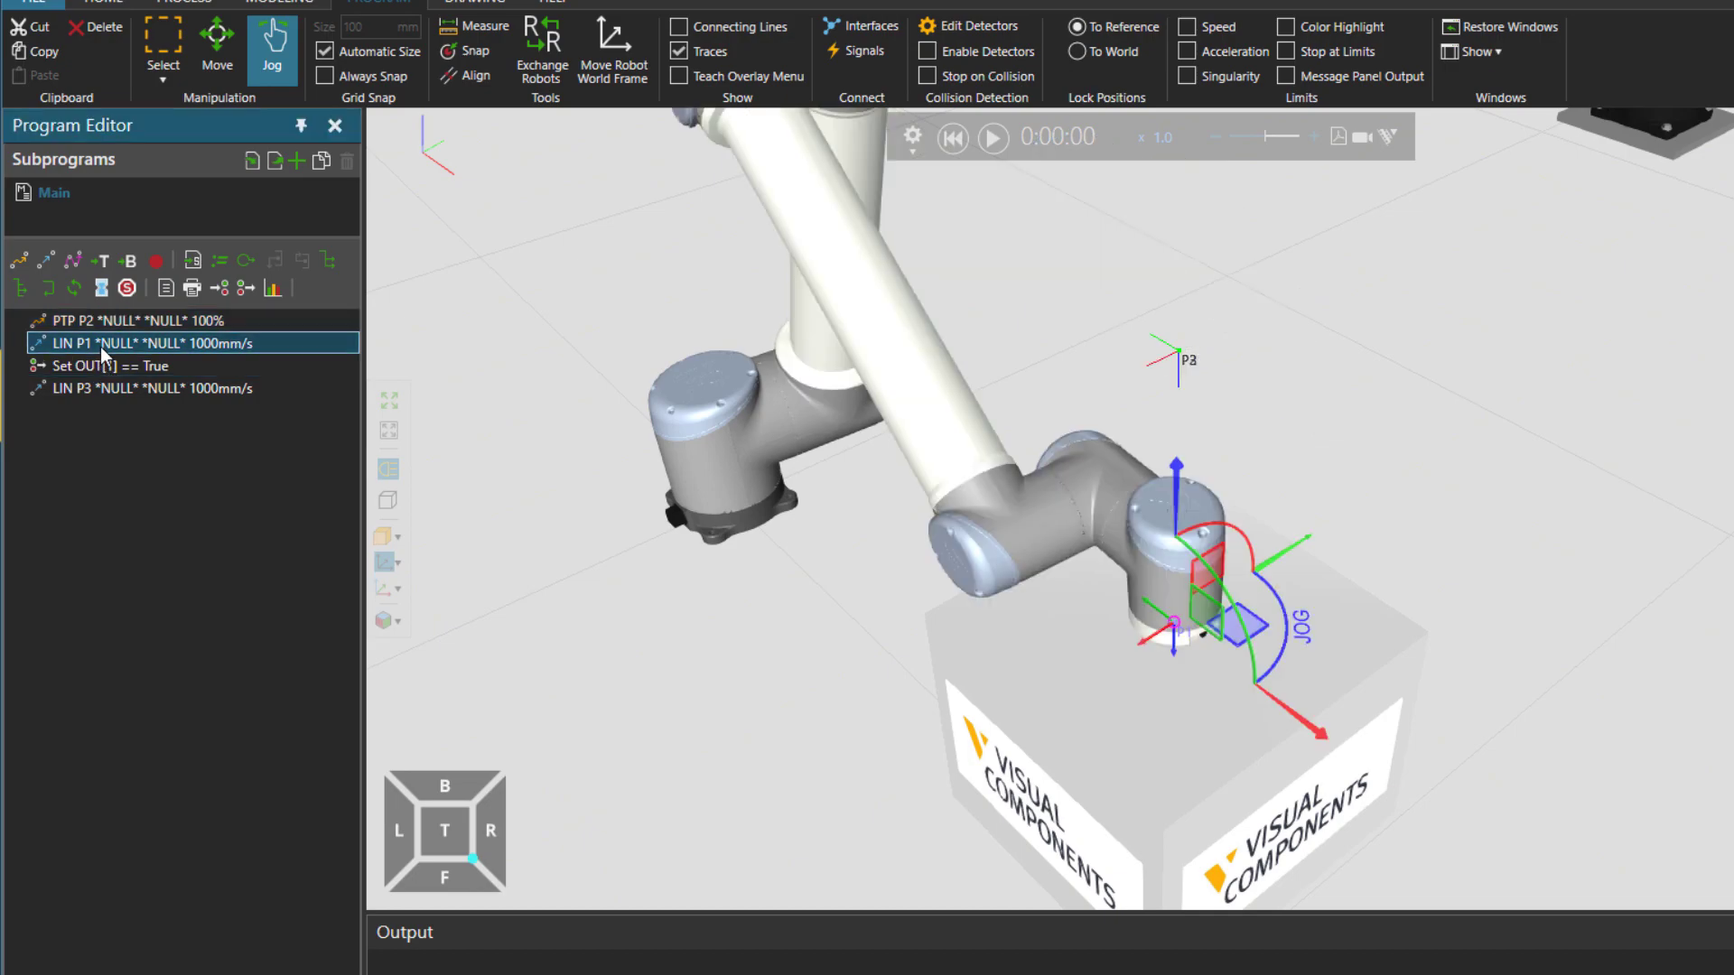
pyautogui.click(105, 390)
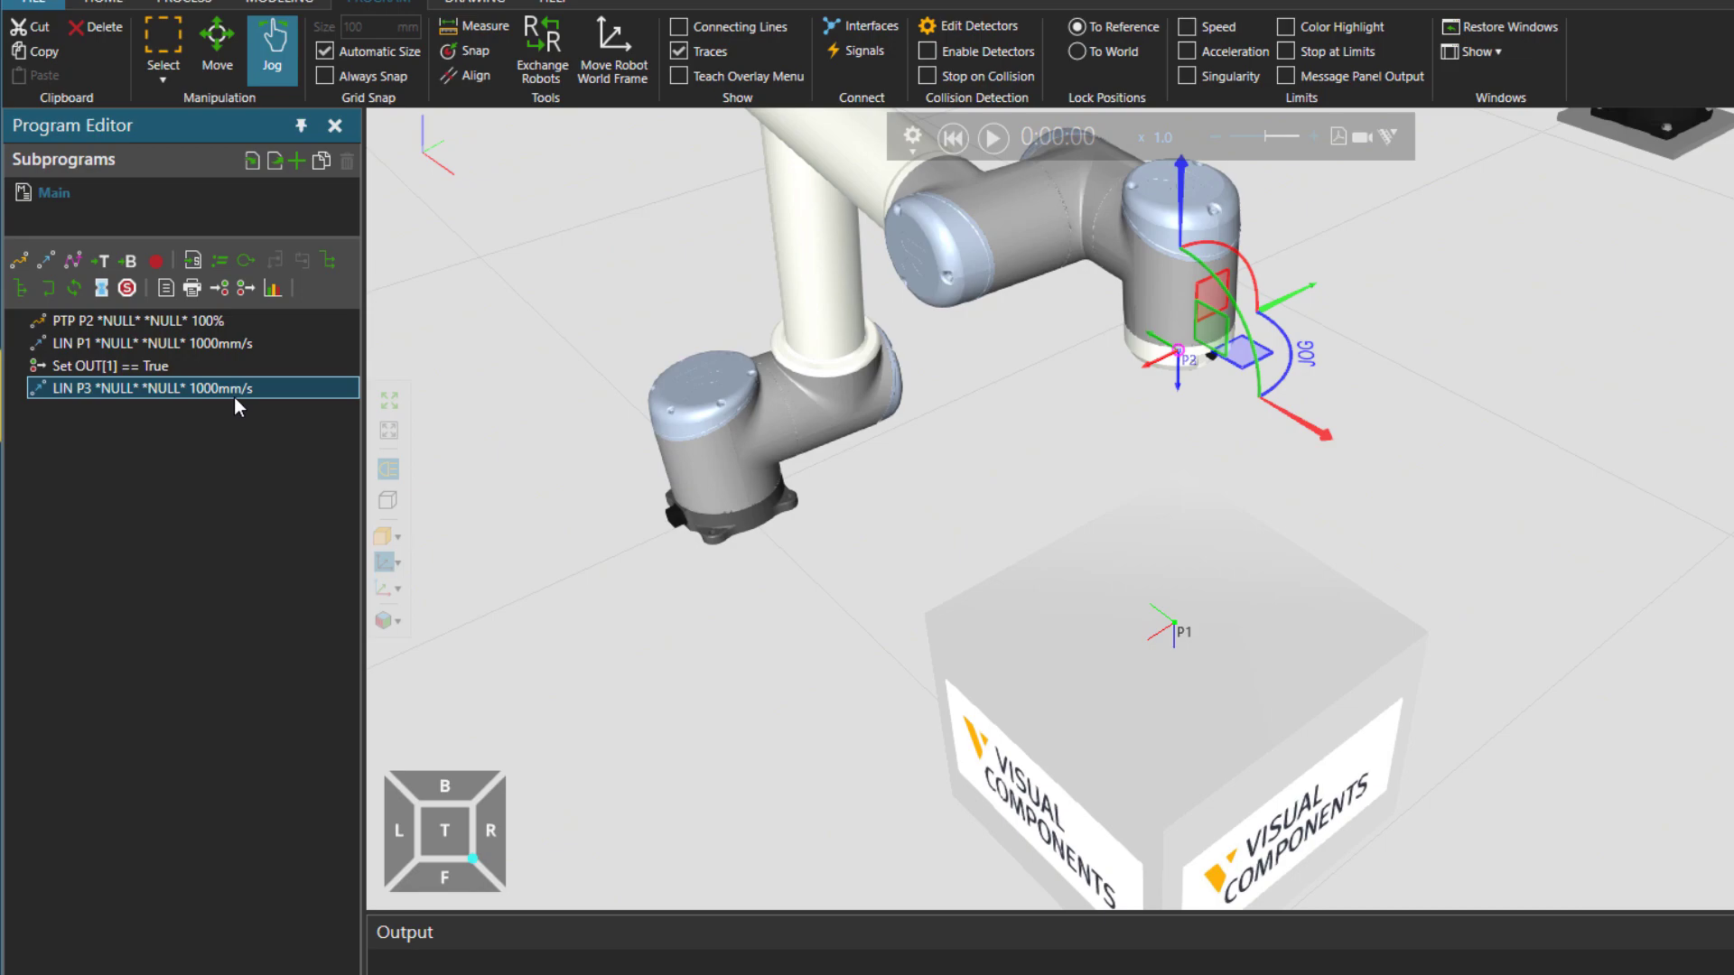
pyautogui.scroll(-3, 901, 506)
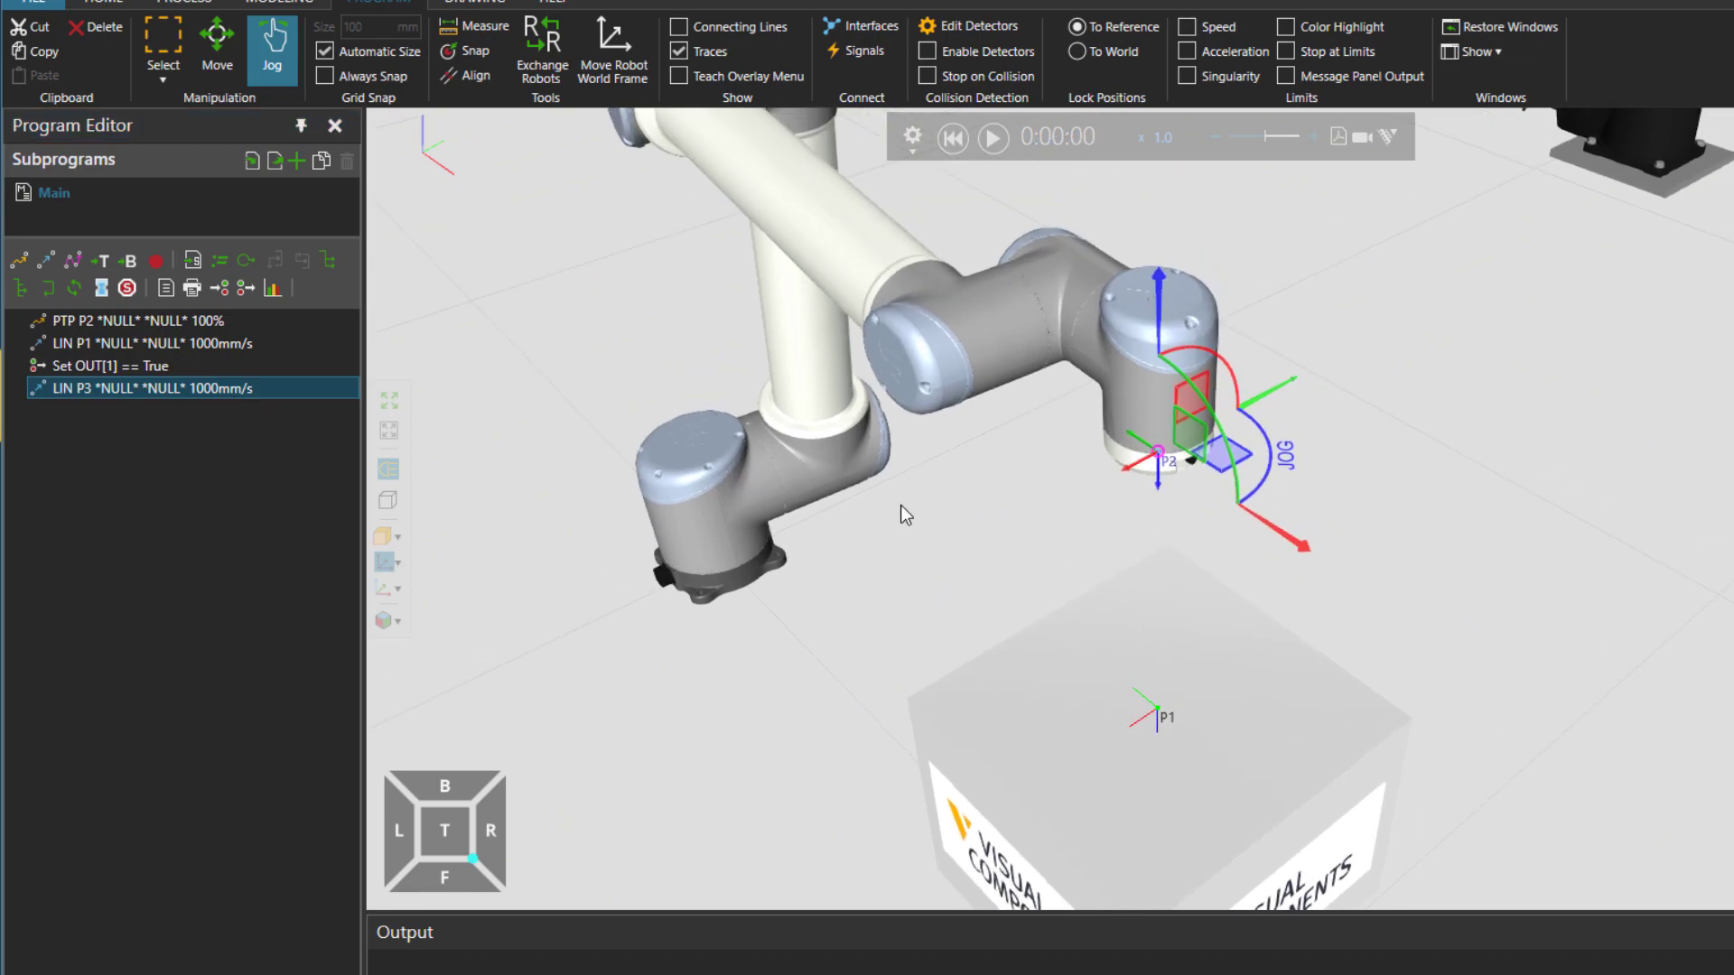
pyautogui.scroll(3, 902, 505)
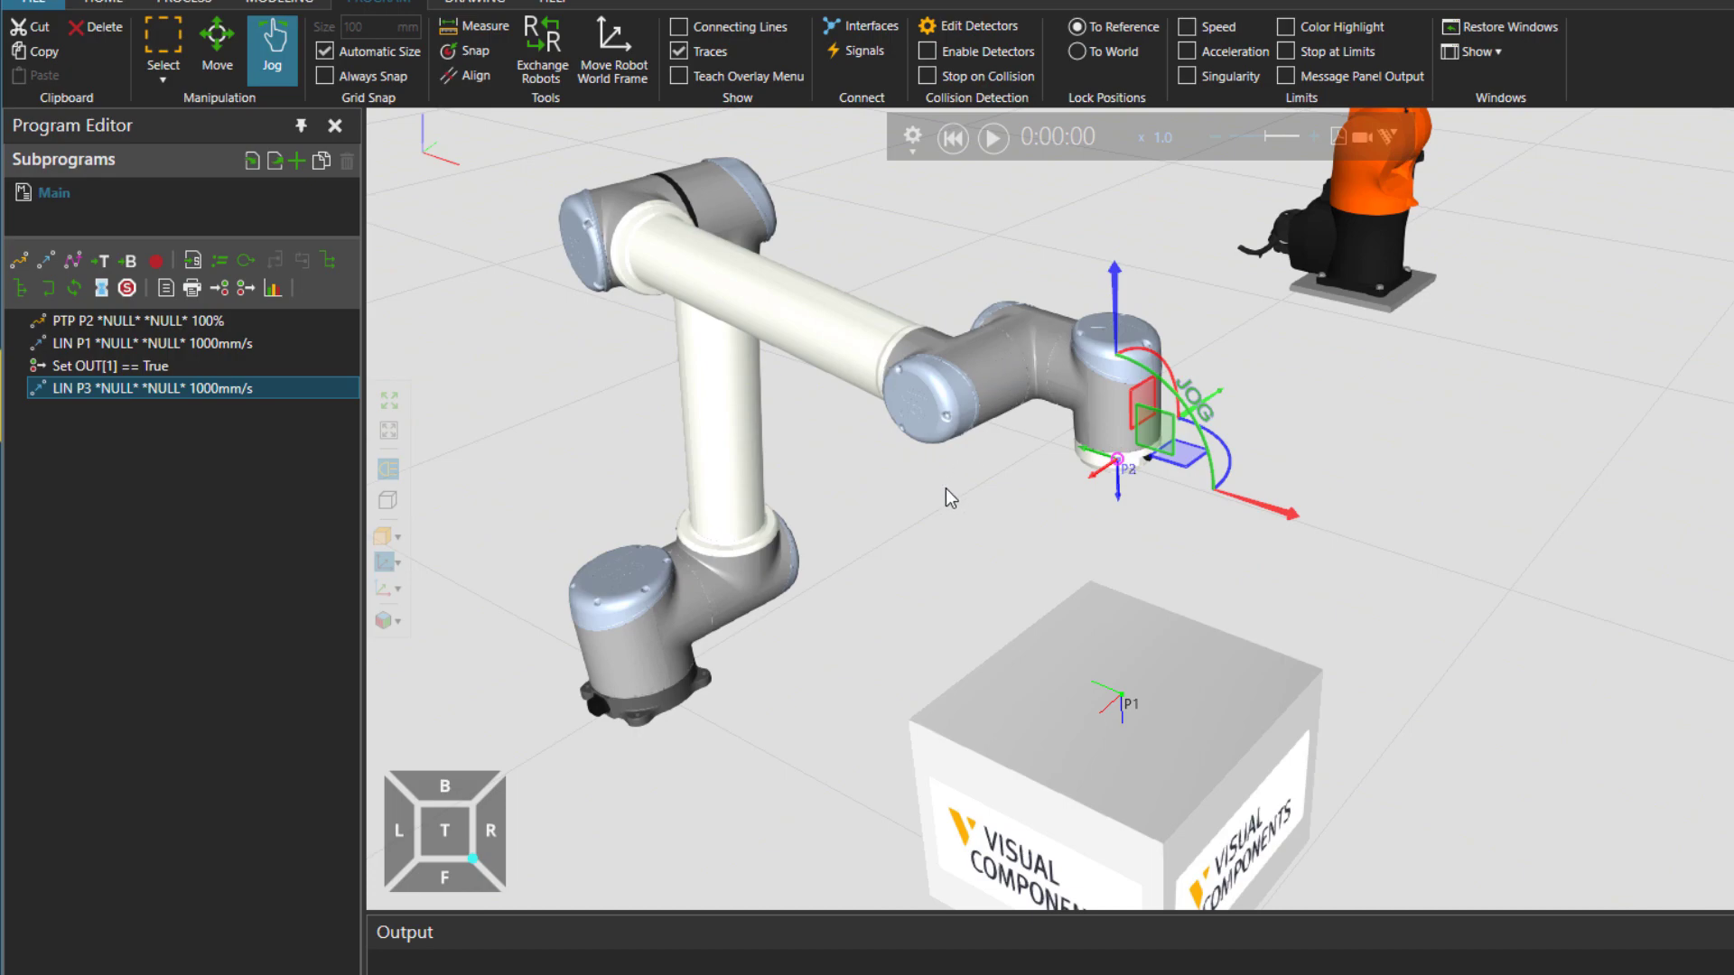
# Switch to Move mode and select LIN P3 to expose its target frame
pyautogui.click(188, 322)
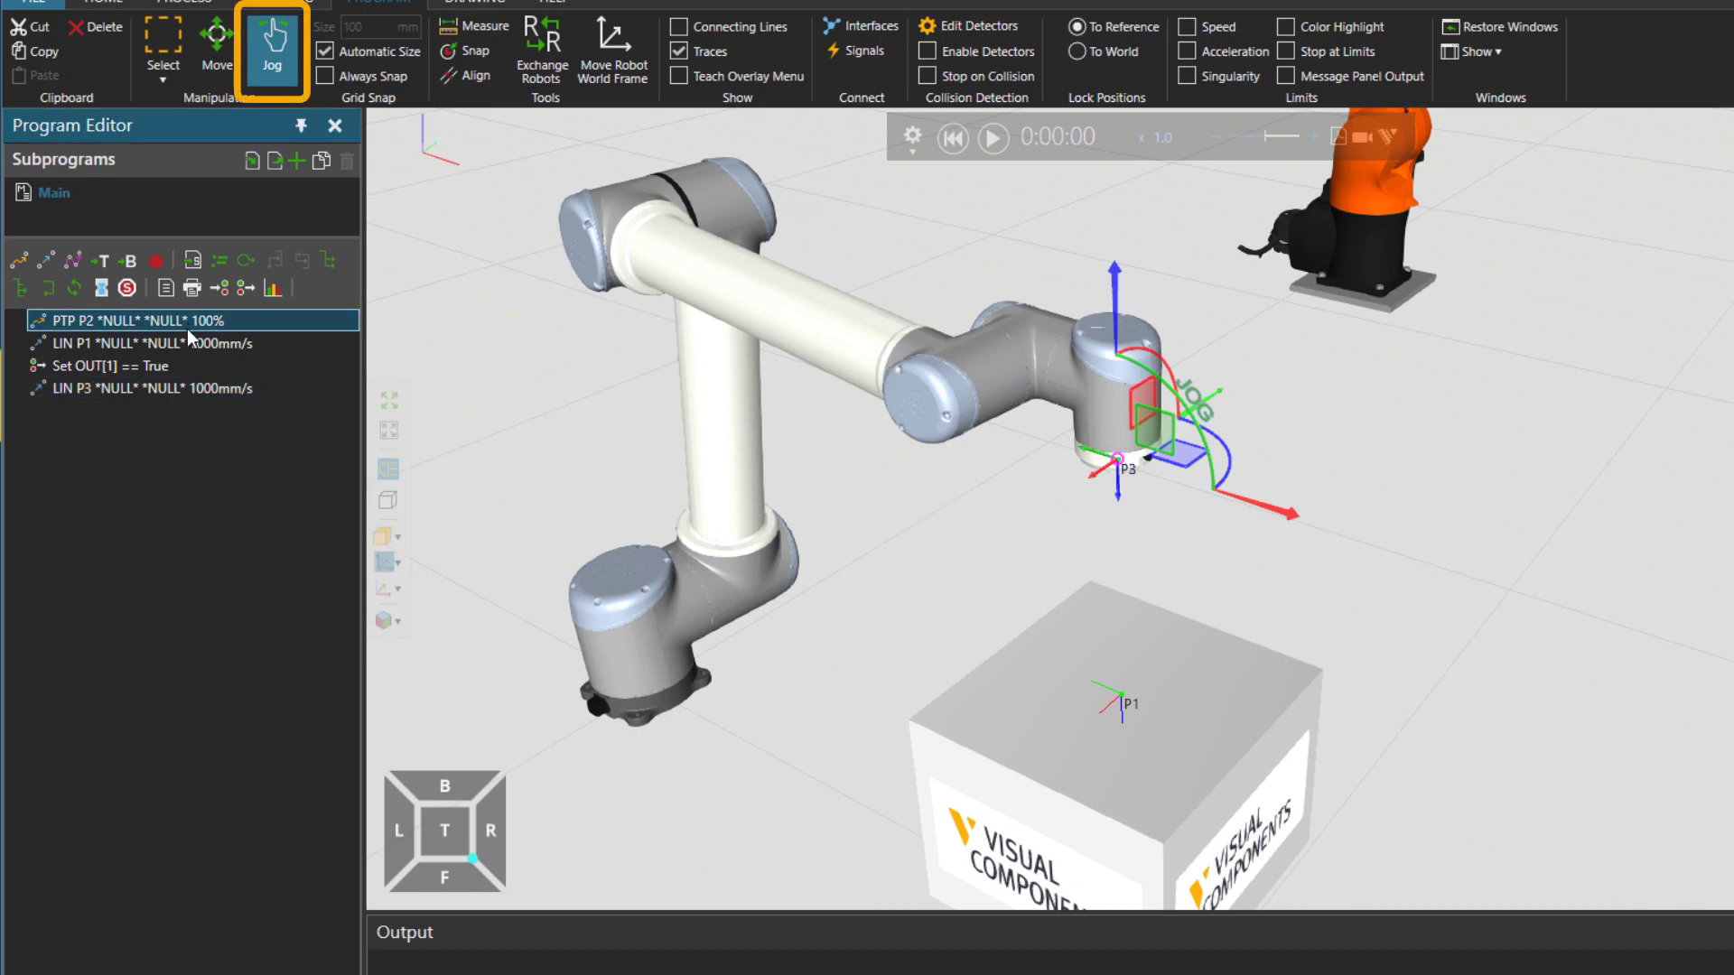
pyautogui.click(218, 56)
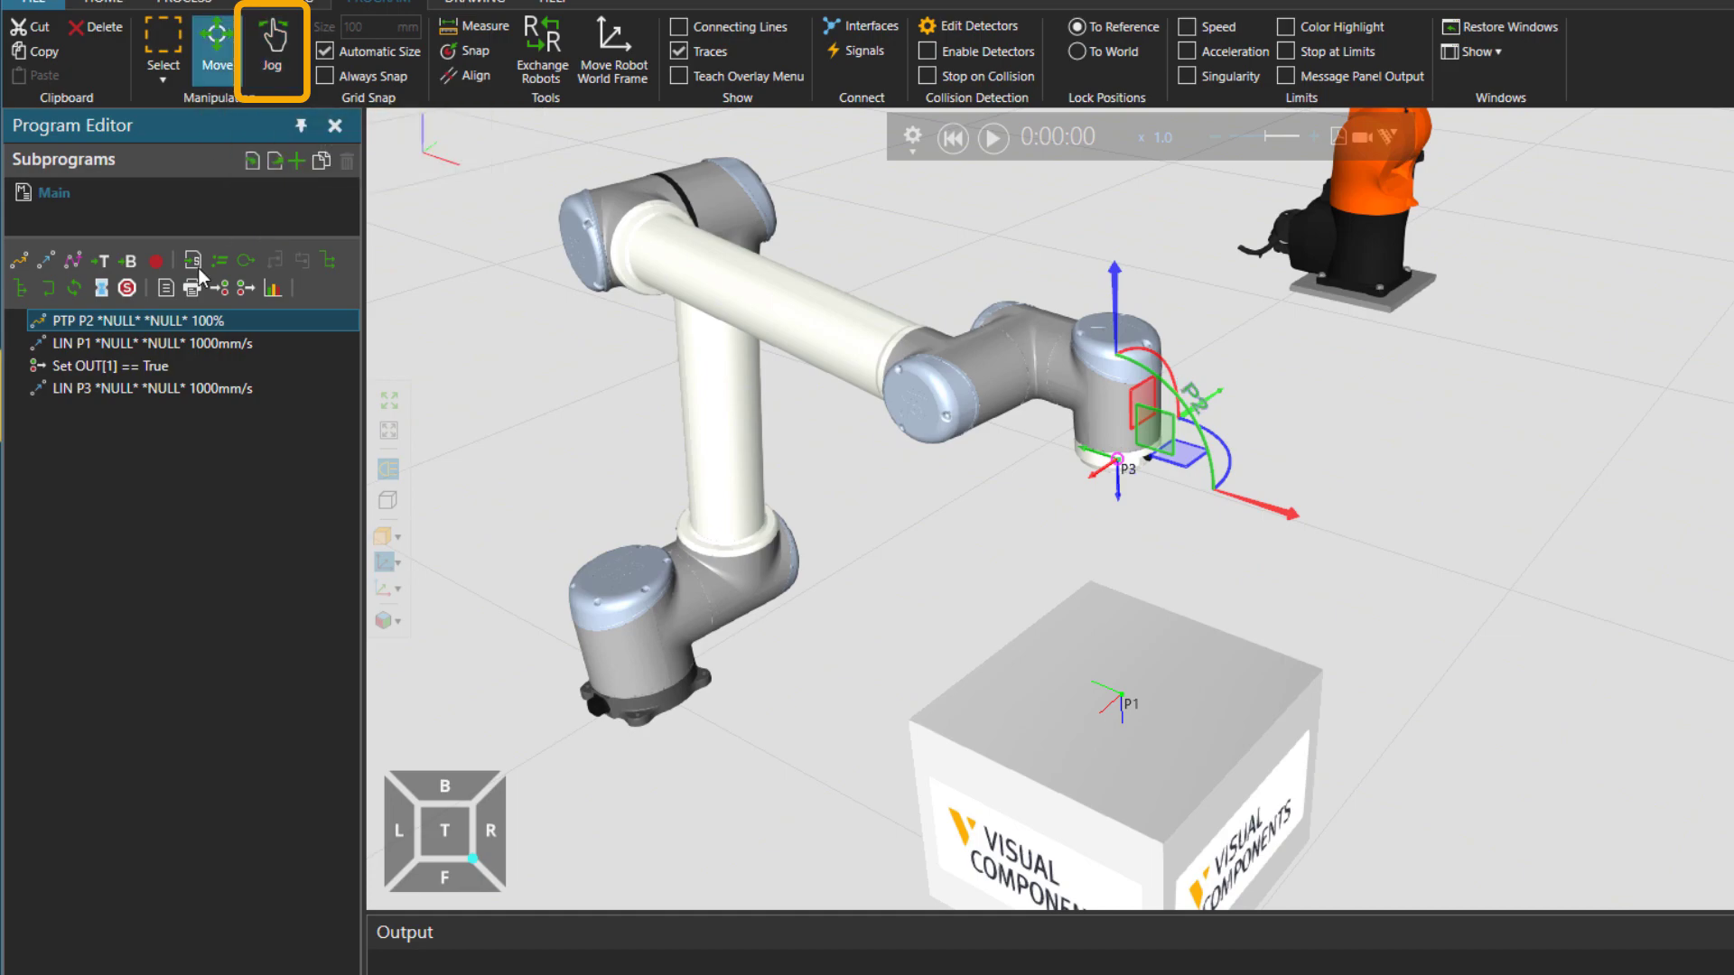
pyautogui.click(145, 347)
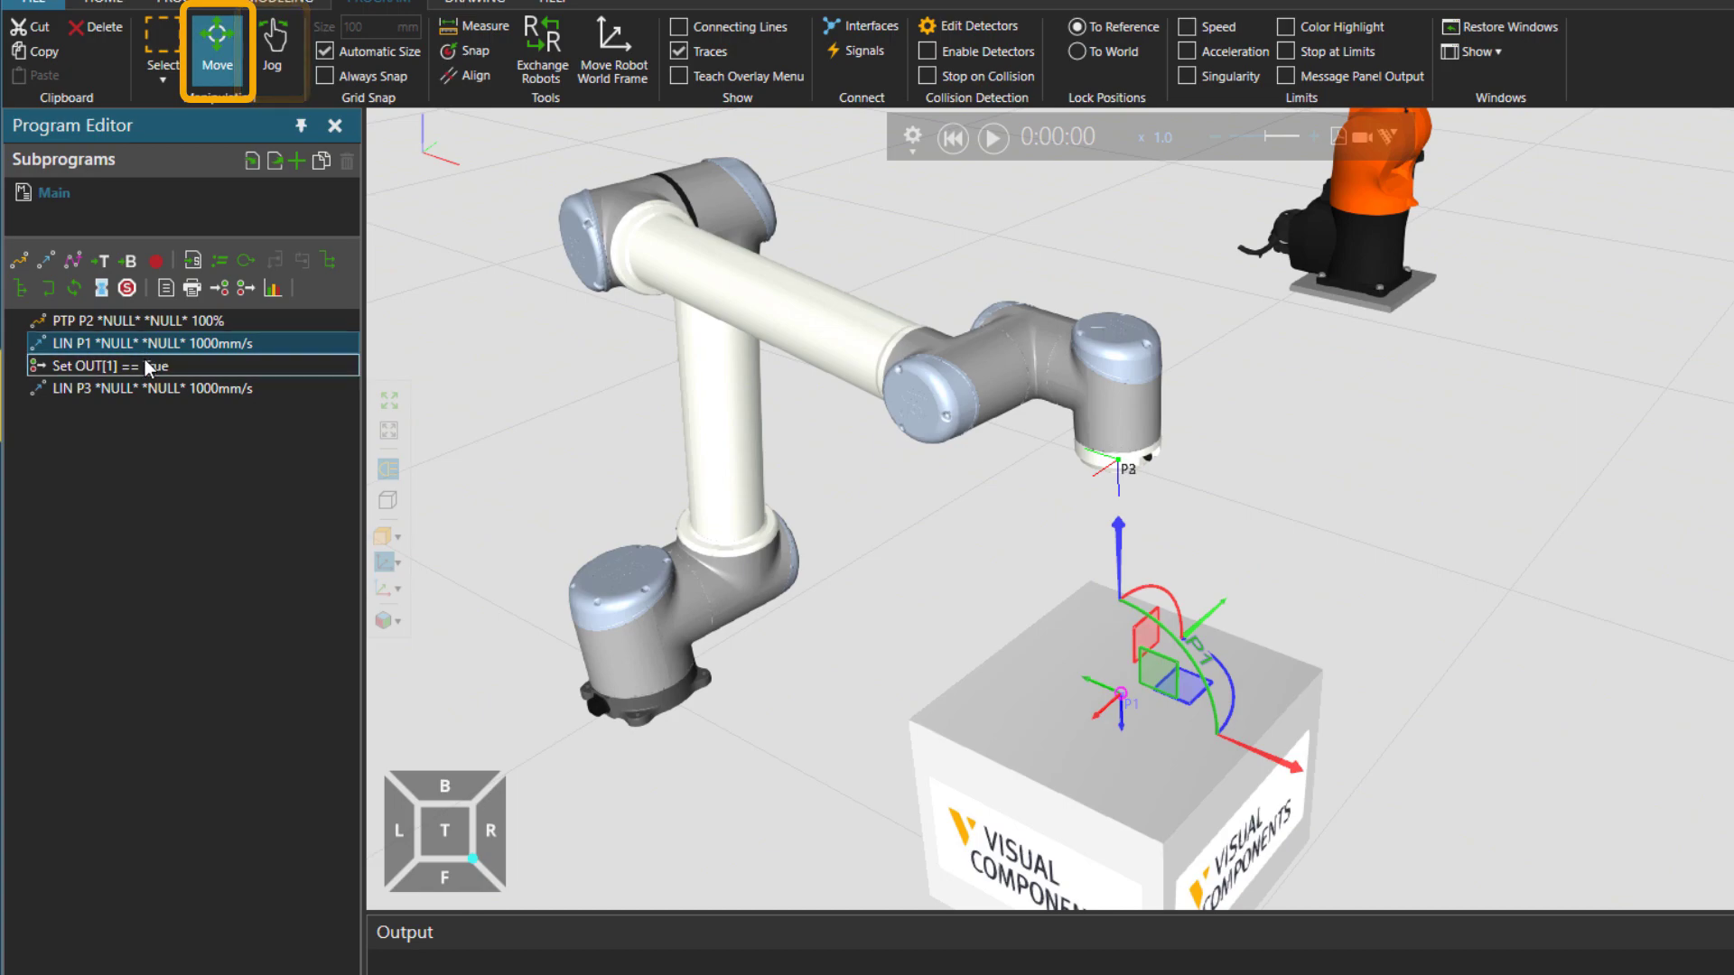
pyautogui.click(144, 385)
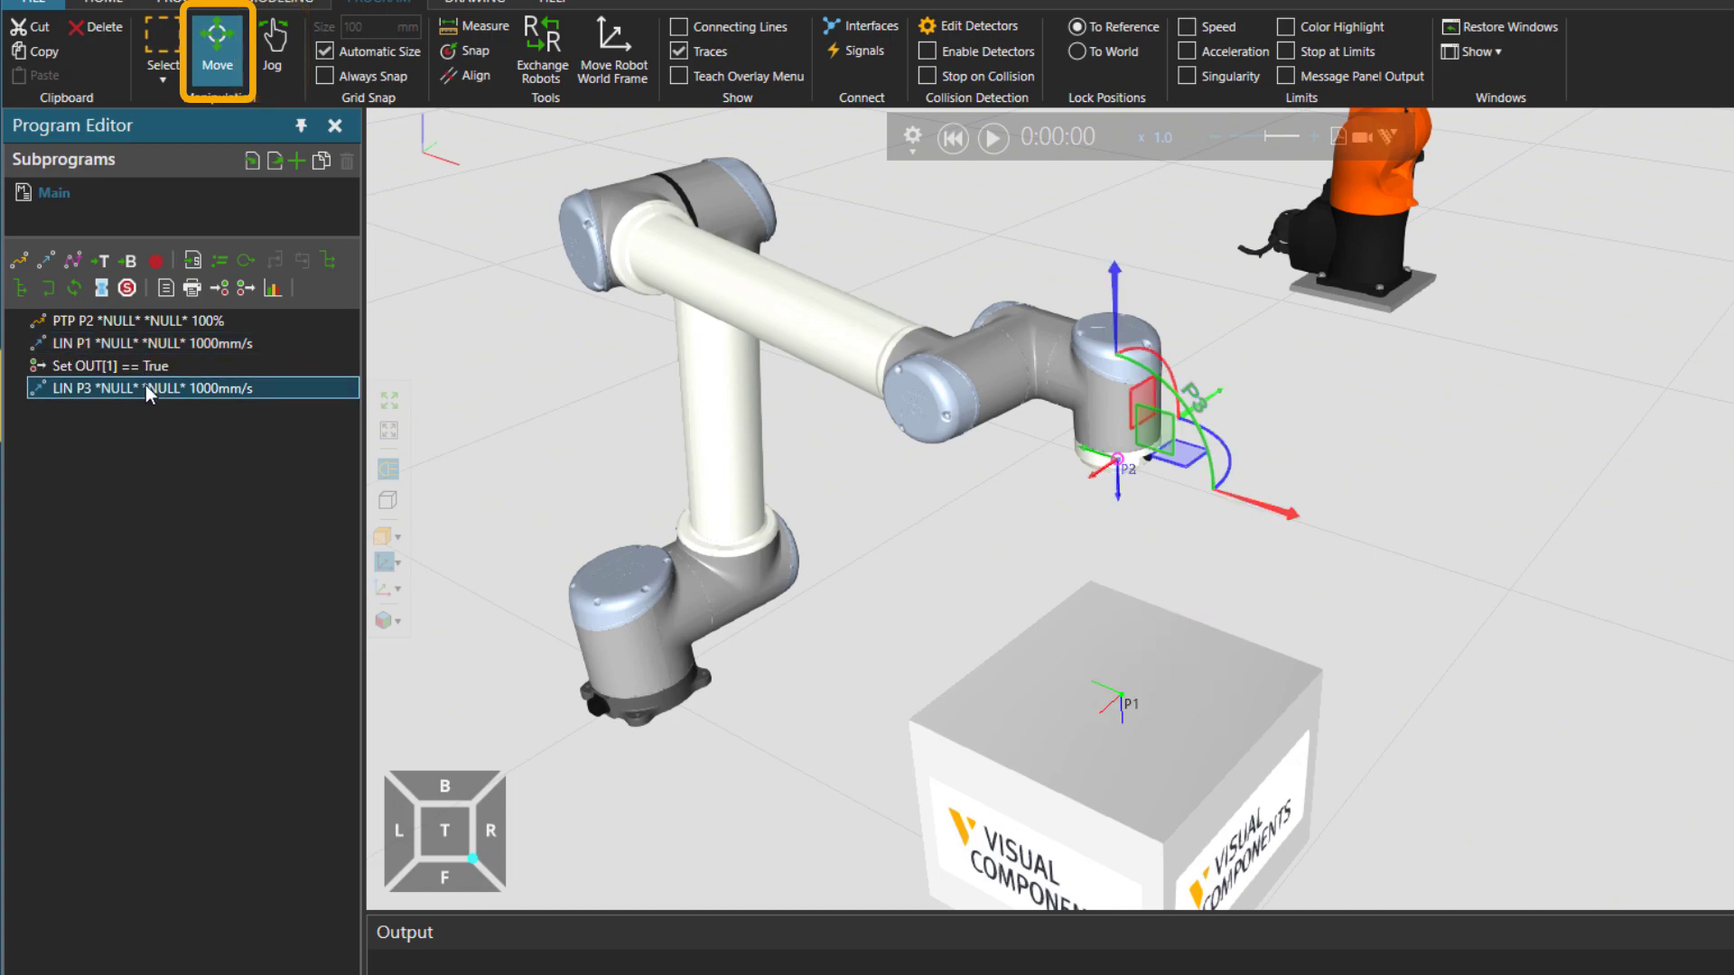
pyautogui.click(172, 323)
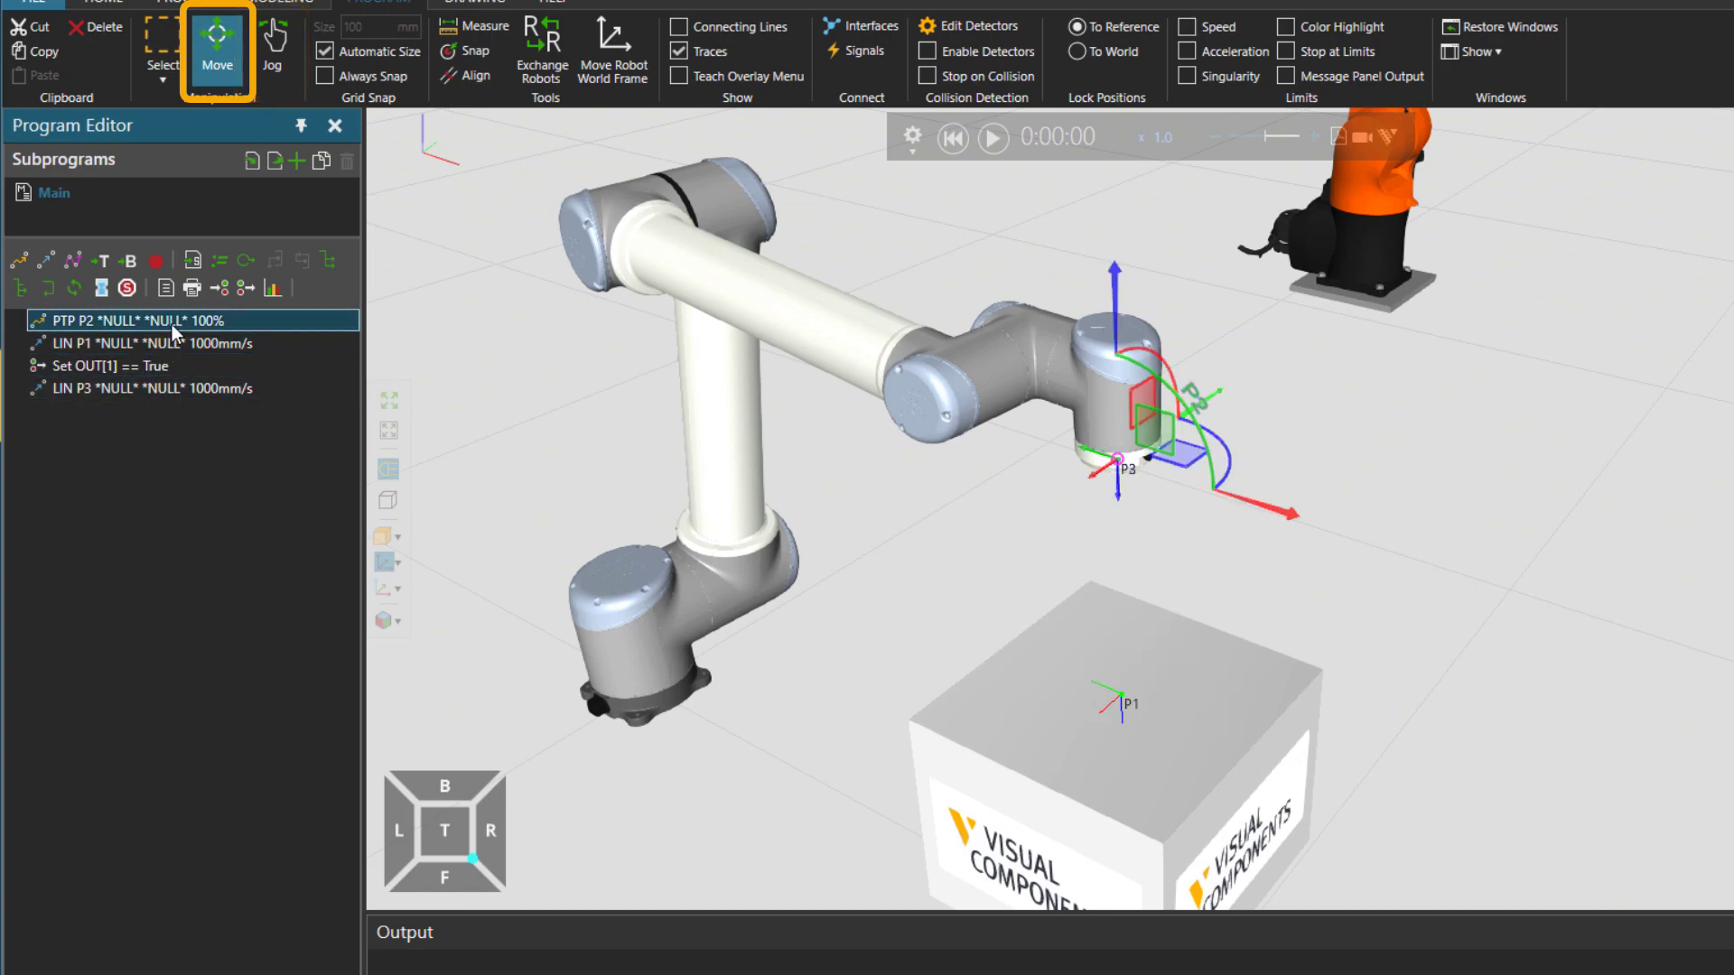
pyautogui.click(170, 386)
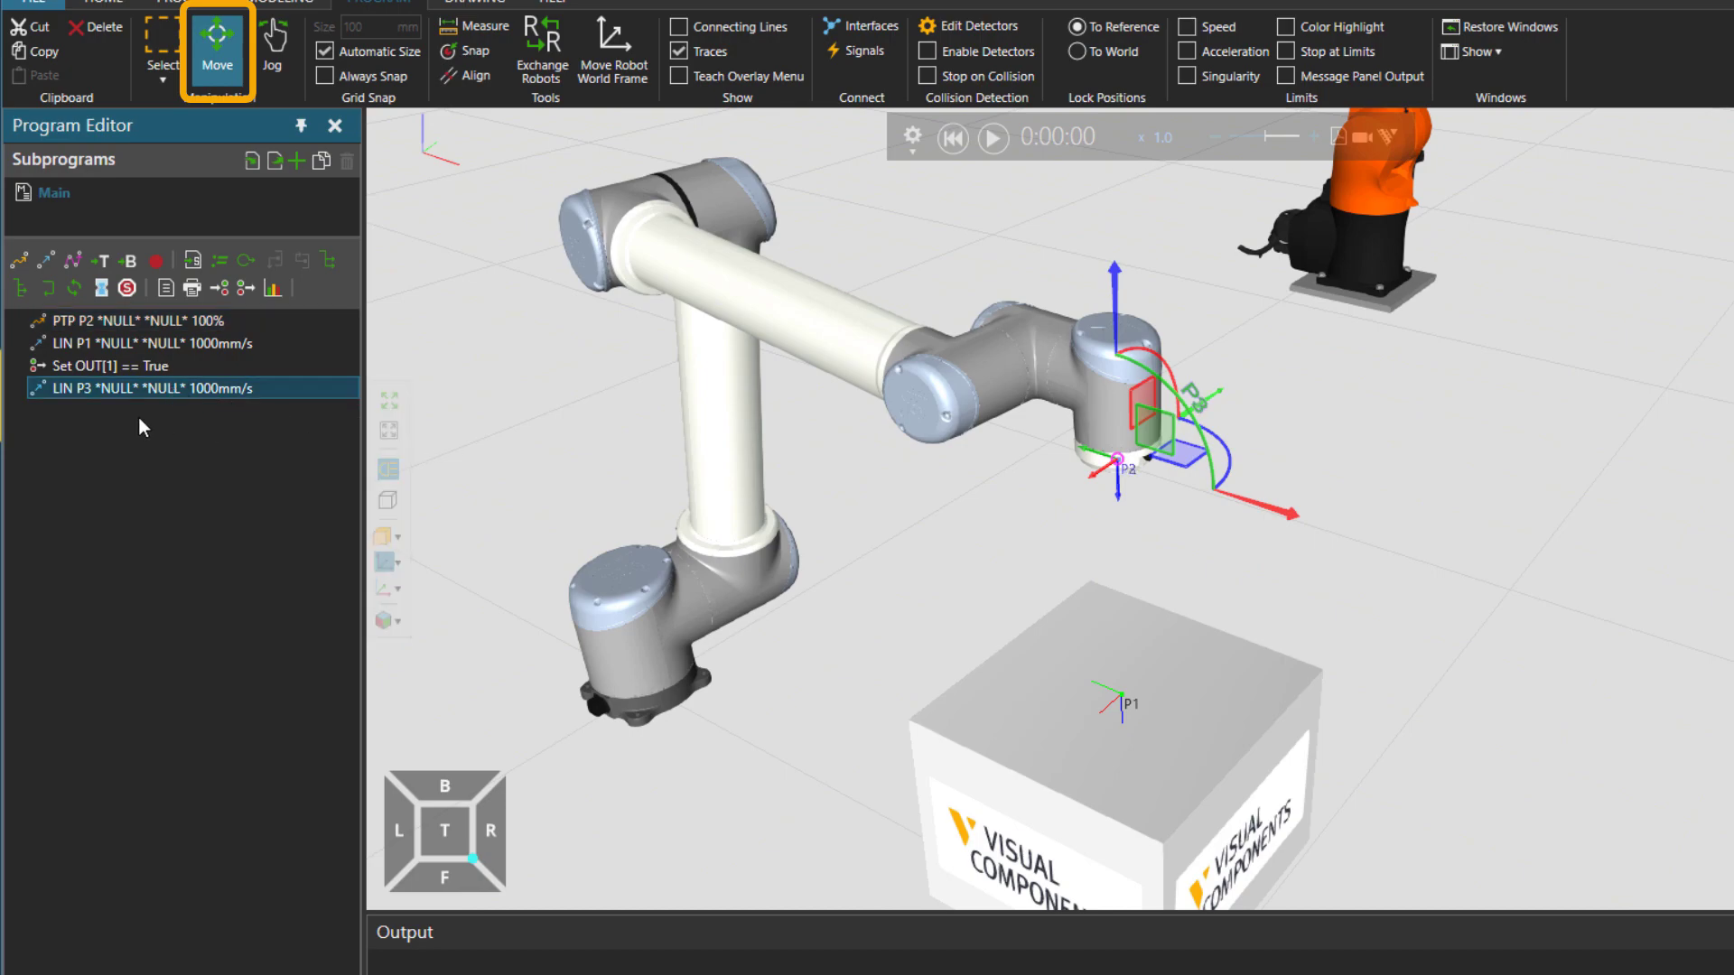
# Drag target P3 toward the orange KUKA robot, then reset and play the program
pyautogui.moveTo(1126, 440); pyautogui.dragTo(1386, 371)
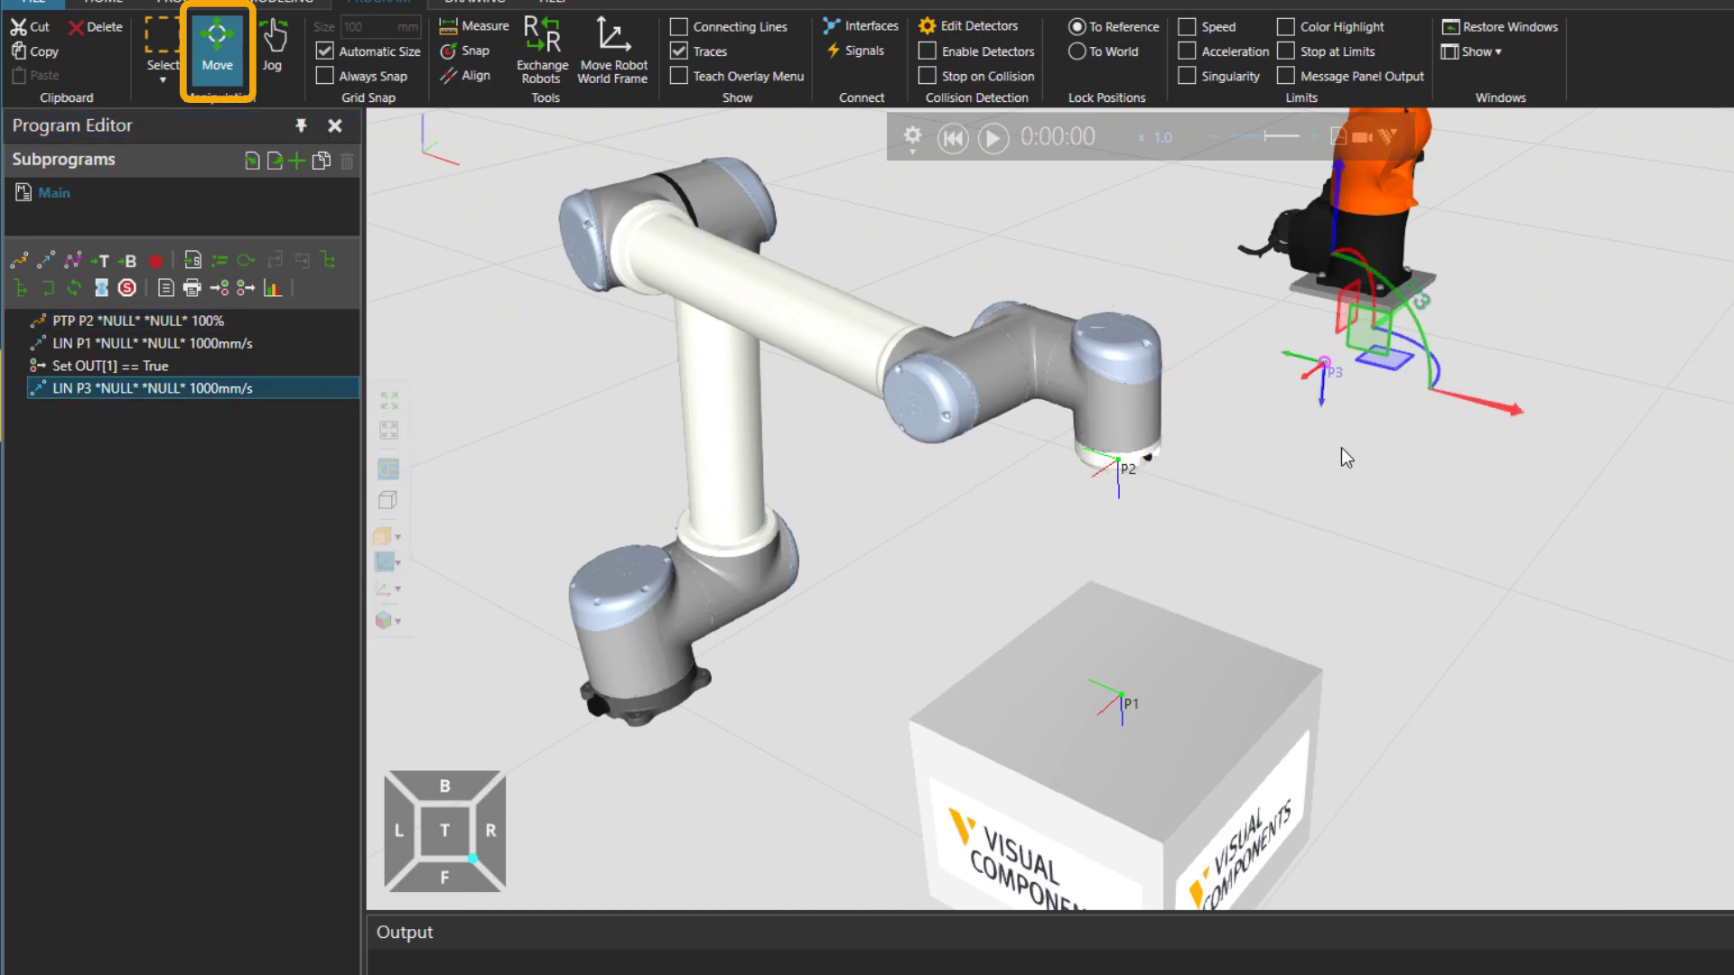
pyautogui.click(955, 138)
pyautogui.click(991, 138)
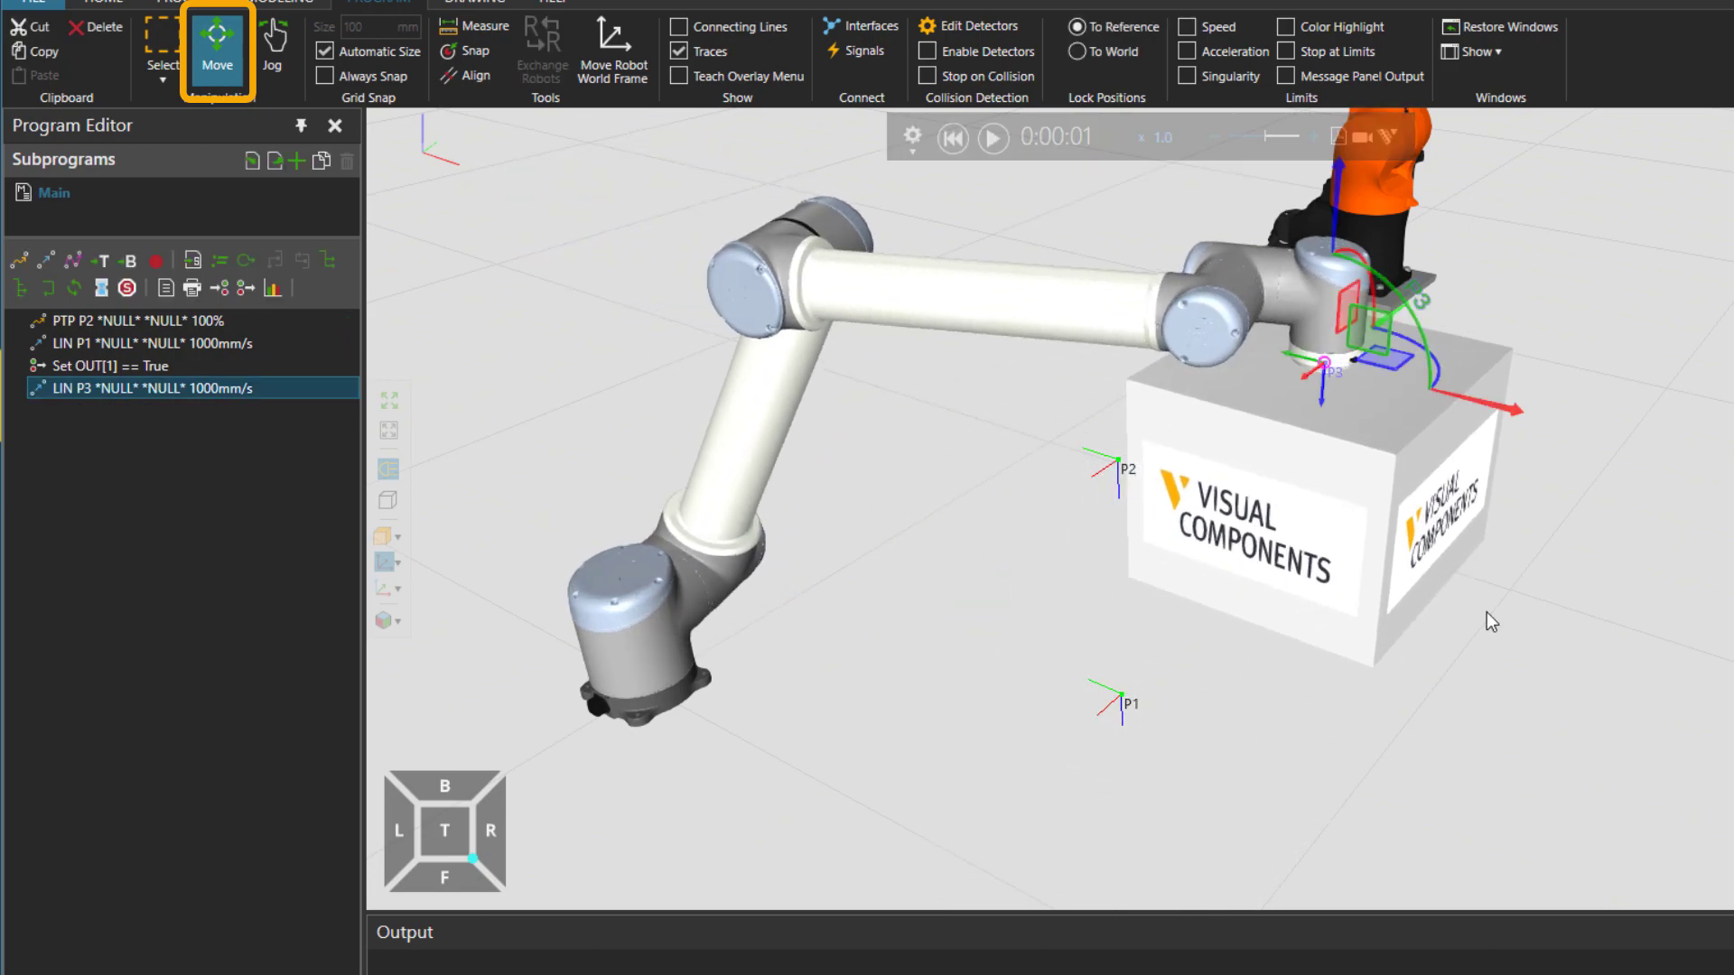
pyautogui.moveTo(1412, 524); pyautogui.dragTo(1280, 588, button='right')
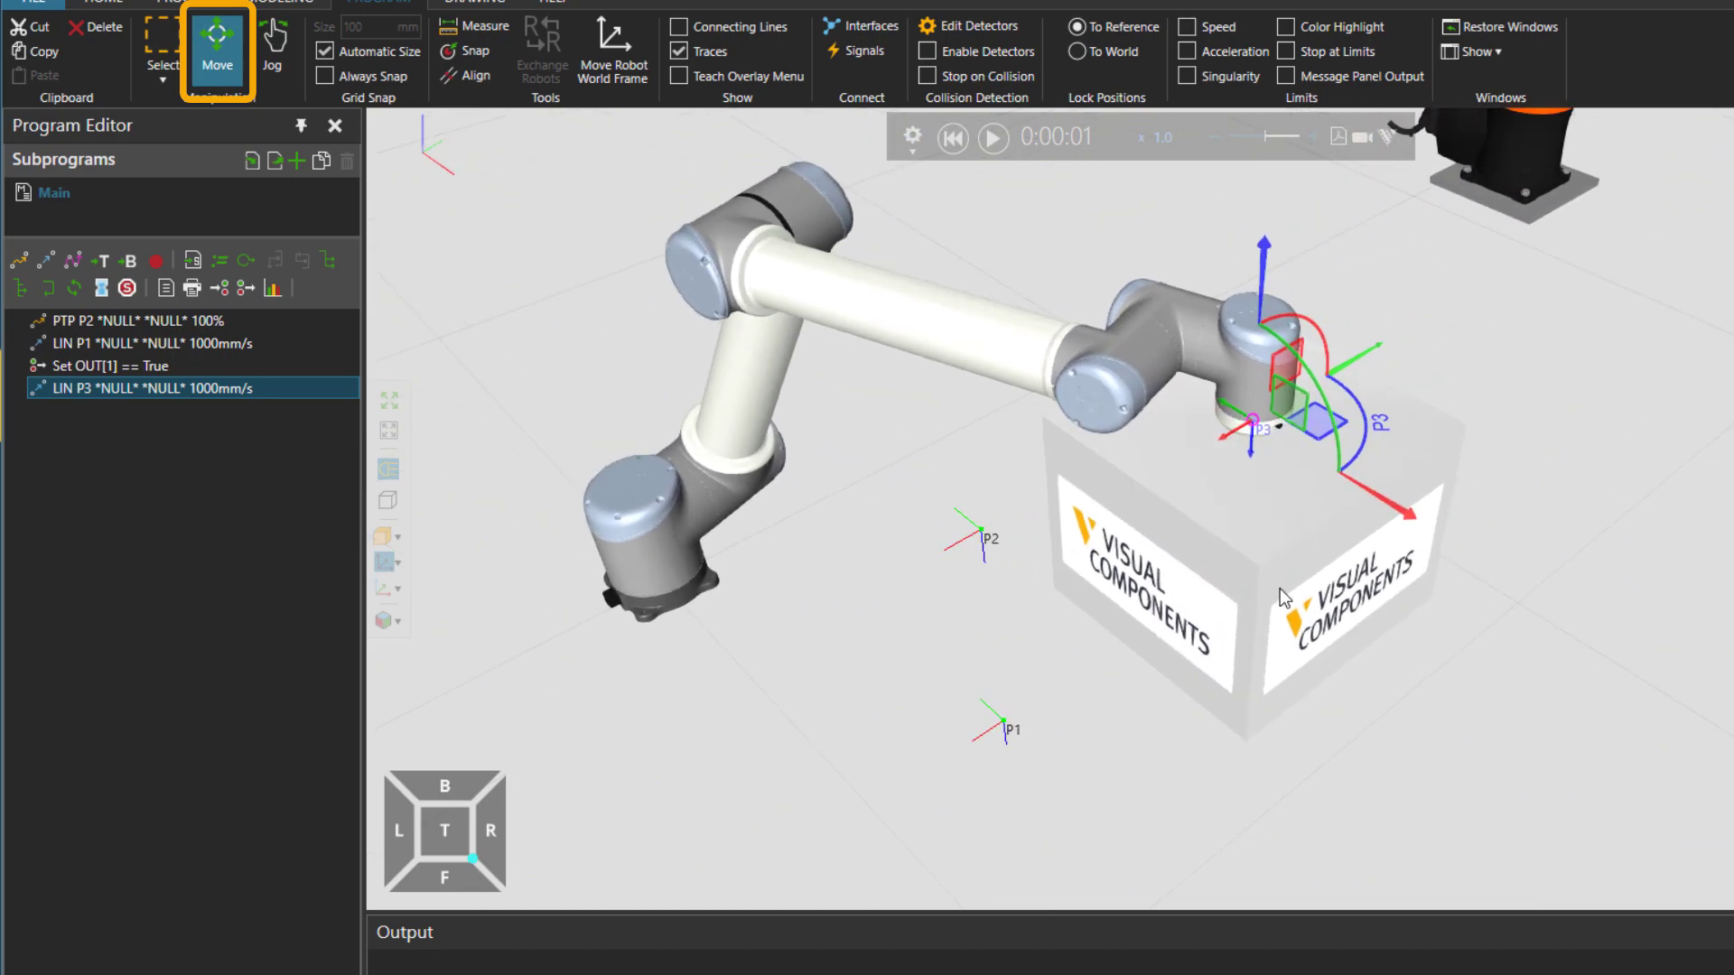
# Back in Jog mode, move the tool to a new spot and update P3 to it
pyautogui.click(953, 139)
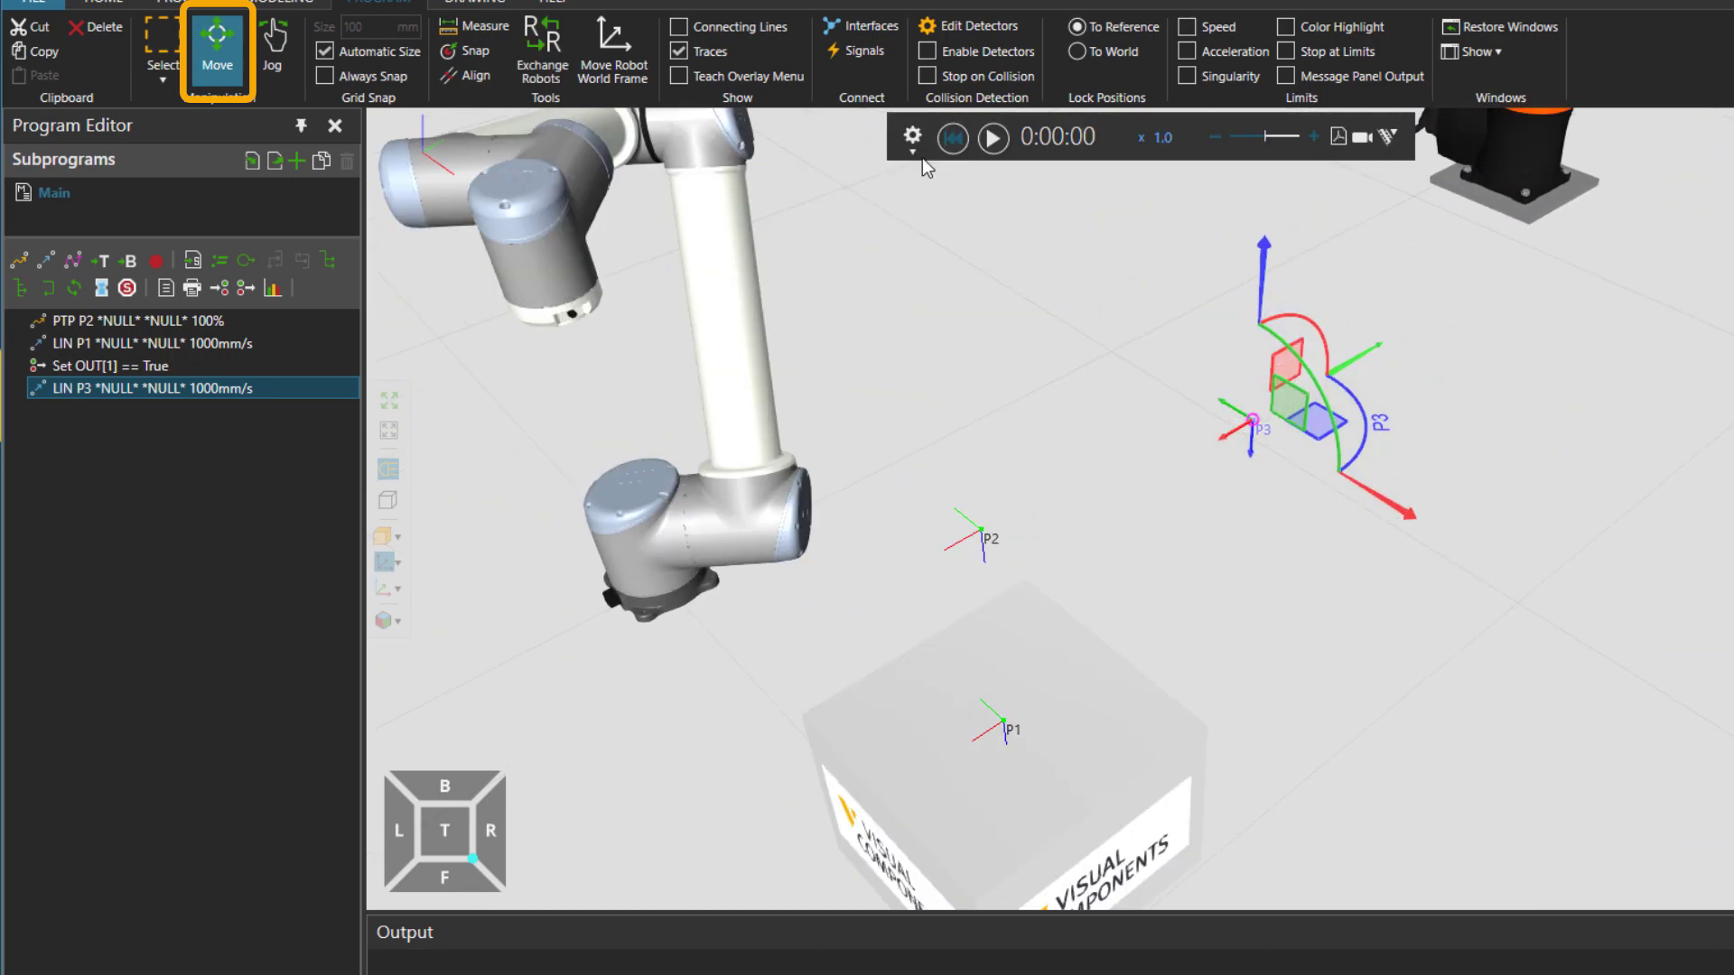
pyautogui.click(273, 56)
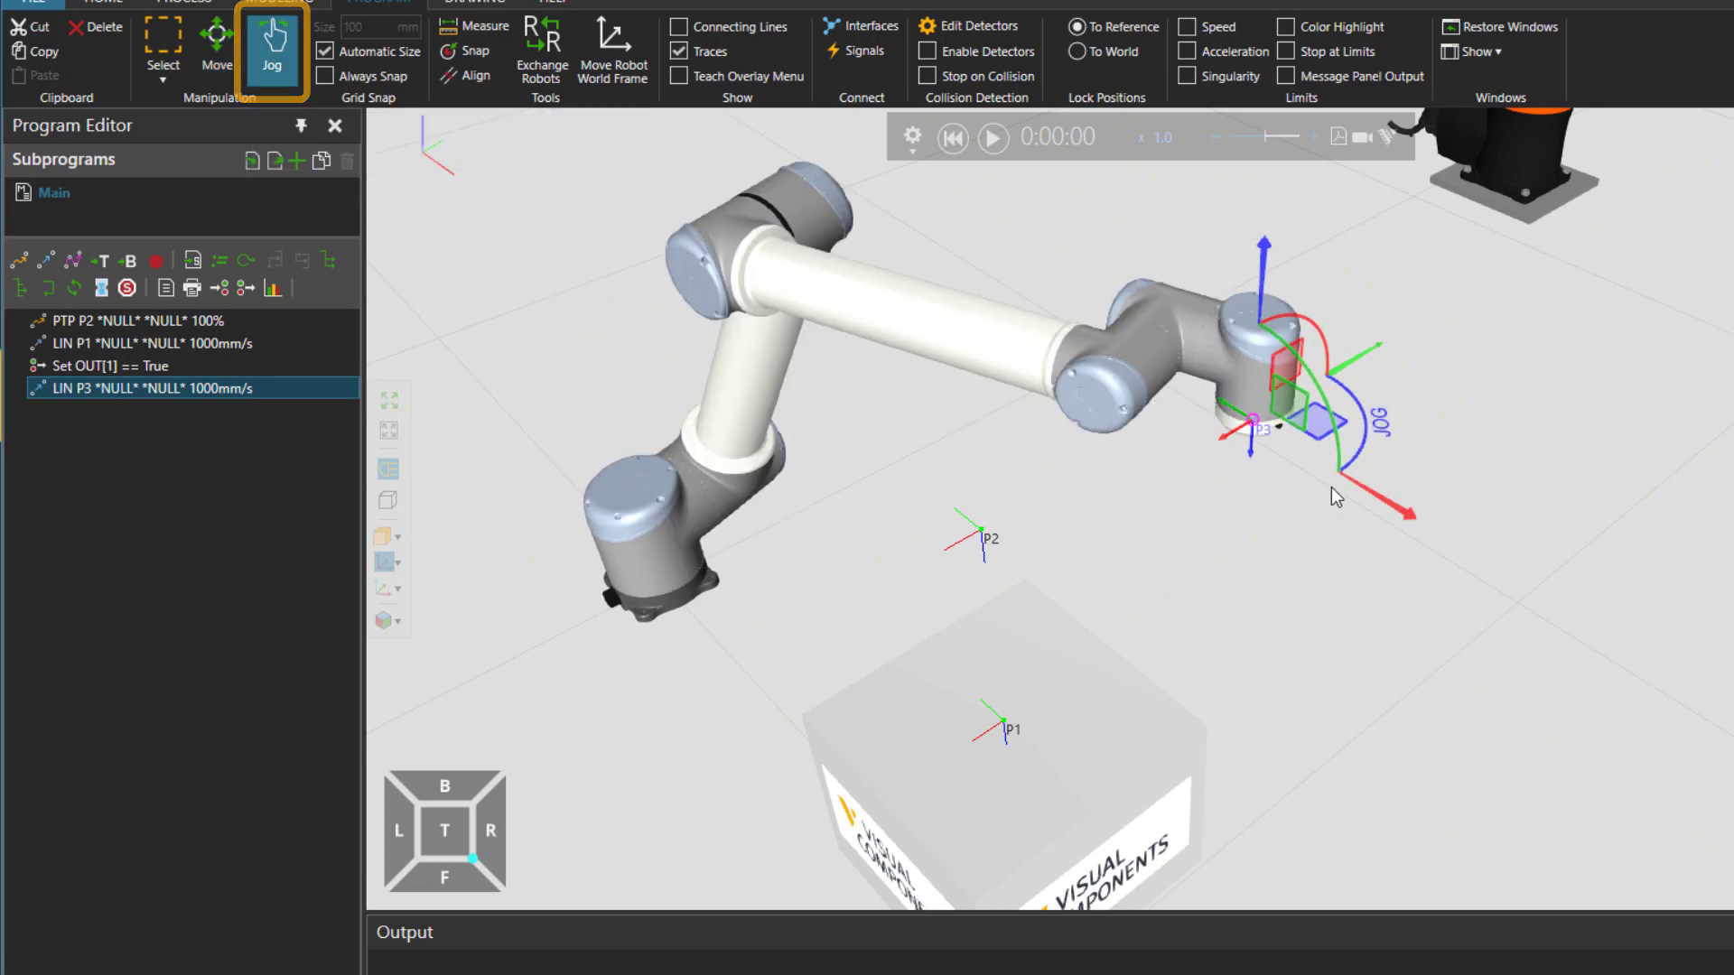
pyautogui.moveTo(1319, 421); pyautogui.dragTo(1052, 544)
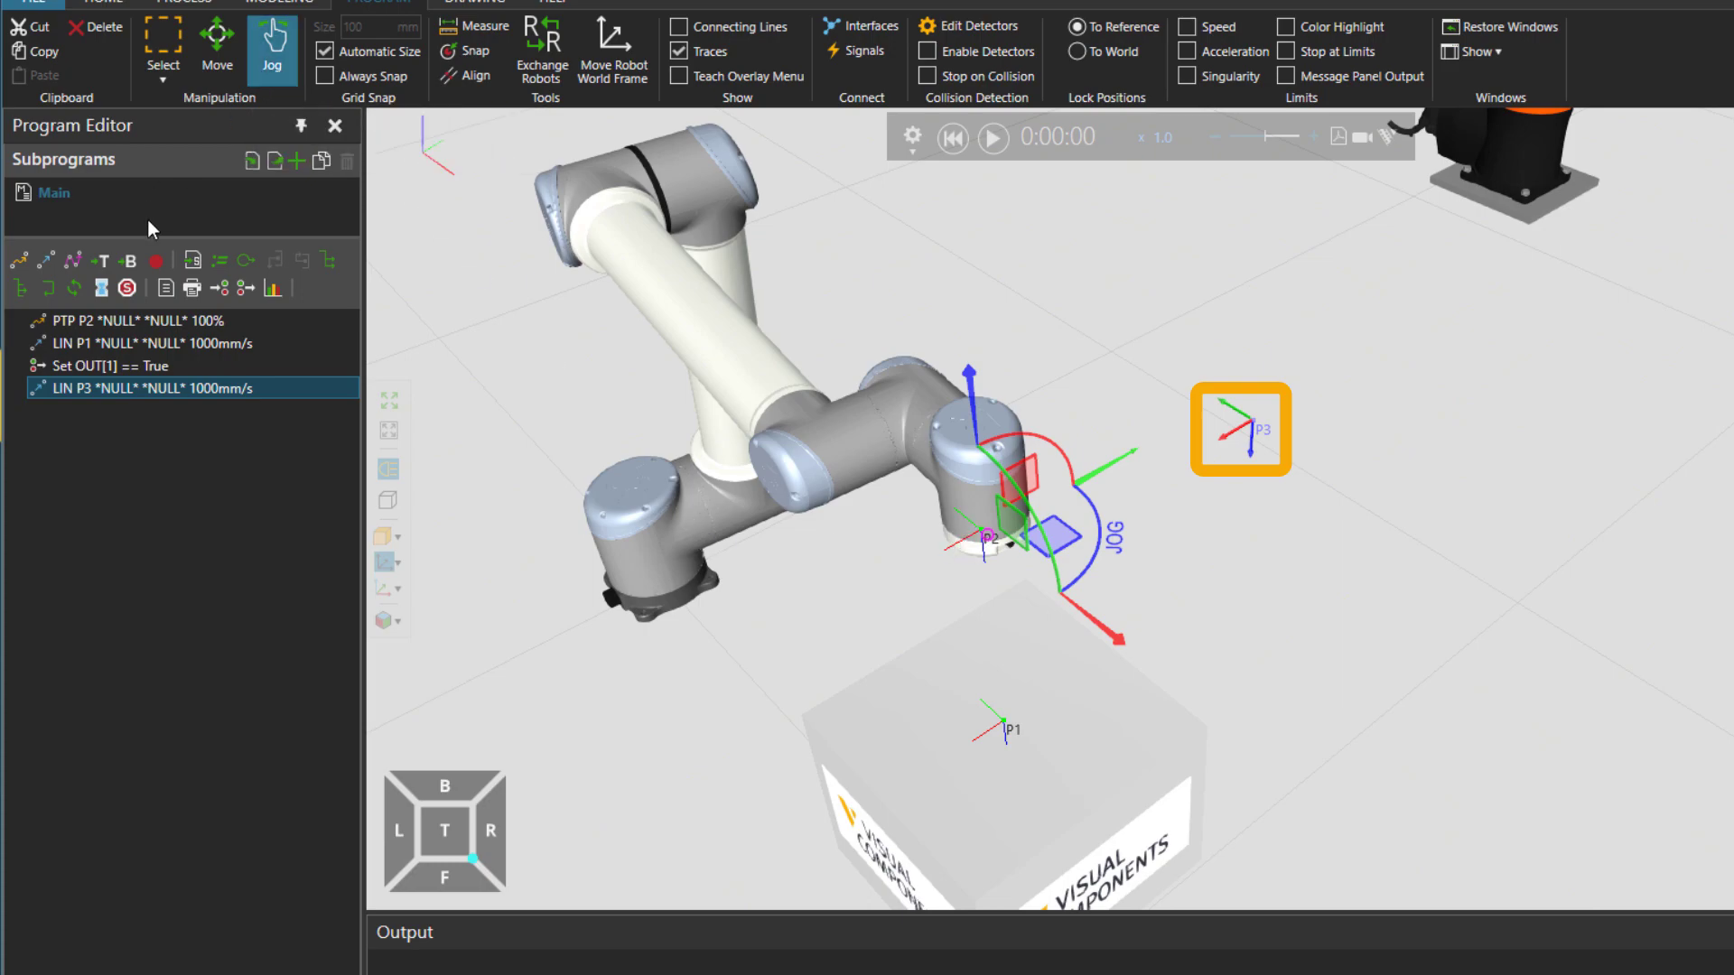
pyautogui.click(155, 260)
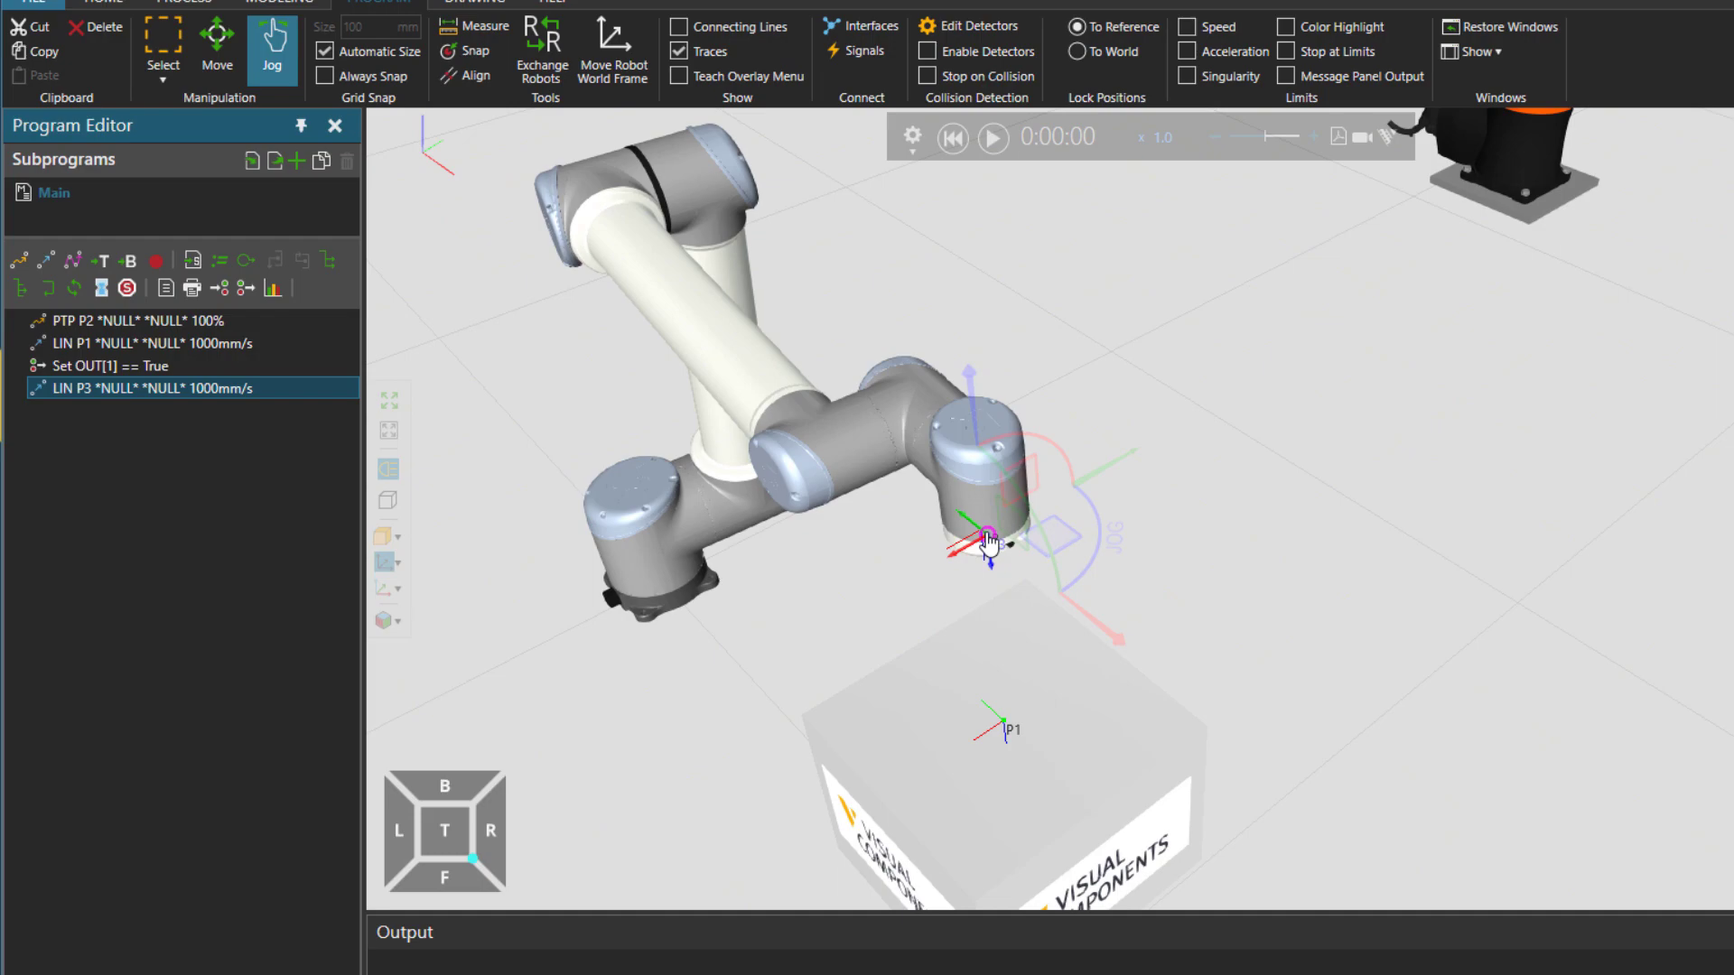
# Reset and replay the program, orbiting to watch the UR10 reach the box
pyautogui.click(953, 139)
pyautogui.click(992, 137)
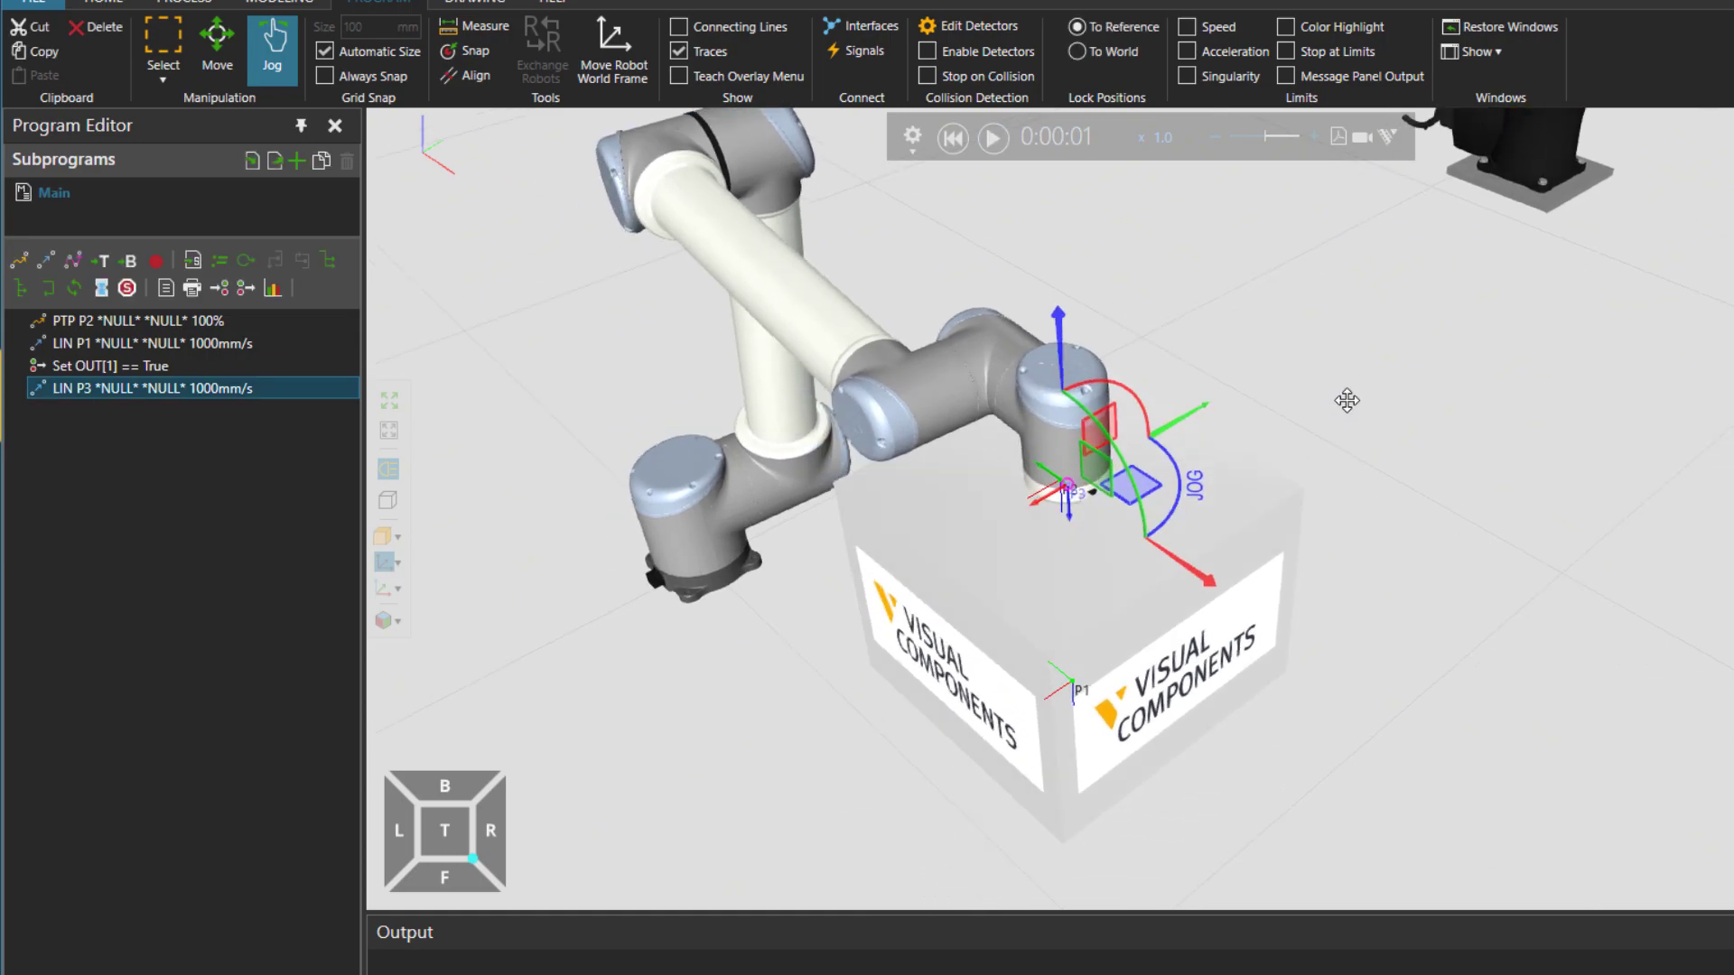
pyautogui.moveTo(1327, 429); pyautogui.dragTo(1477, 474, button='right')
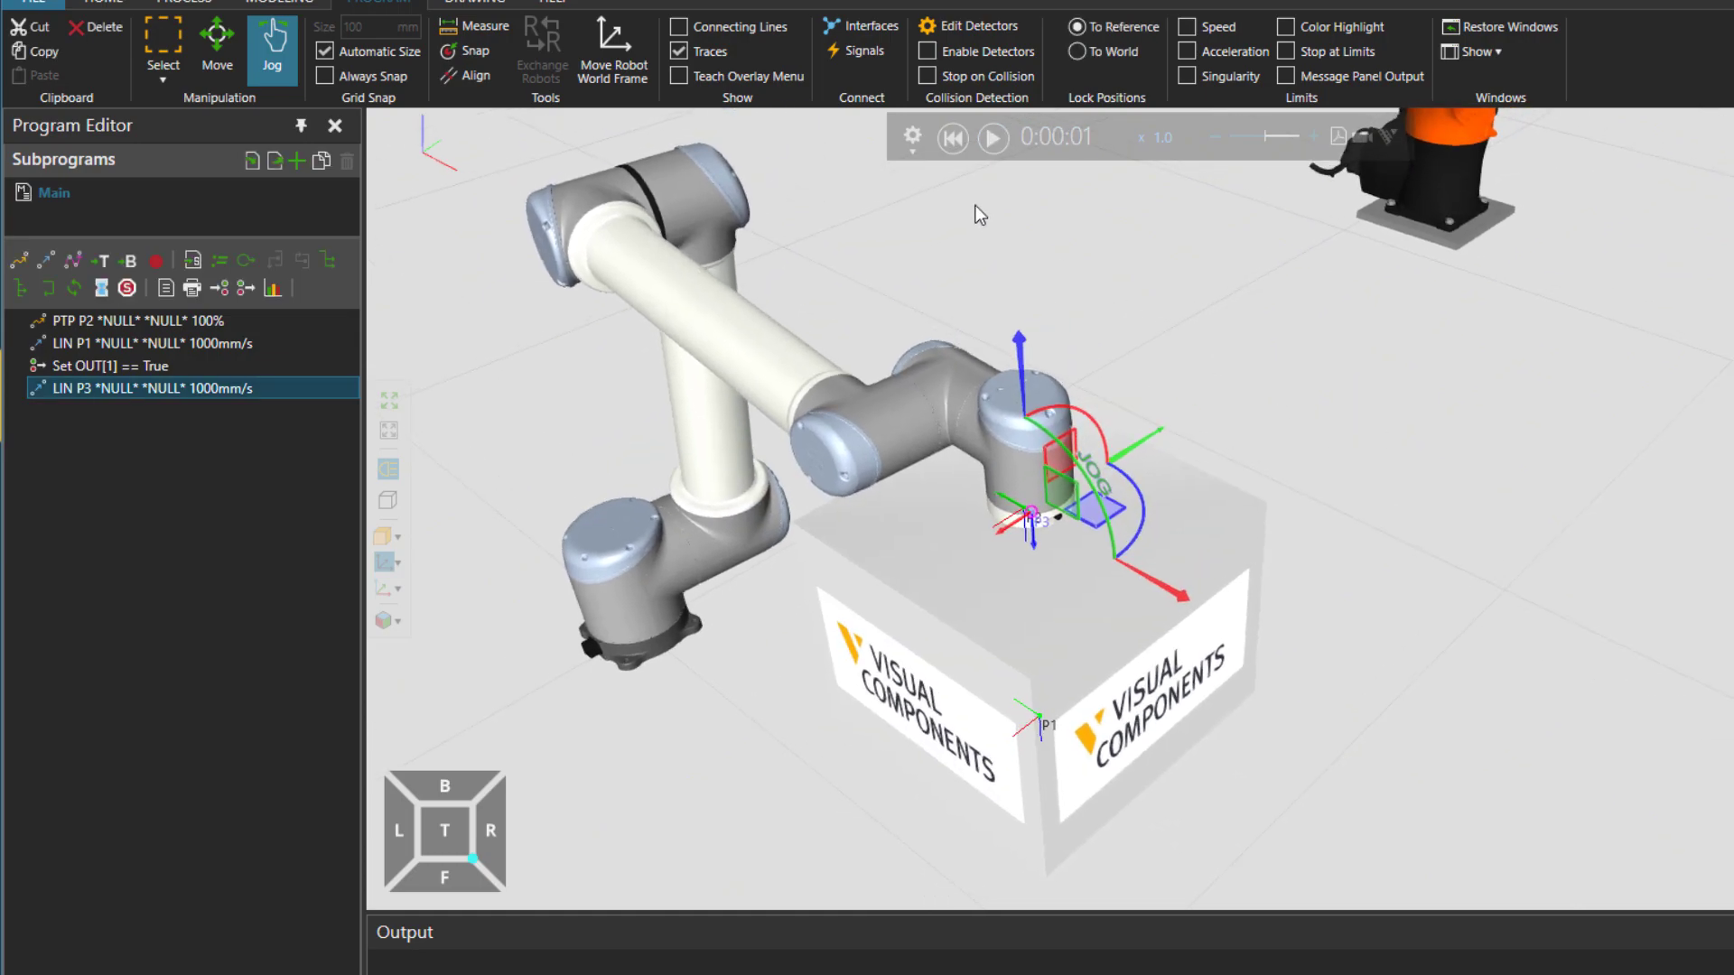
# Rewind the simulation to 0:00:00 and zoom out to show both robots and the box
pyautogui.click(952, 138)
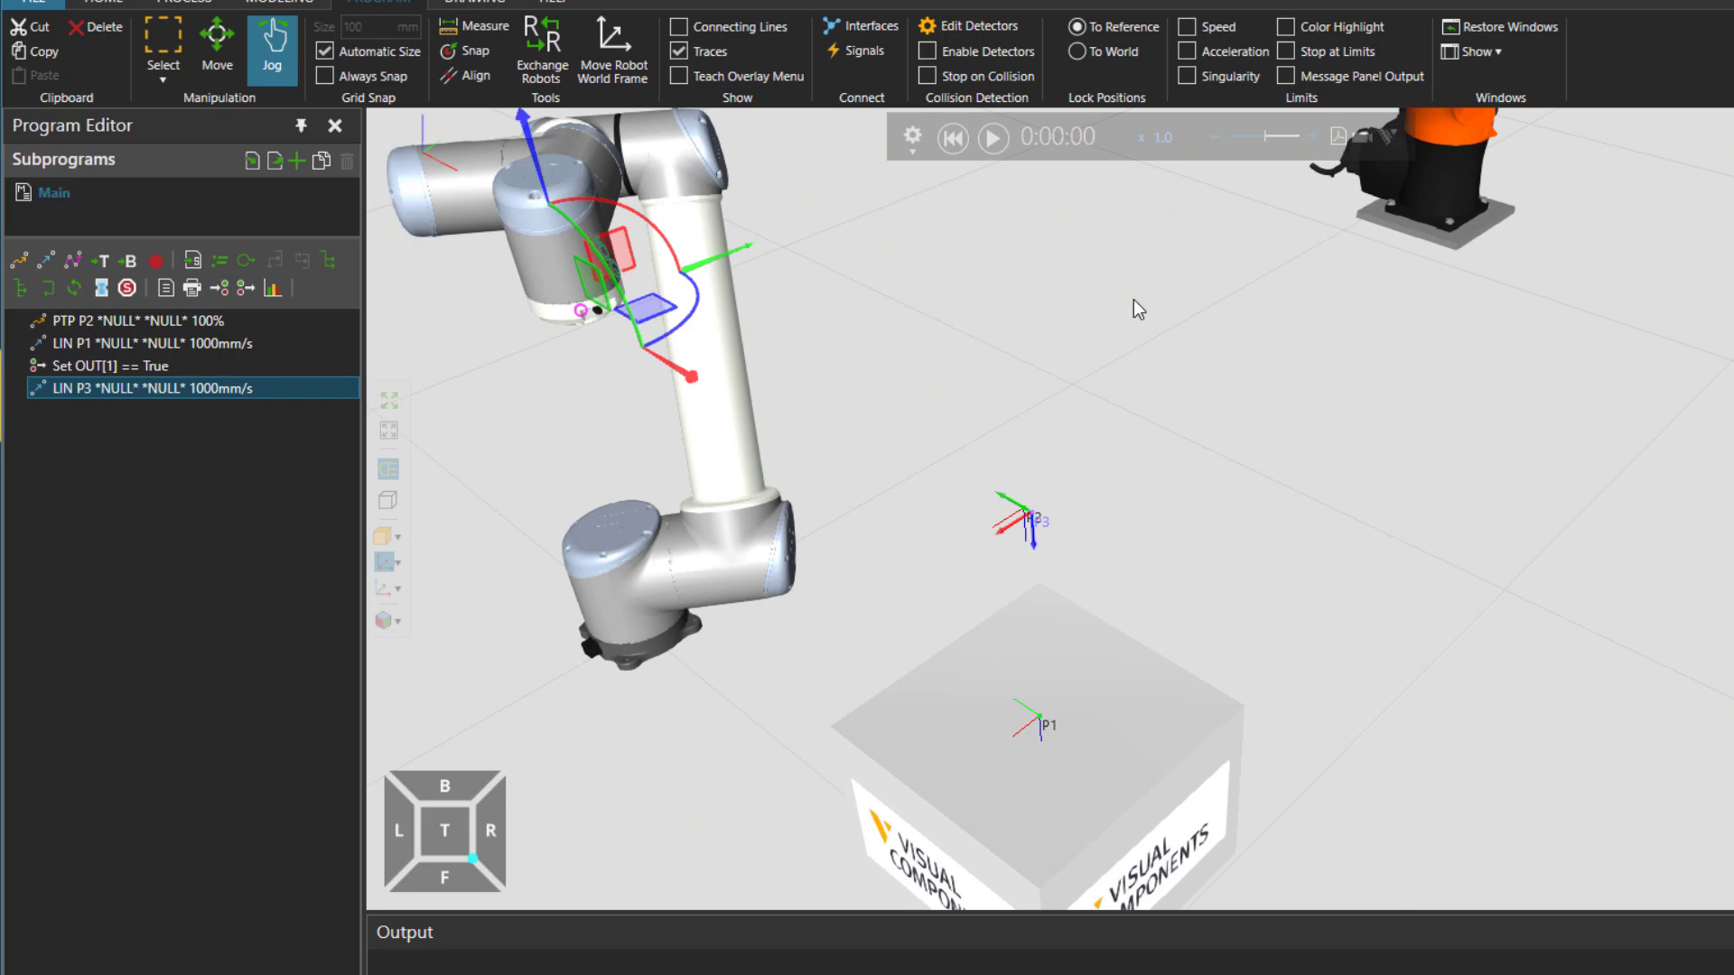
pyautogui.scroll(-3, 1175, 305)
pyautogui.moveTo(1175, 305); pyautogui.dragTo(1009, 403, button='right')
pyautogui.scroll(-2, 1009, 403)
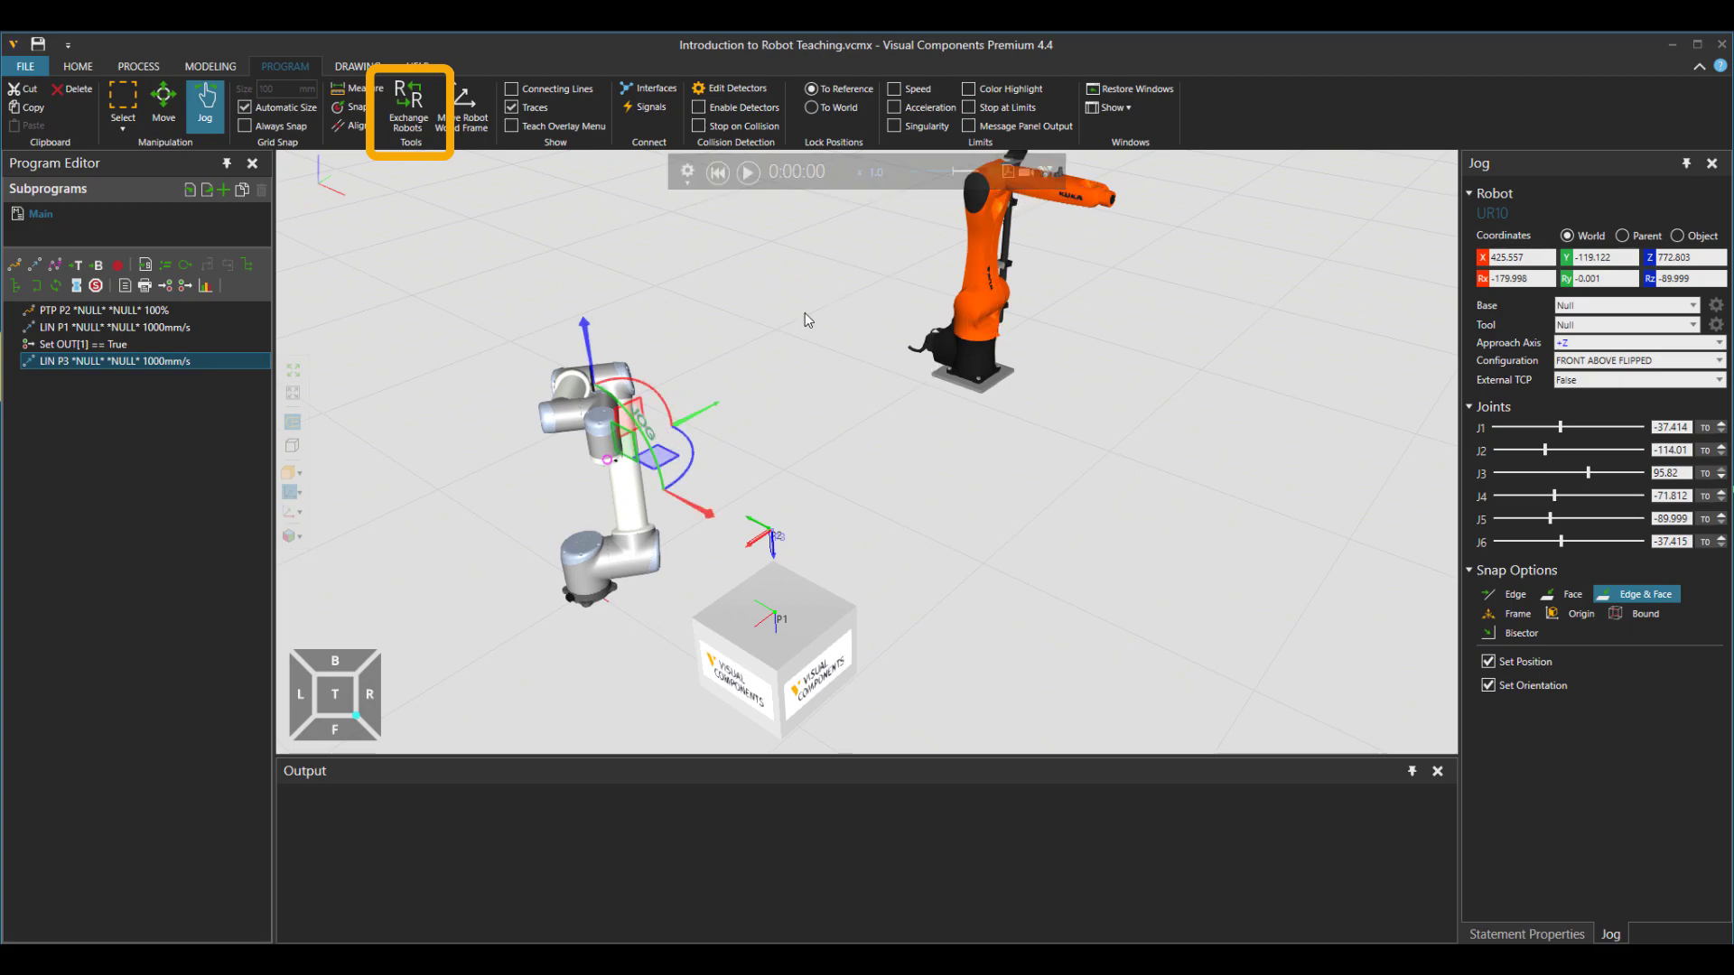
pyautogui.moveTo(806, 318); pyautogui.dragTo(756, 394, button='right')
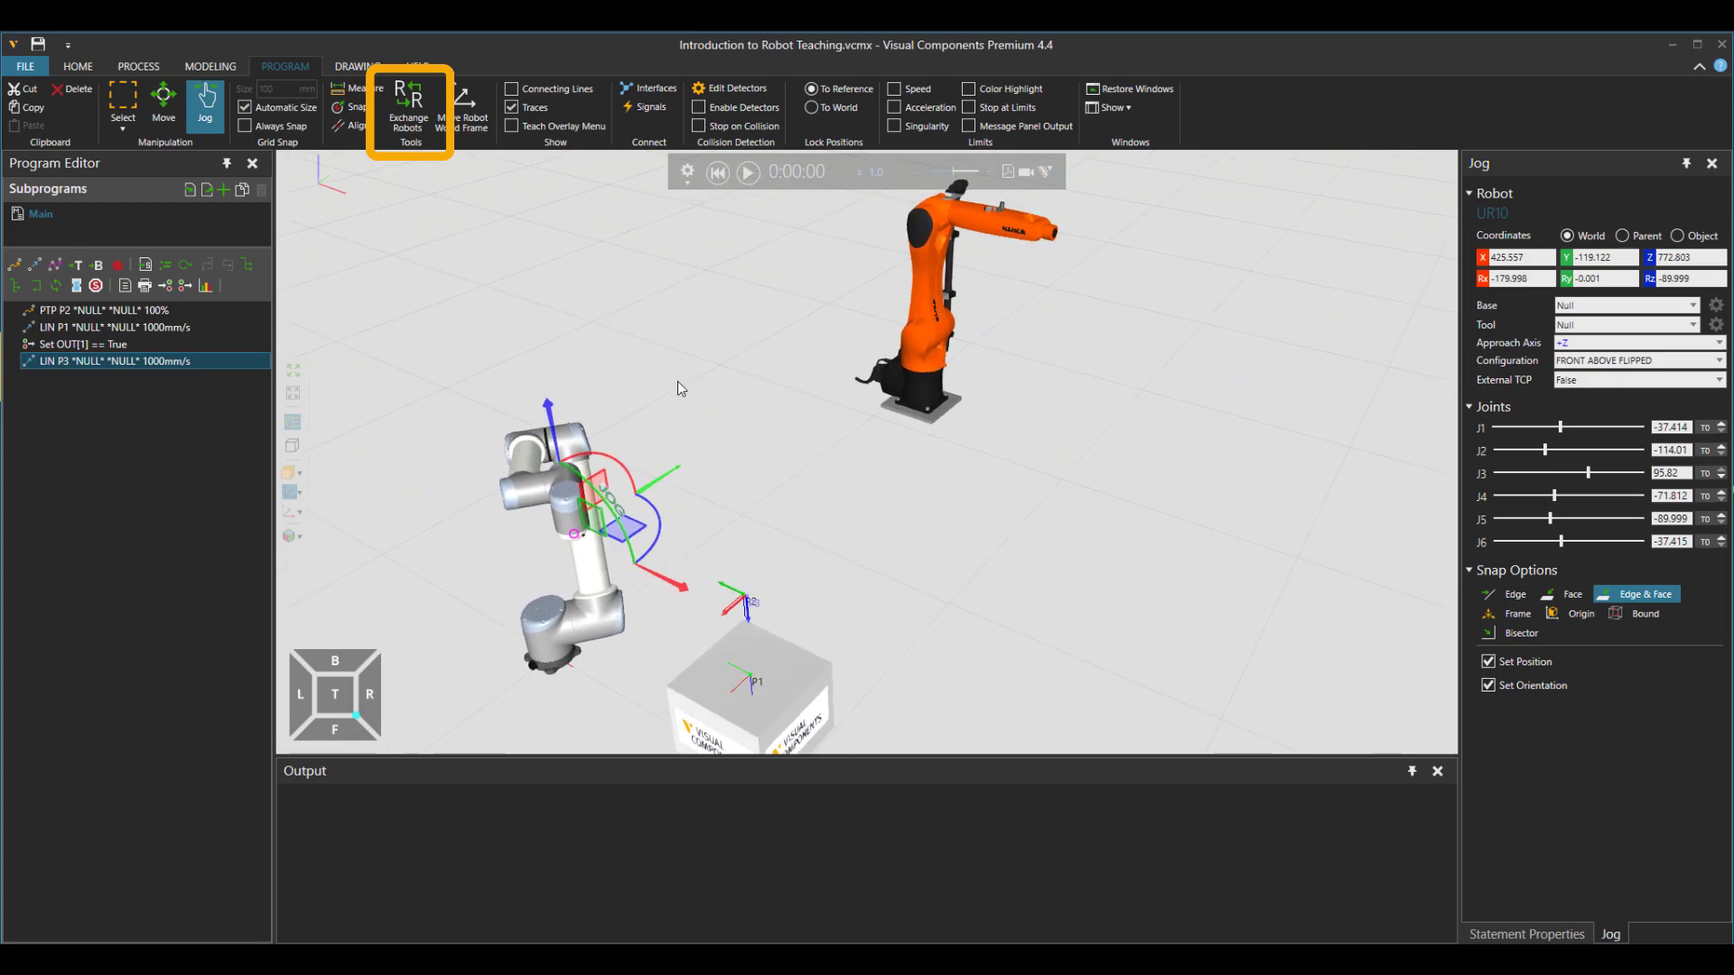
# Exchange the UR robot for the KUKA robot, including bases, and play its program
pyautogui.click(408, 104)
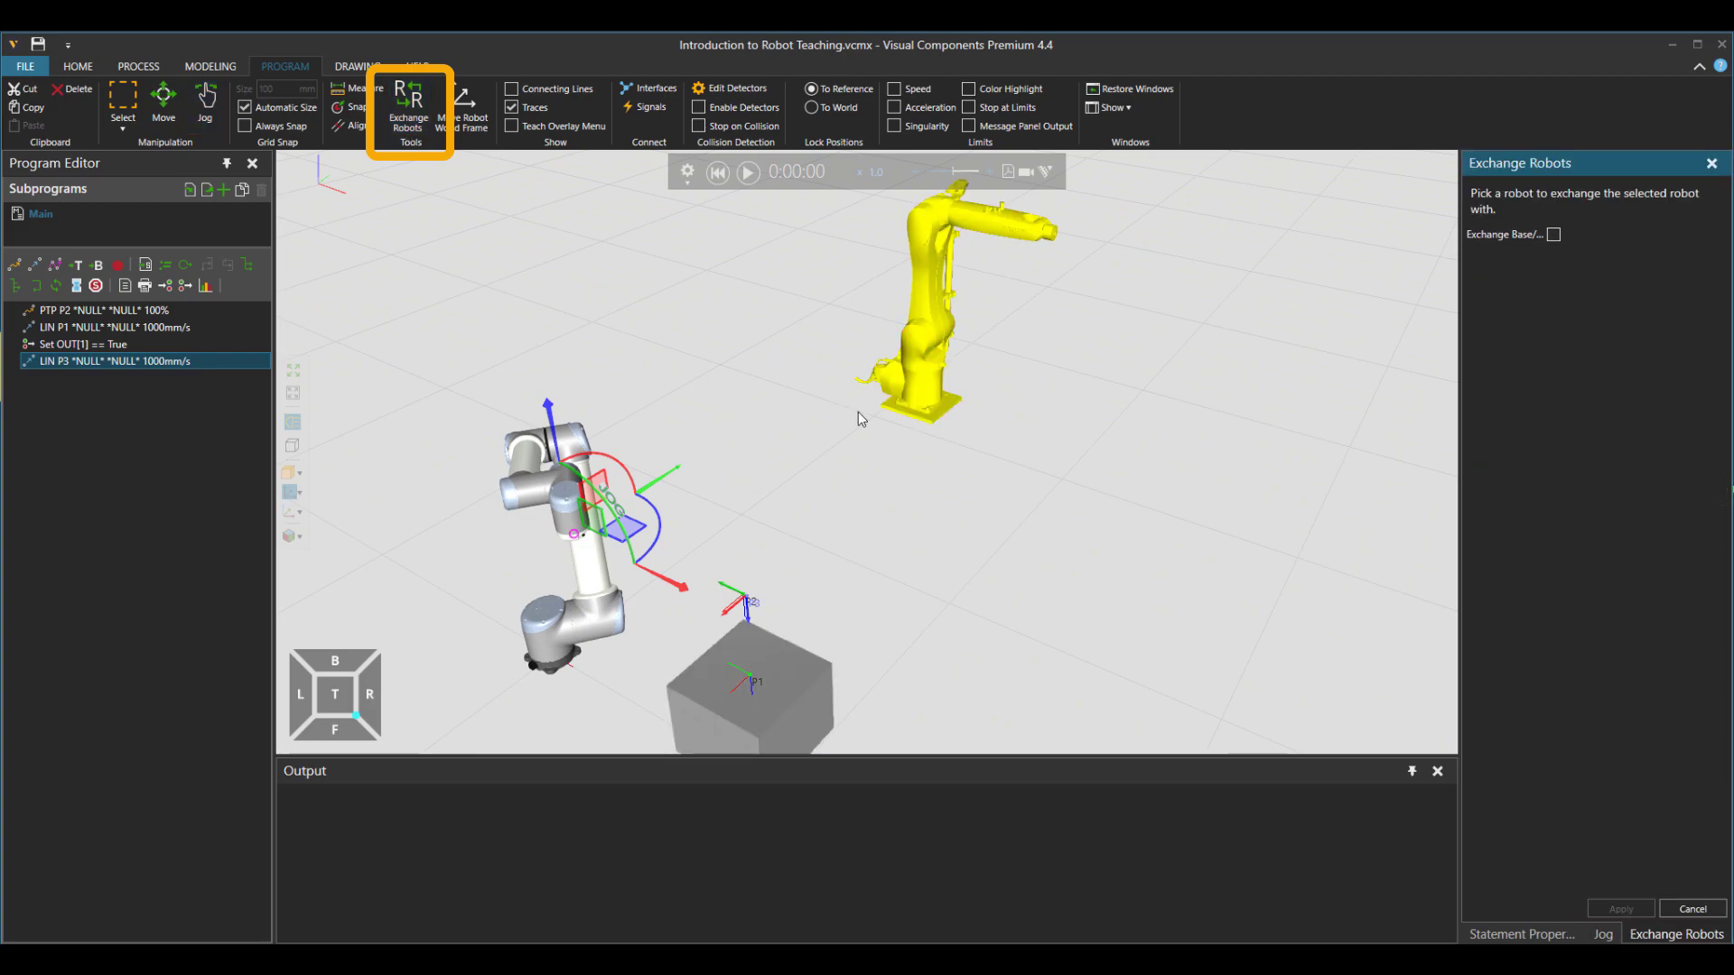
pyautogui.click(927, 311)
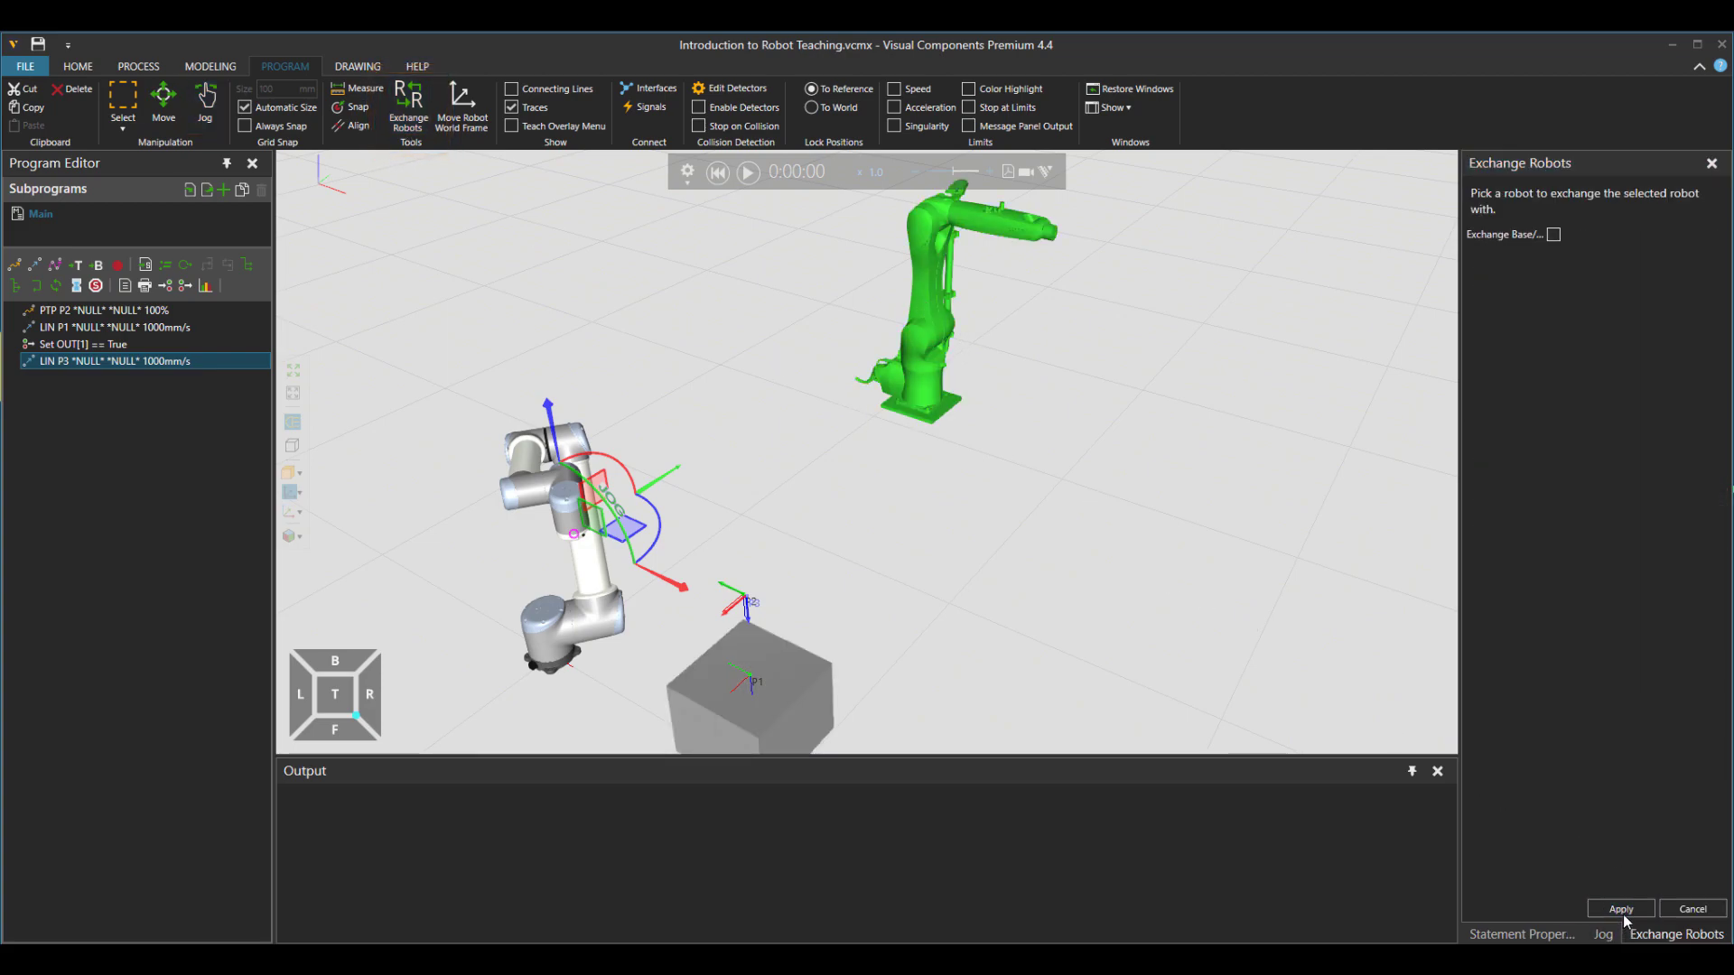
pyautogui.click(1553, 235)
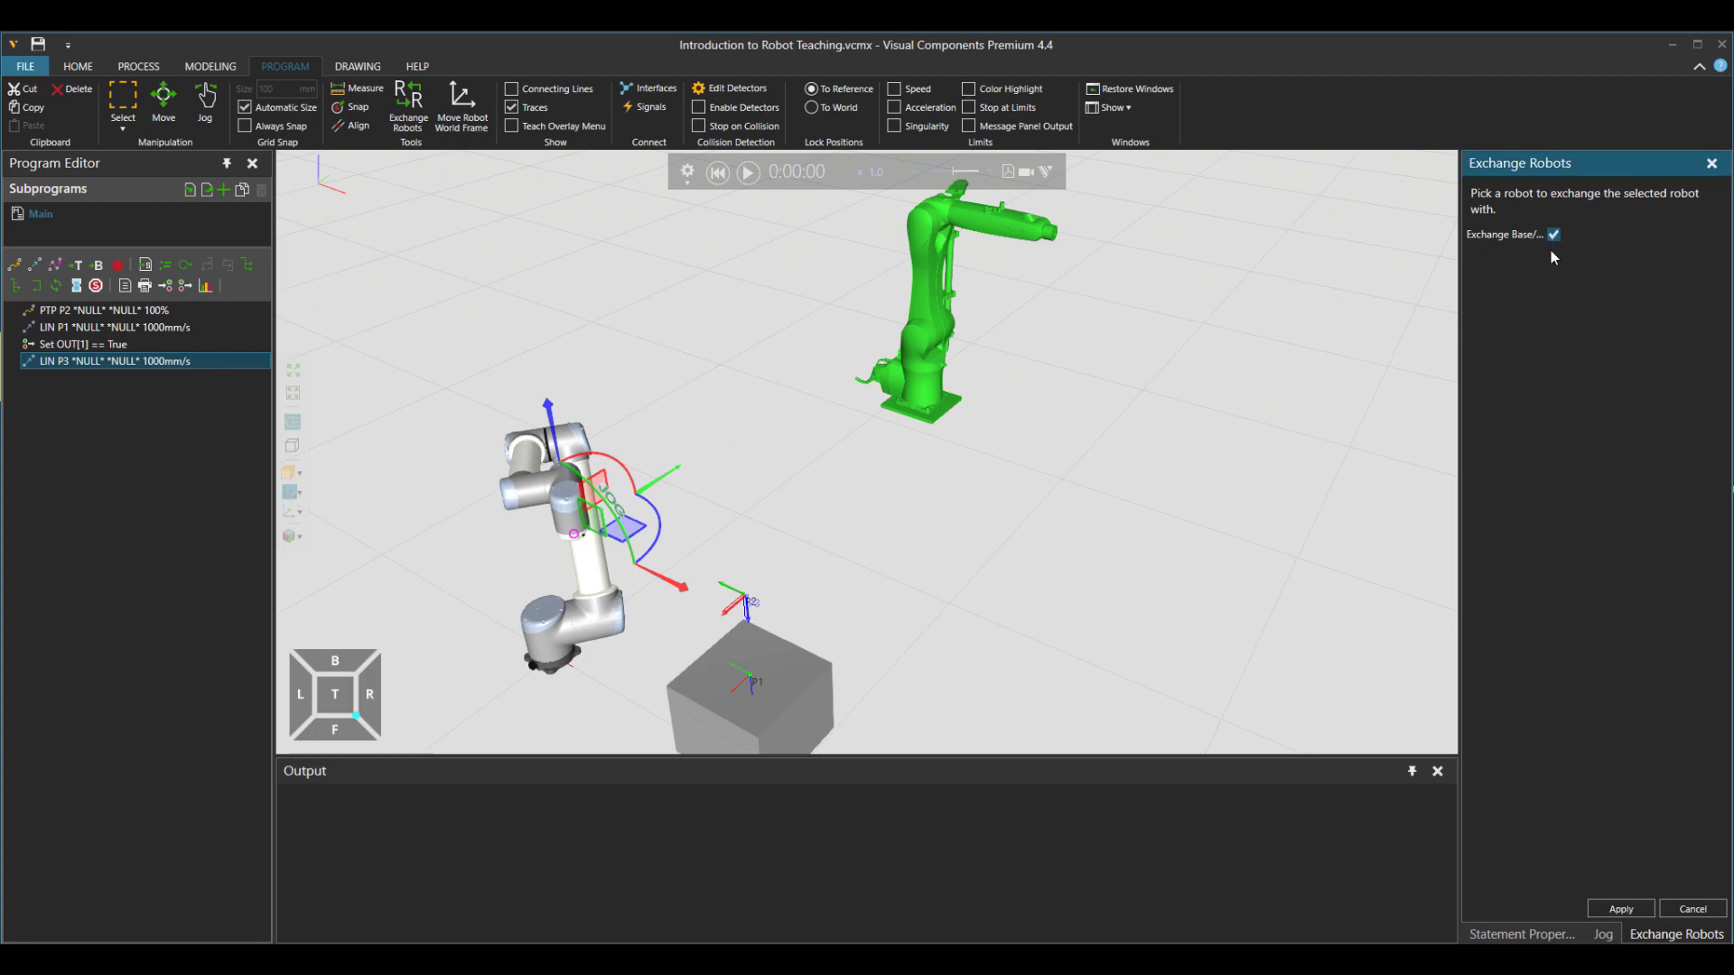
pyautogui.click(1626, 908)
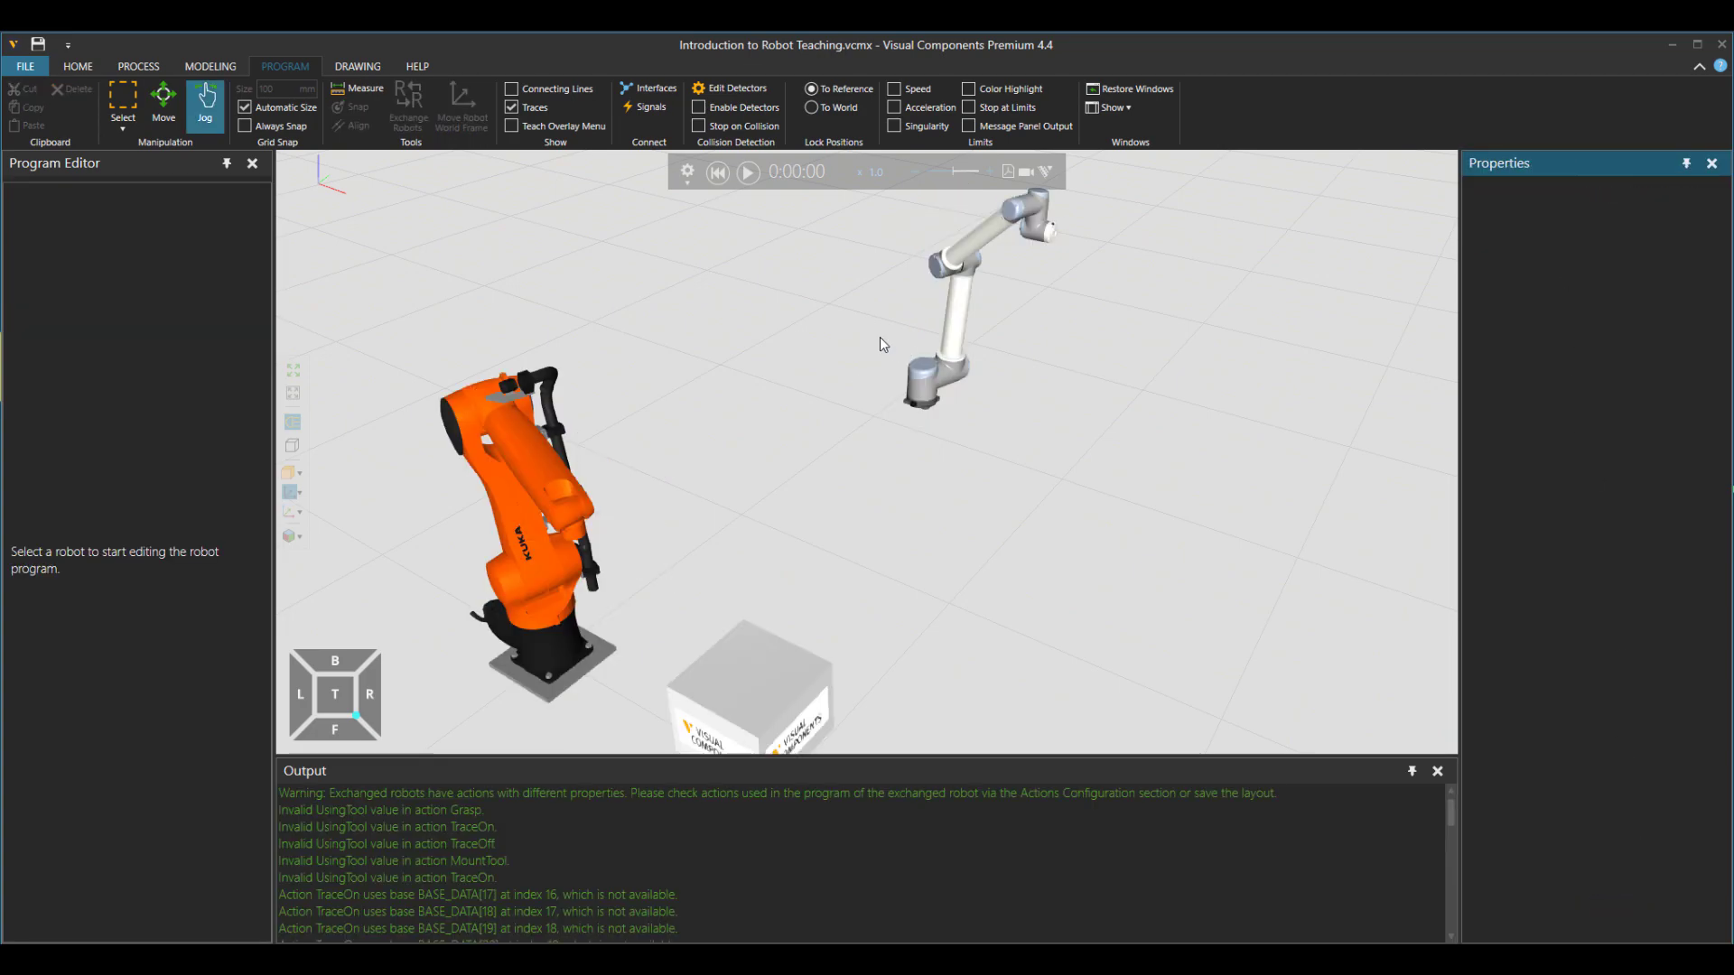
pyautogui.click(748, 172)
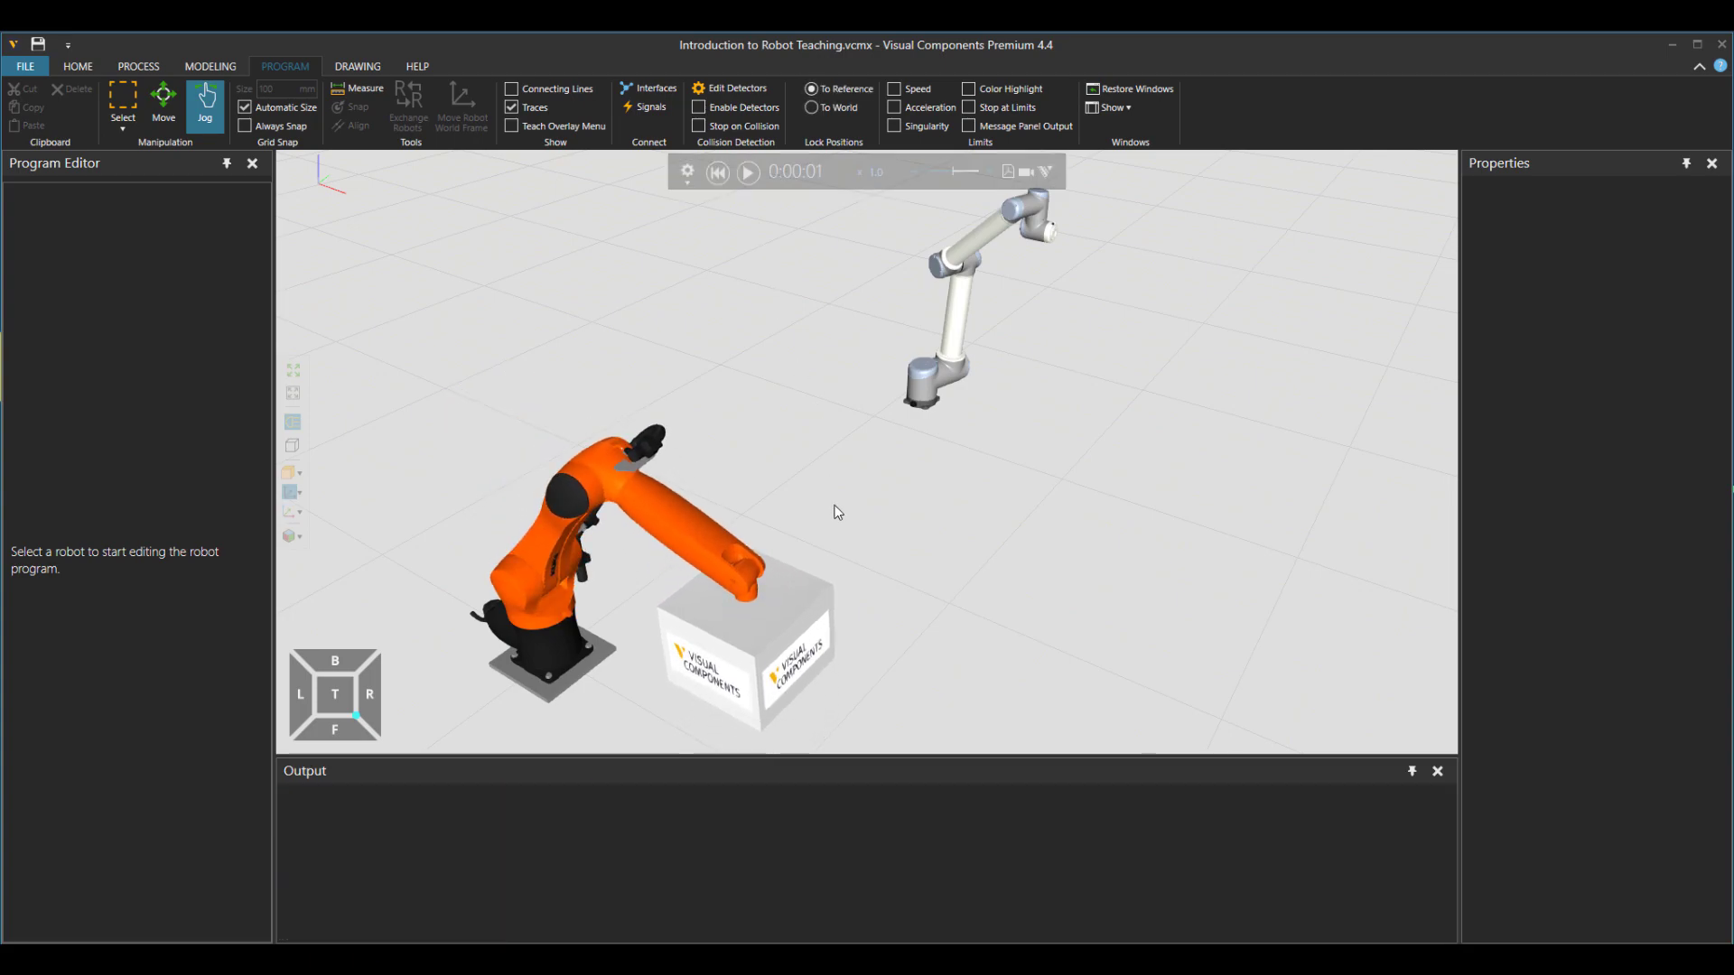
pyautogui.moveTo(836, 507); pyautogui.dragTo(730, 511, button='right')
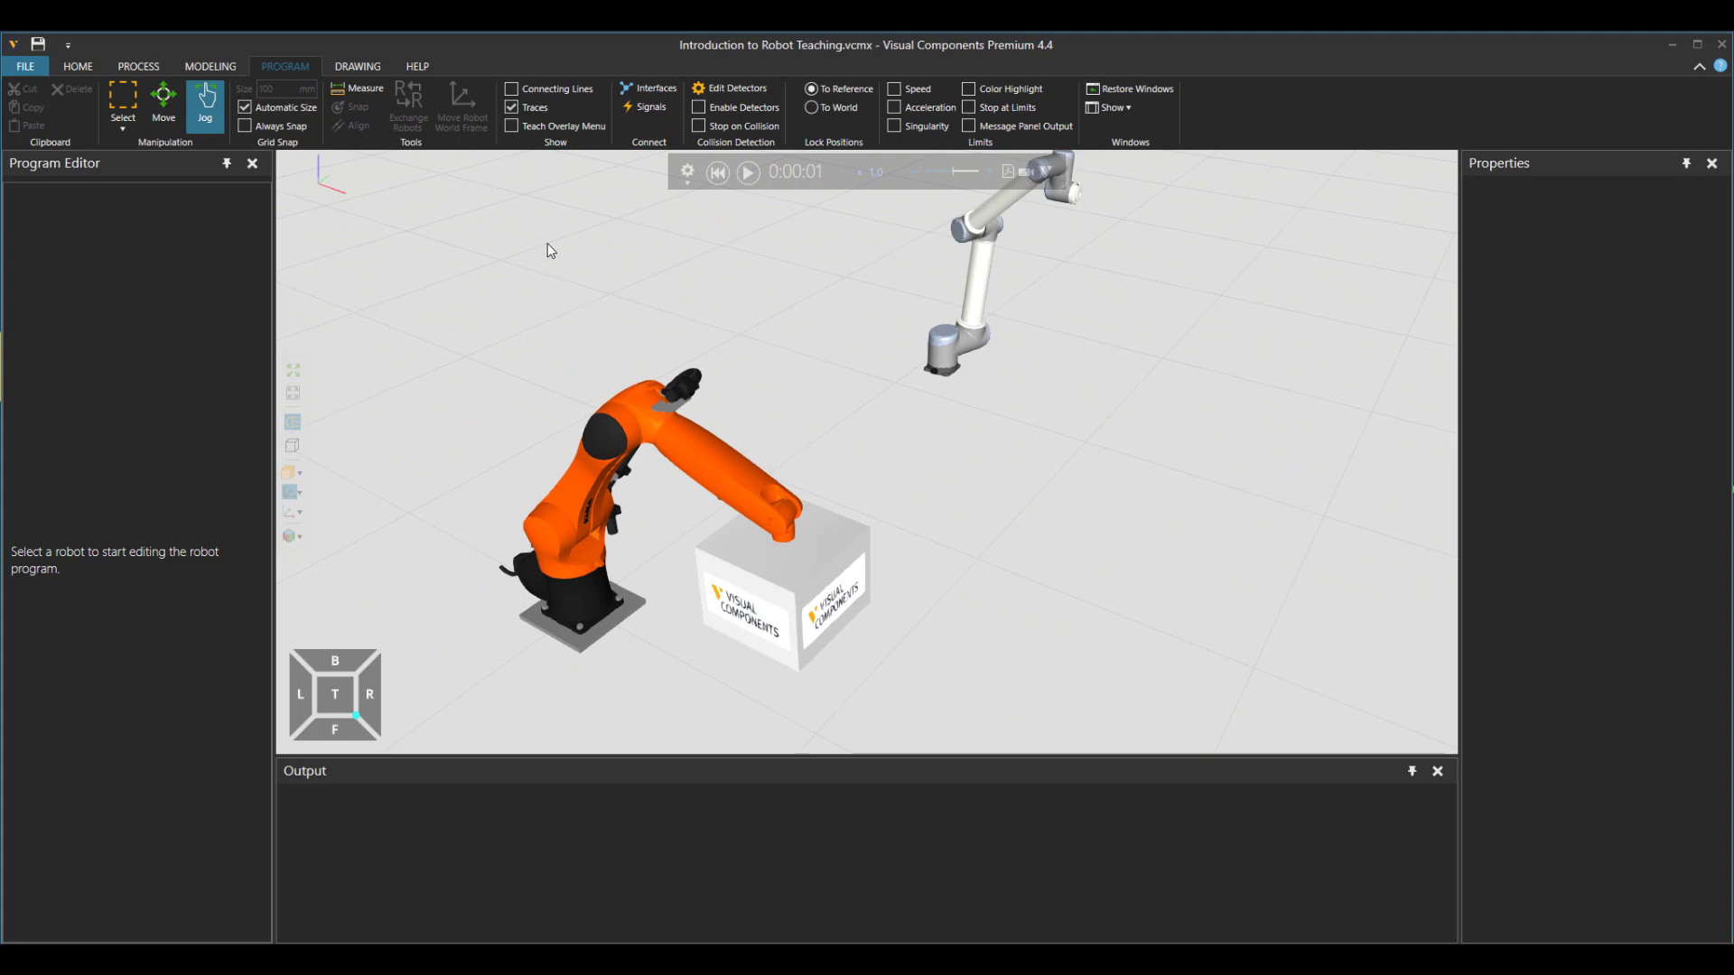
# Reset the simulation to its start
pyautogui.click(718, 172)
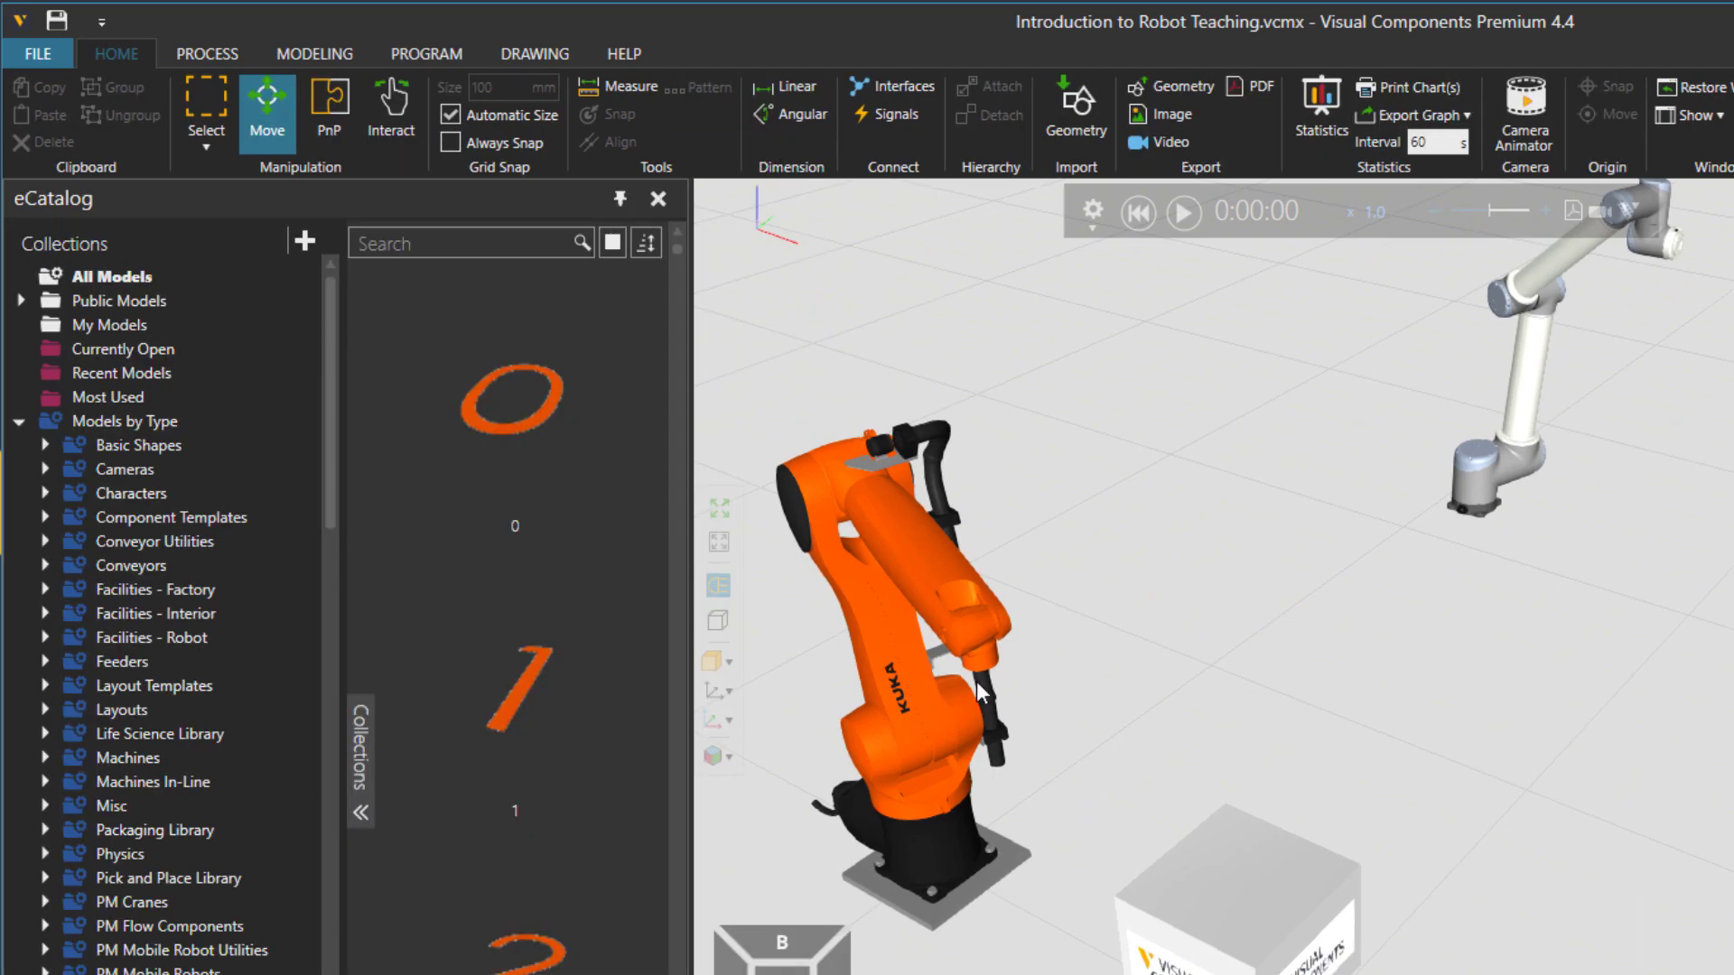
pyautogui.scroll(5, 971, 654)
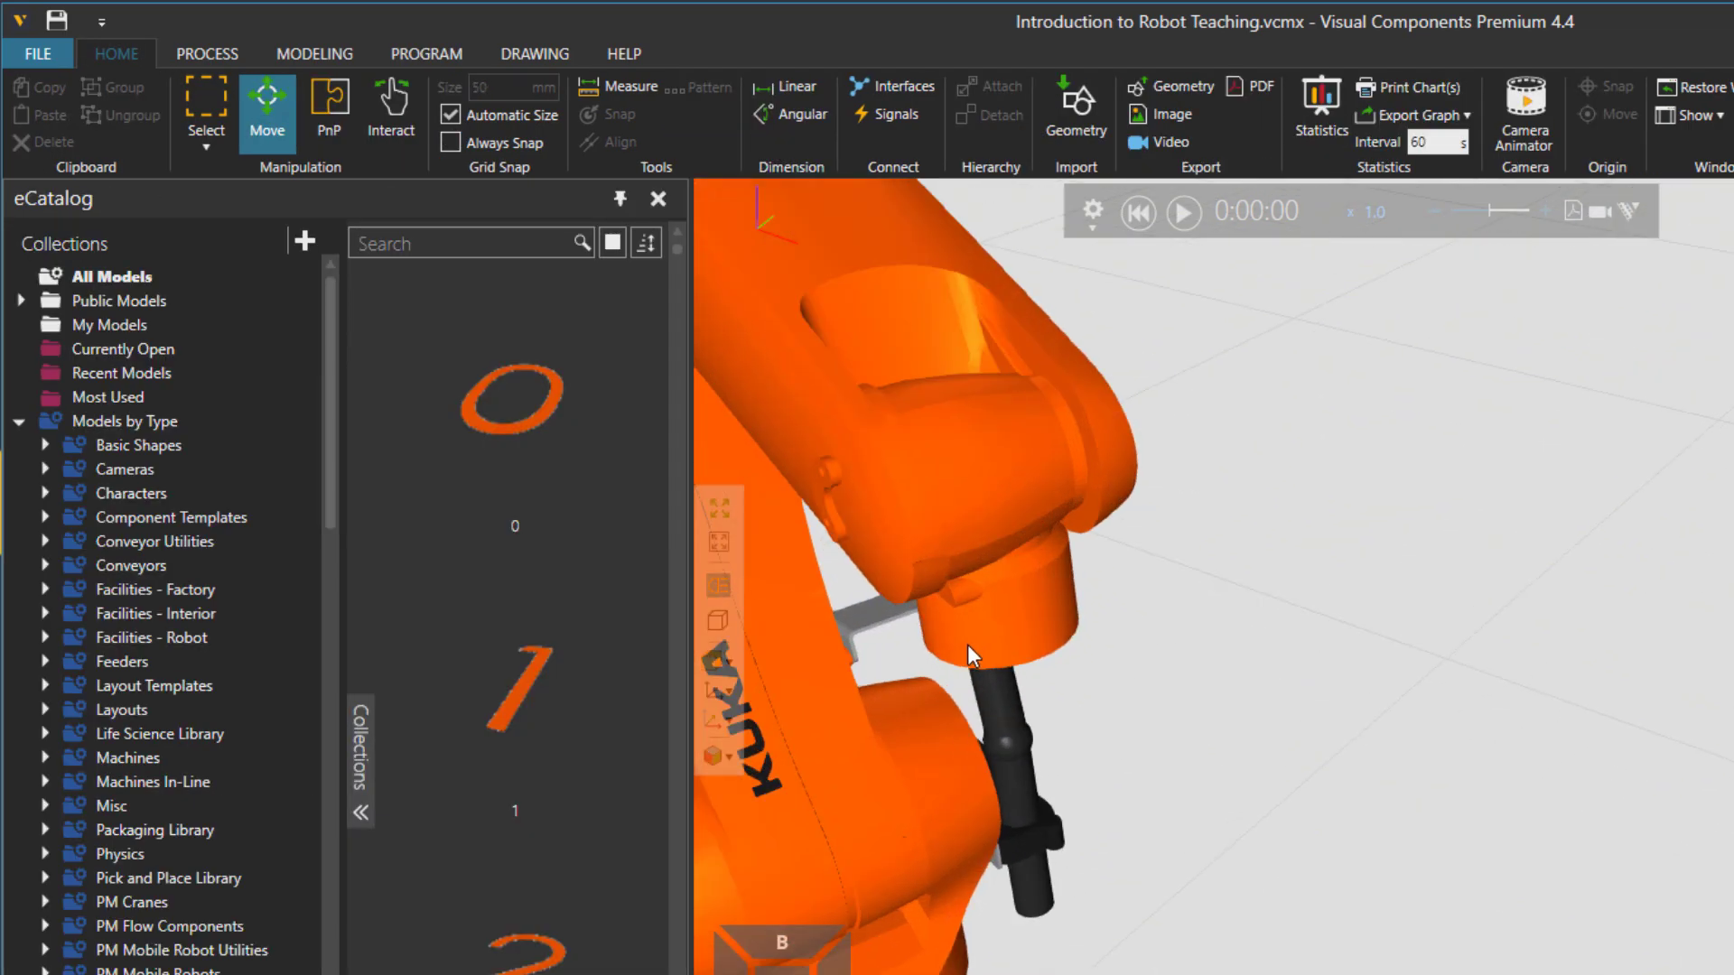
pyautogui.scroll(-3, 975, 632)
pyautogui.scroll(4, 1011, 541)
pyautogui.scroll(-4, 996, 628)
pyautogui.scroll(2, 998, 651)
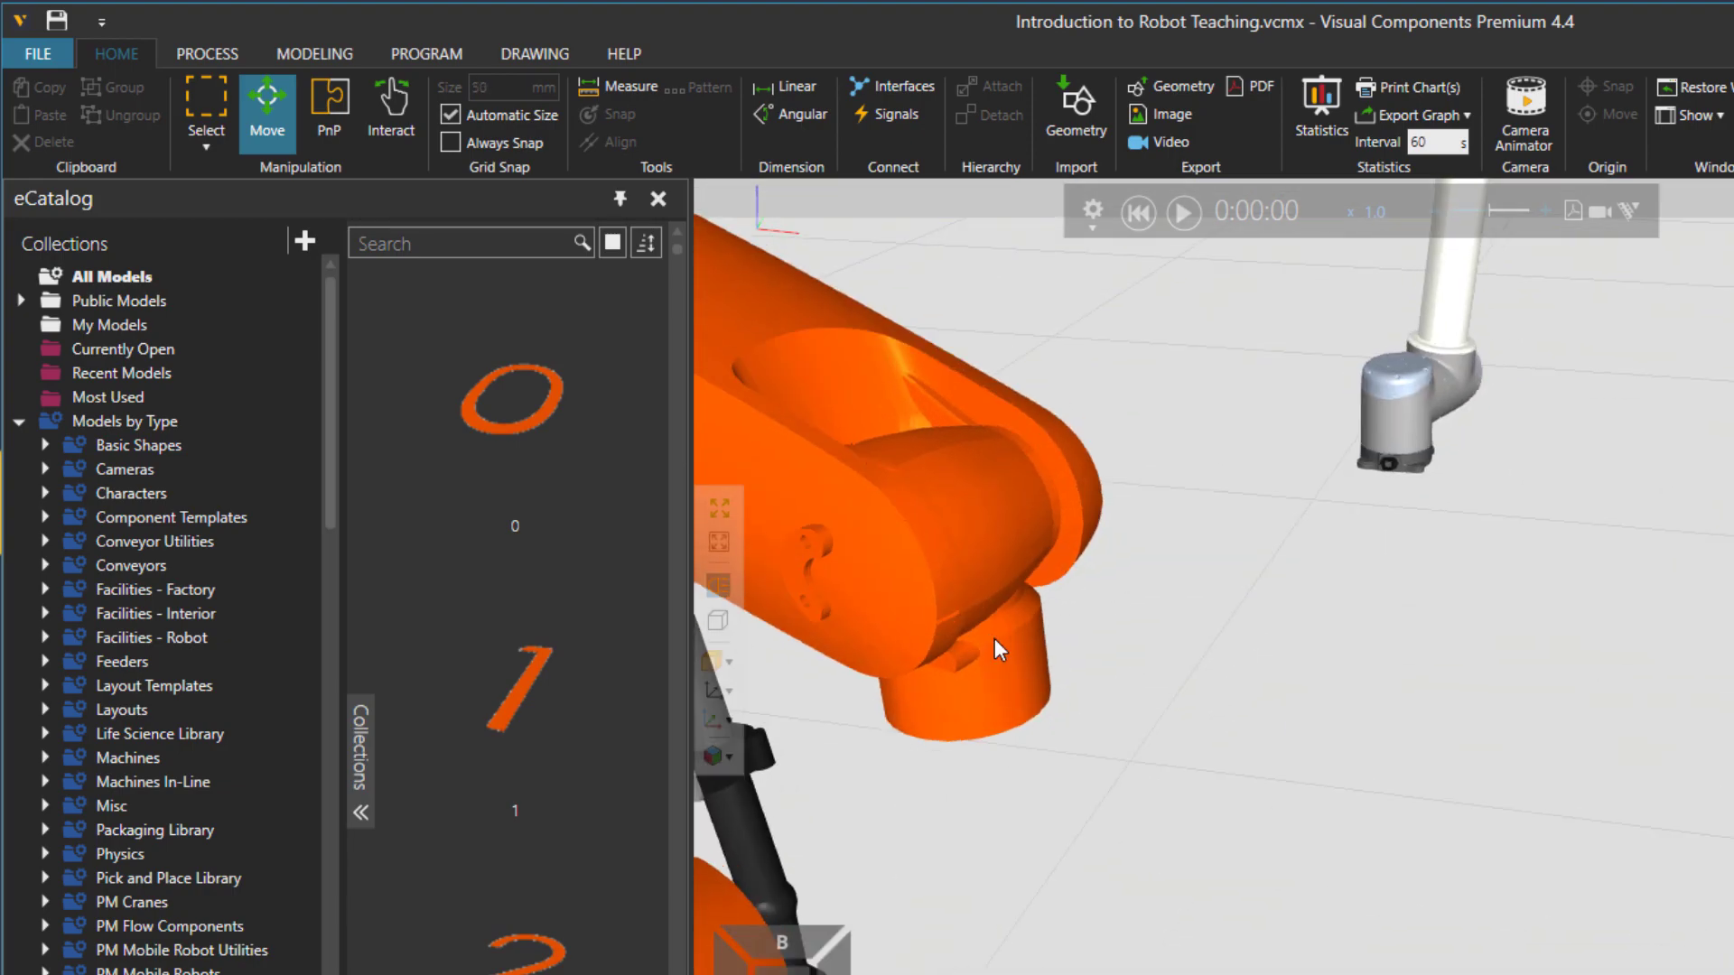
pyautogui.scroll(-5, 998, 650)
pyautogui.scroll(2, 1053, 720)
pyautogui.scroll(-2, 1052, 720)
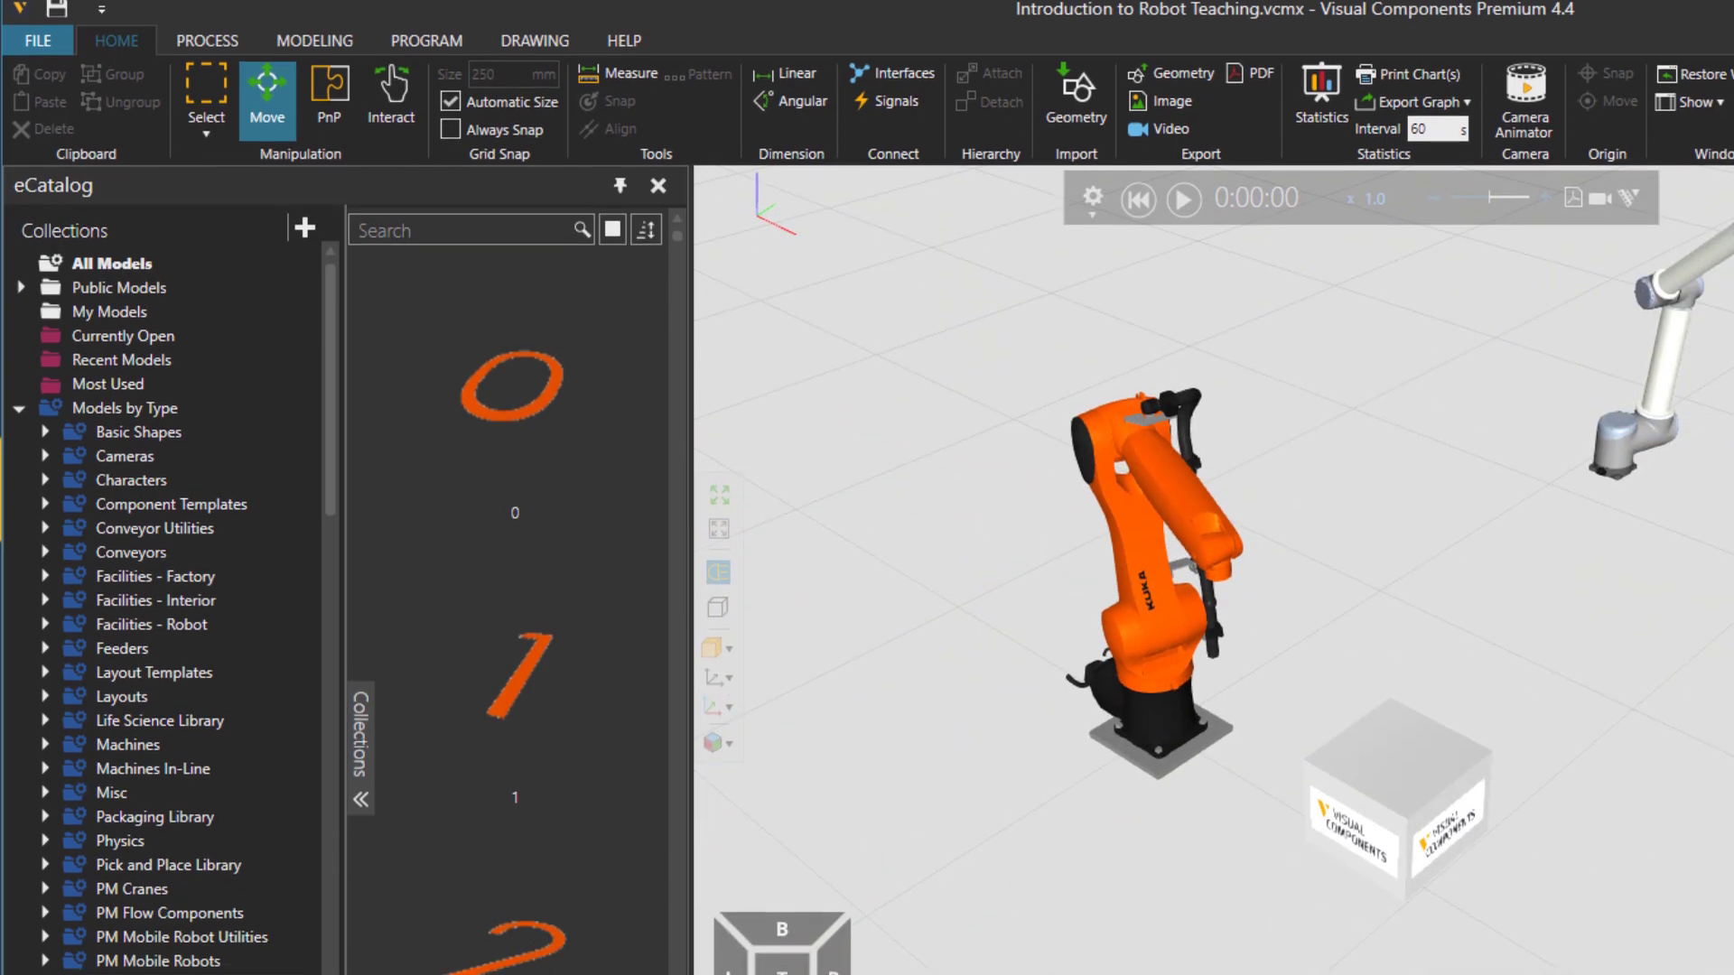
pyautogui.scroll(-3, 280, 909)
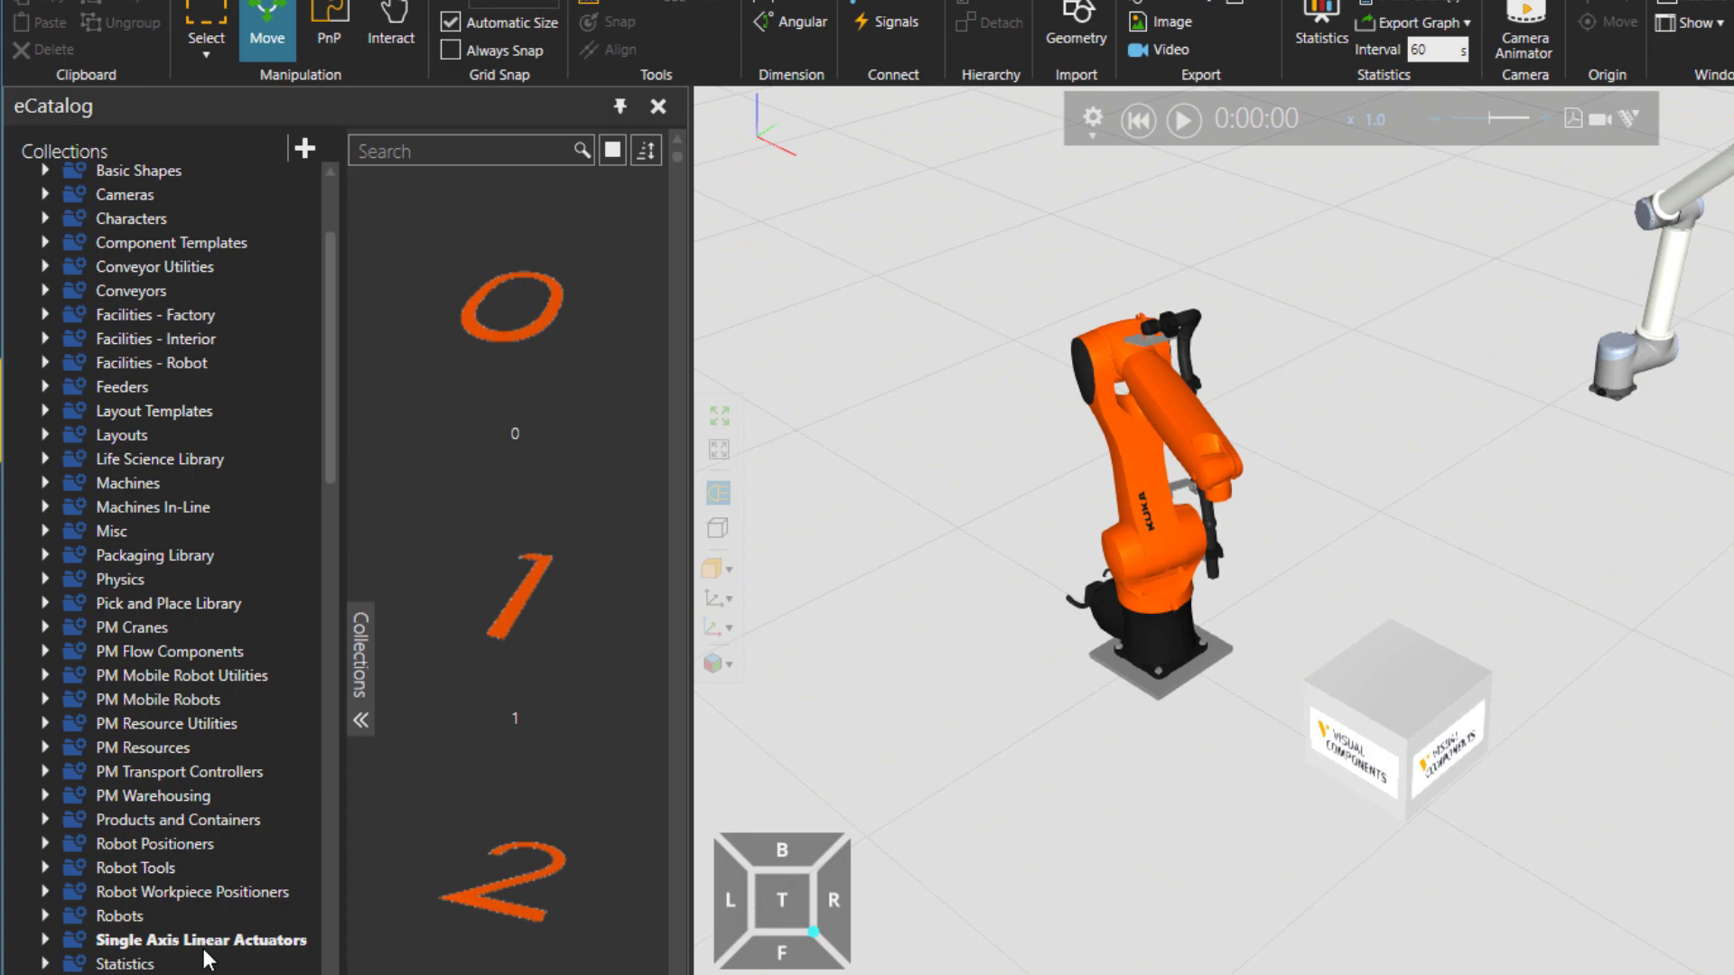
# Attach the Smart Suction Gripper from eCatalog Robot Tools to the KUKA flange
pyautogui.click(143, 868)
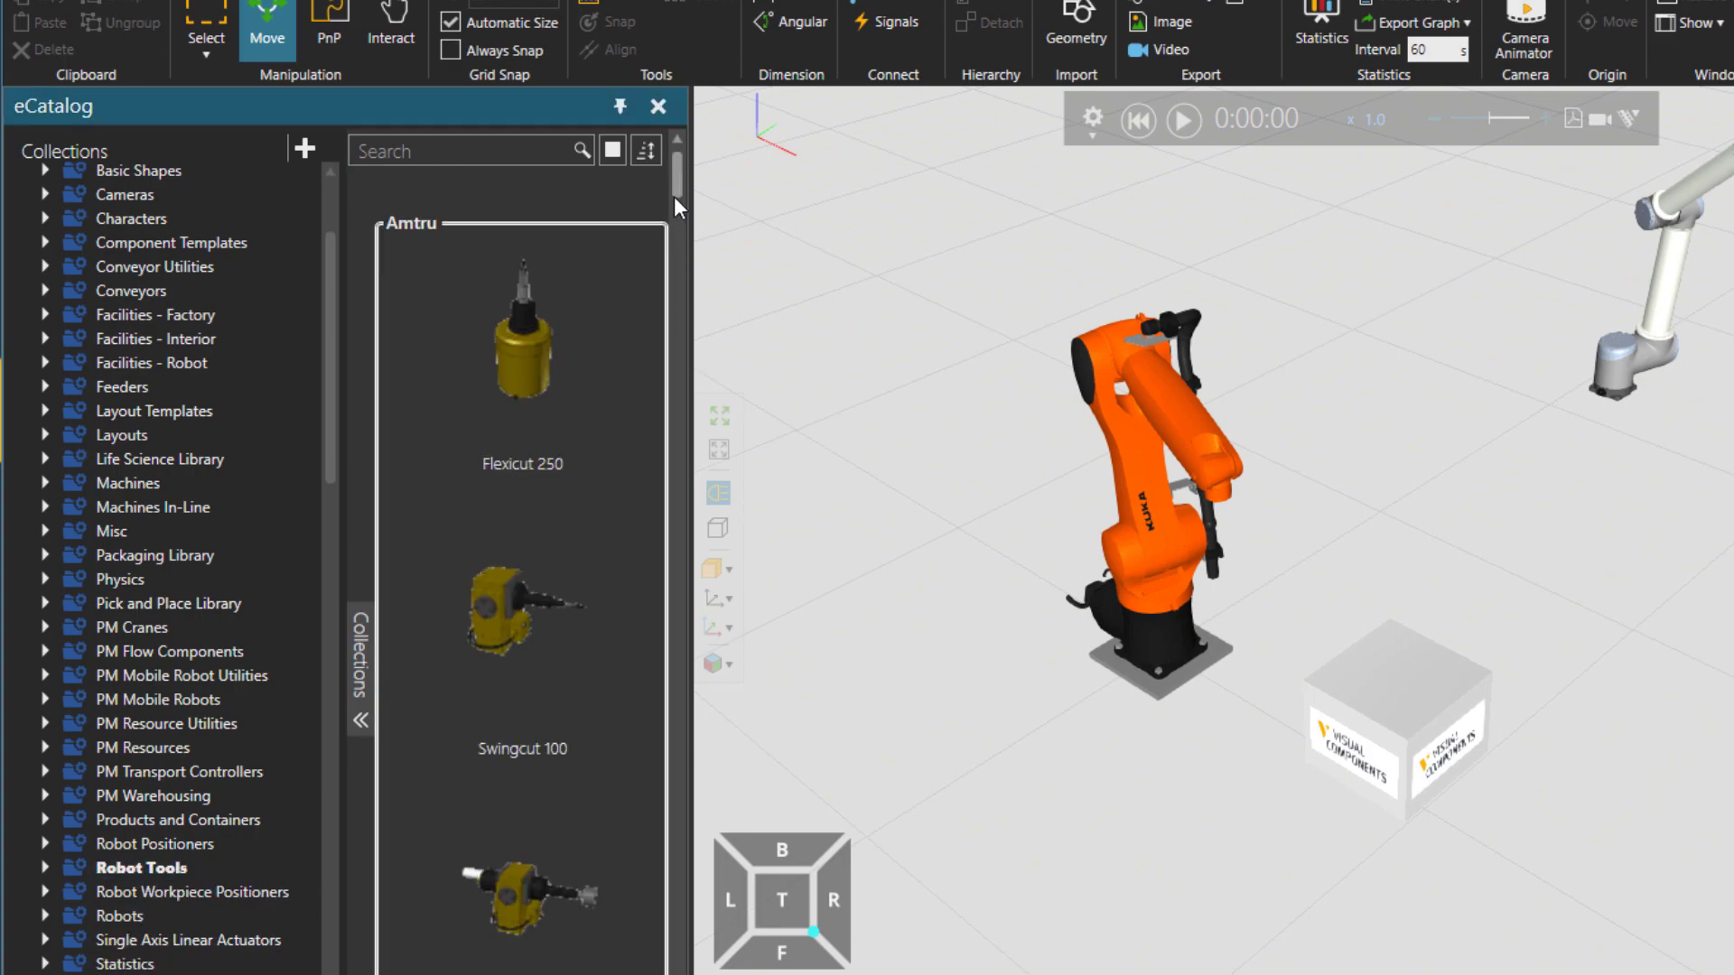
pyautogui.moveTo(673, 197); pyautogui.dragTo(603, 962)
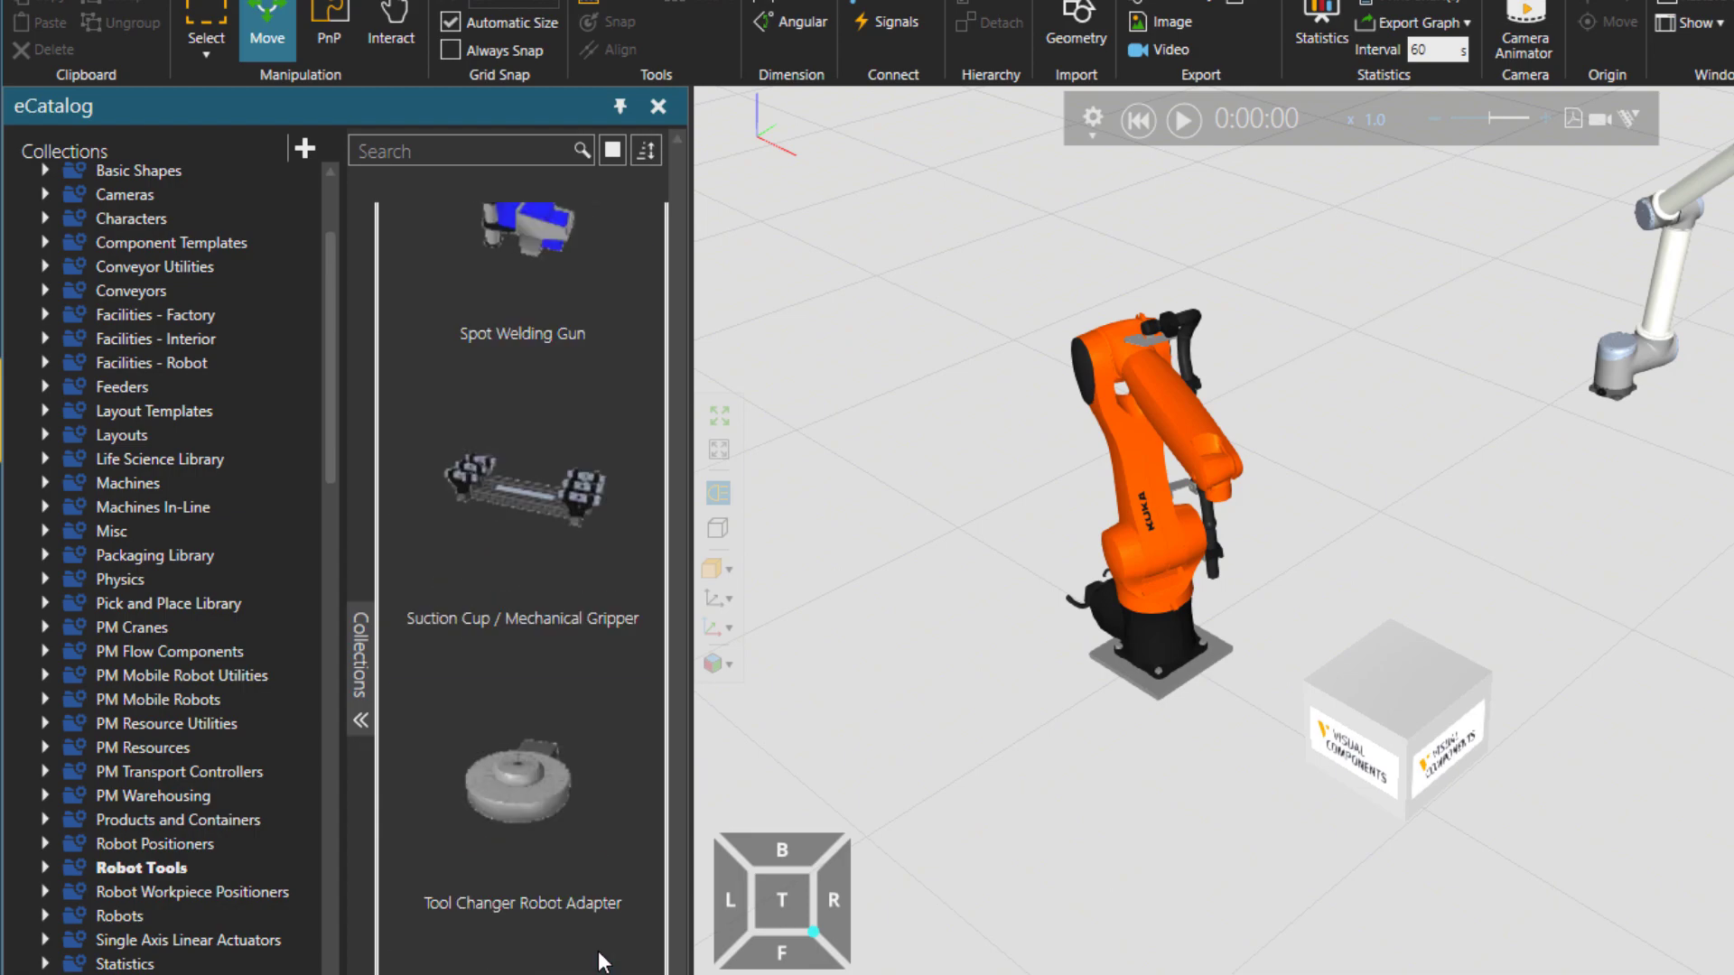
pyautogui.scroll(-3, 632, 787)
pyautogui.scroll(-3, 632, 788)
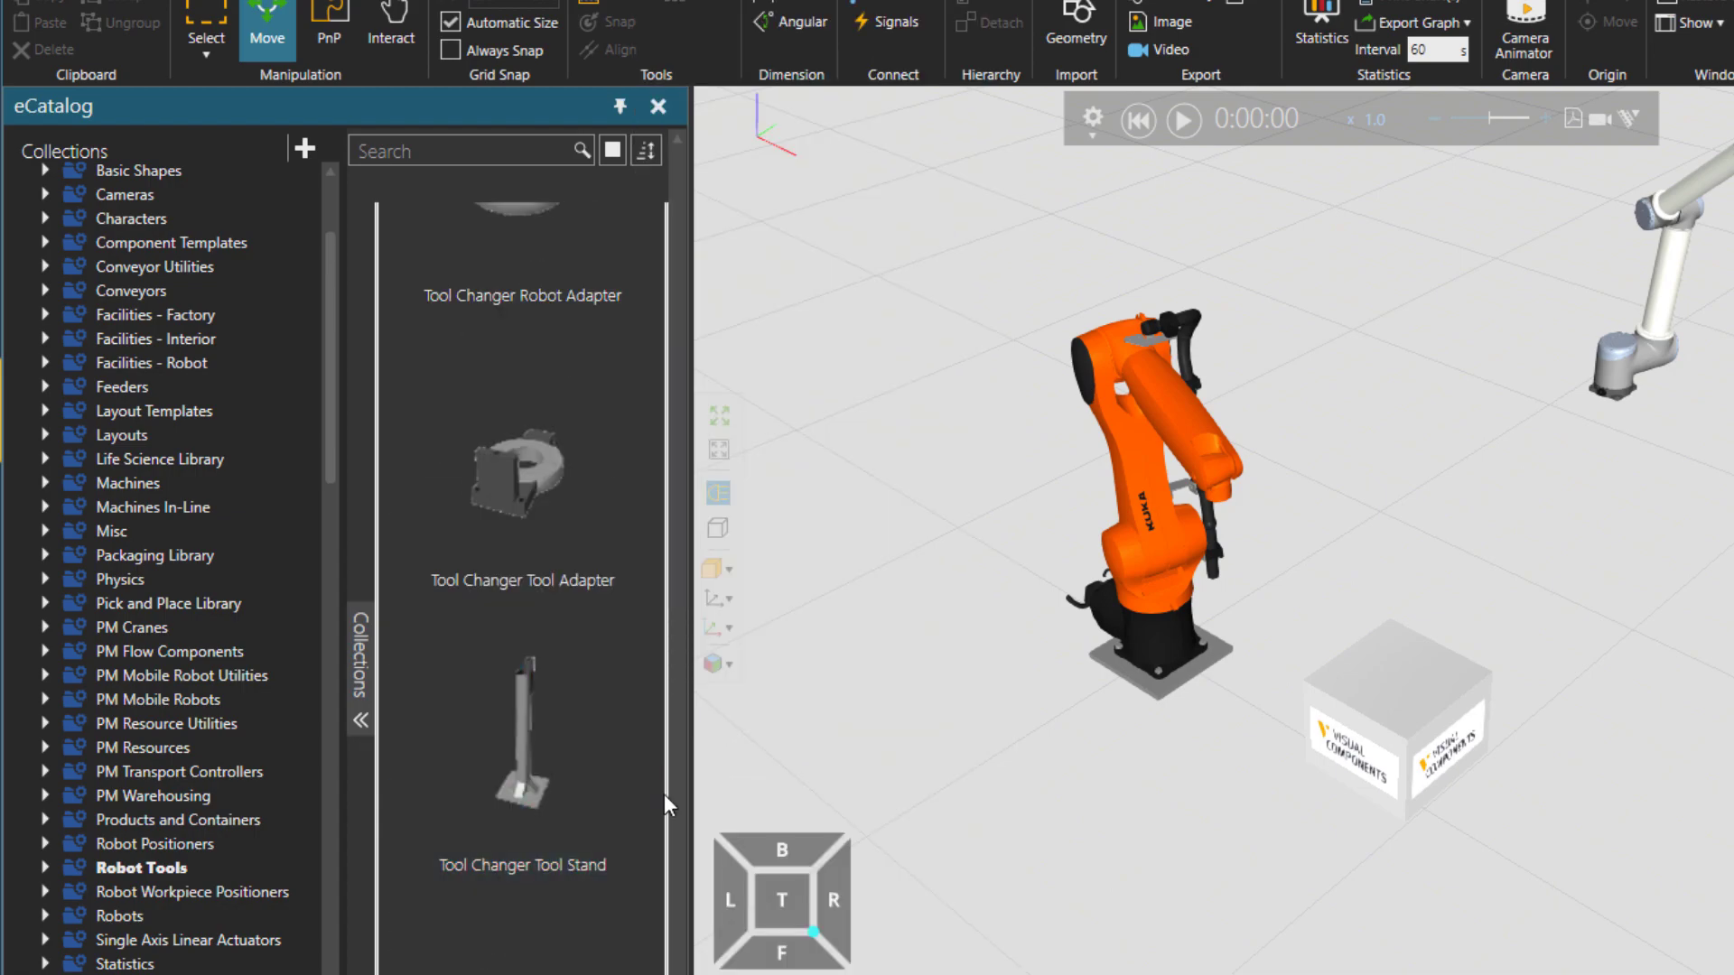
pyautogui.scroll(5, 664, 794)
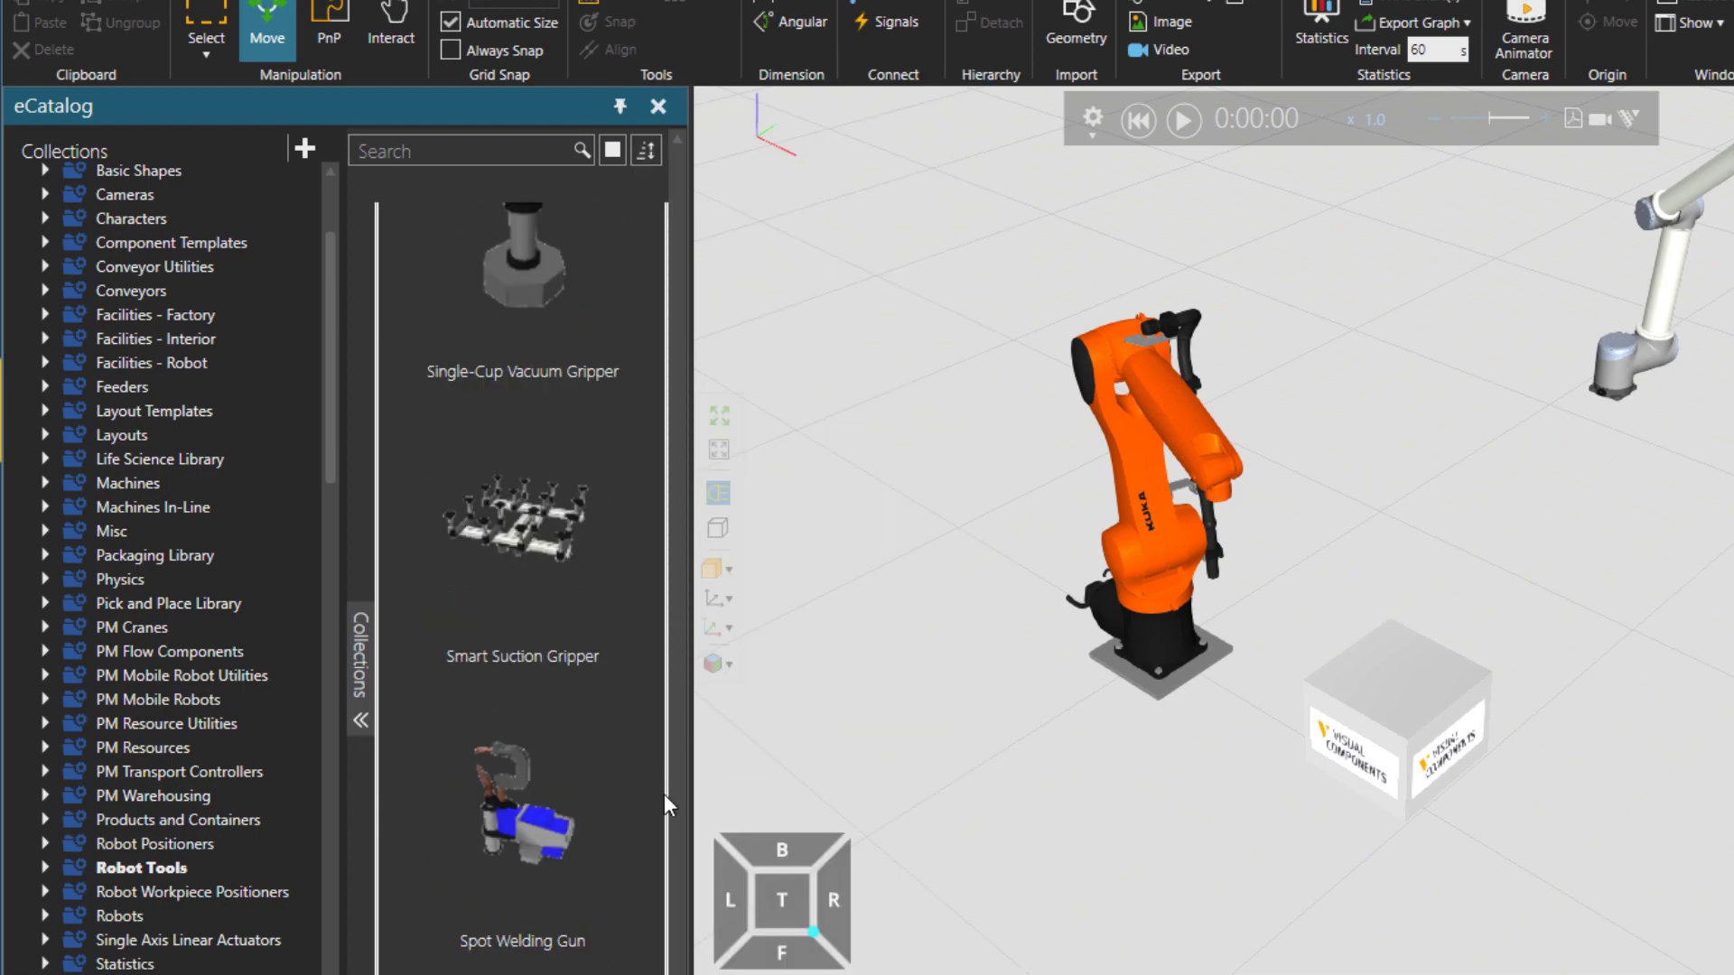
pyautogui.moveTo(546, 609); pyautogui.dragTo(1253, 506)
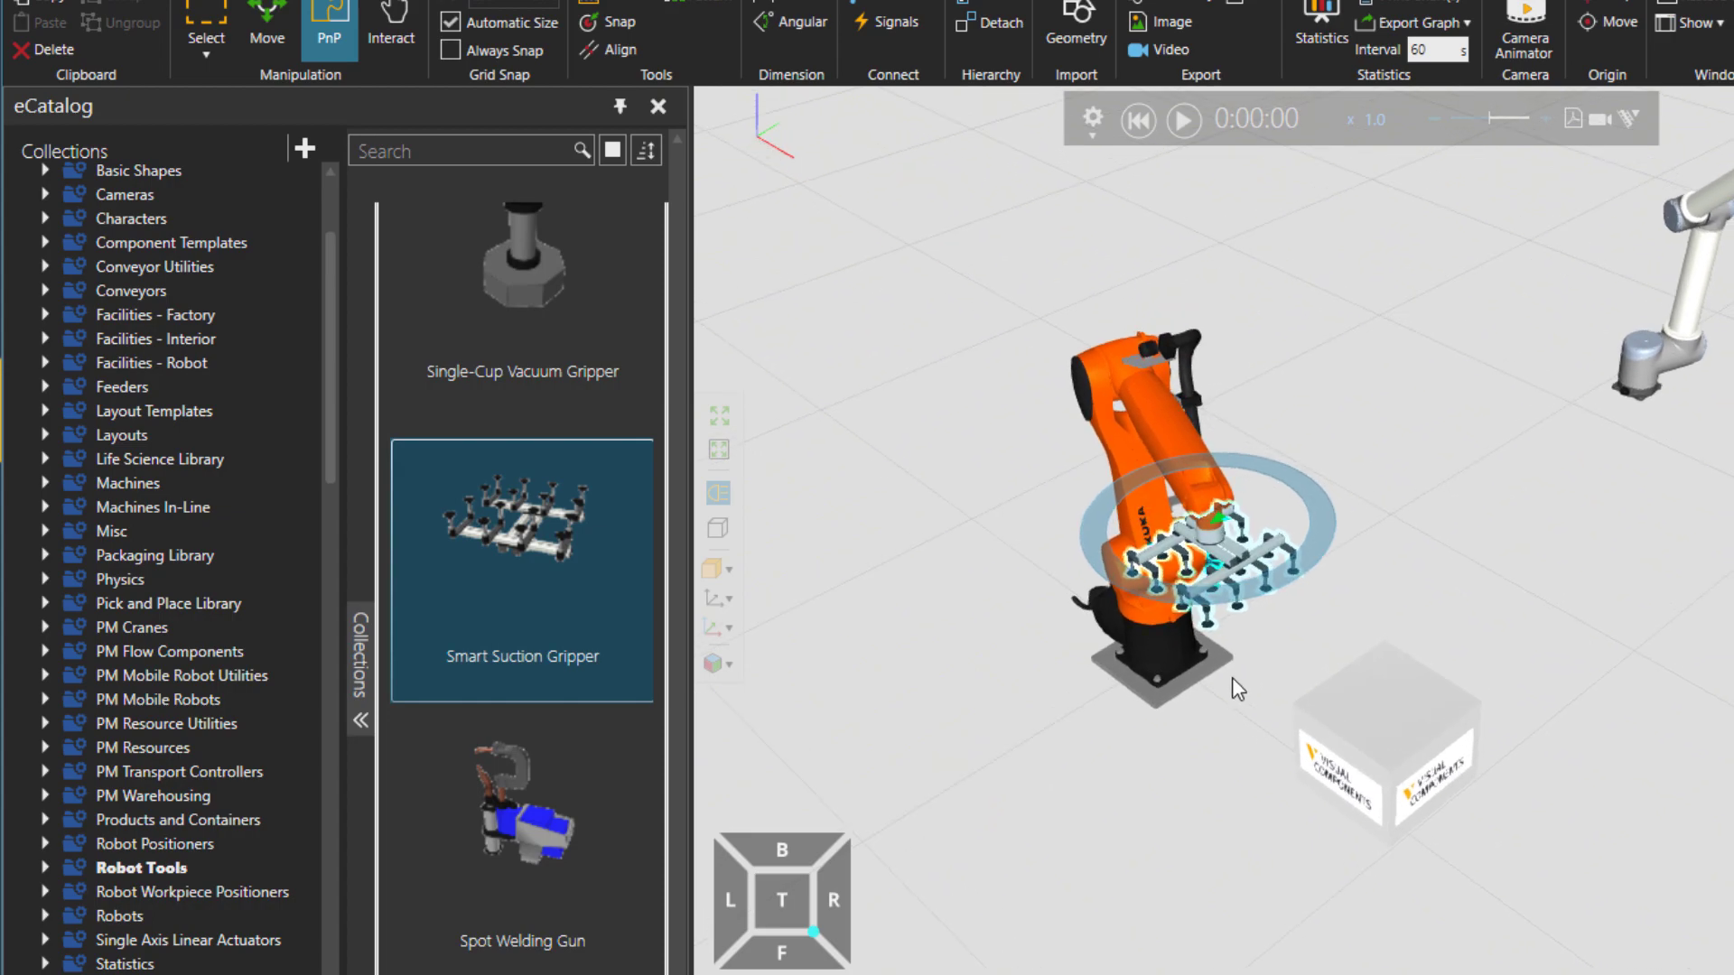
pyautogui.scroll(3, 1232, 678)
pyautogui.scroll(-2, 1237, 655)
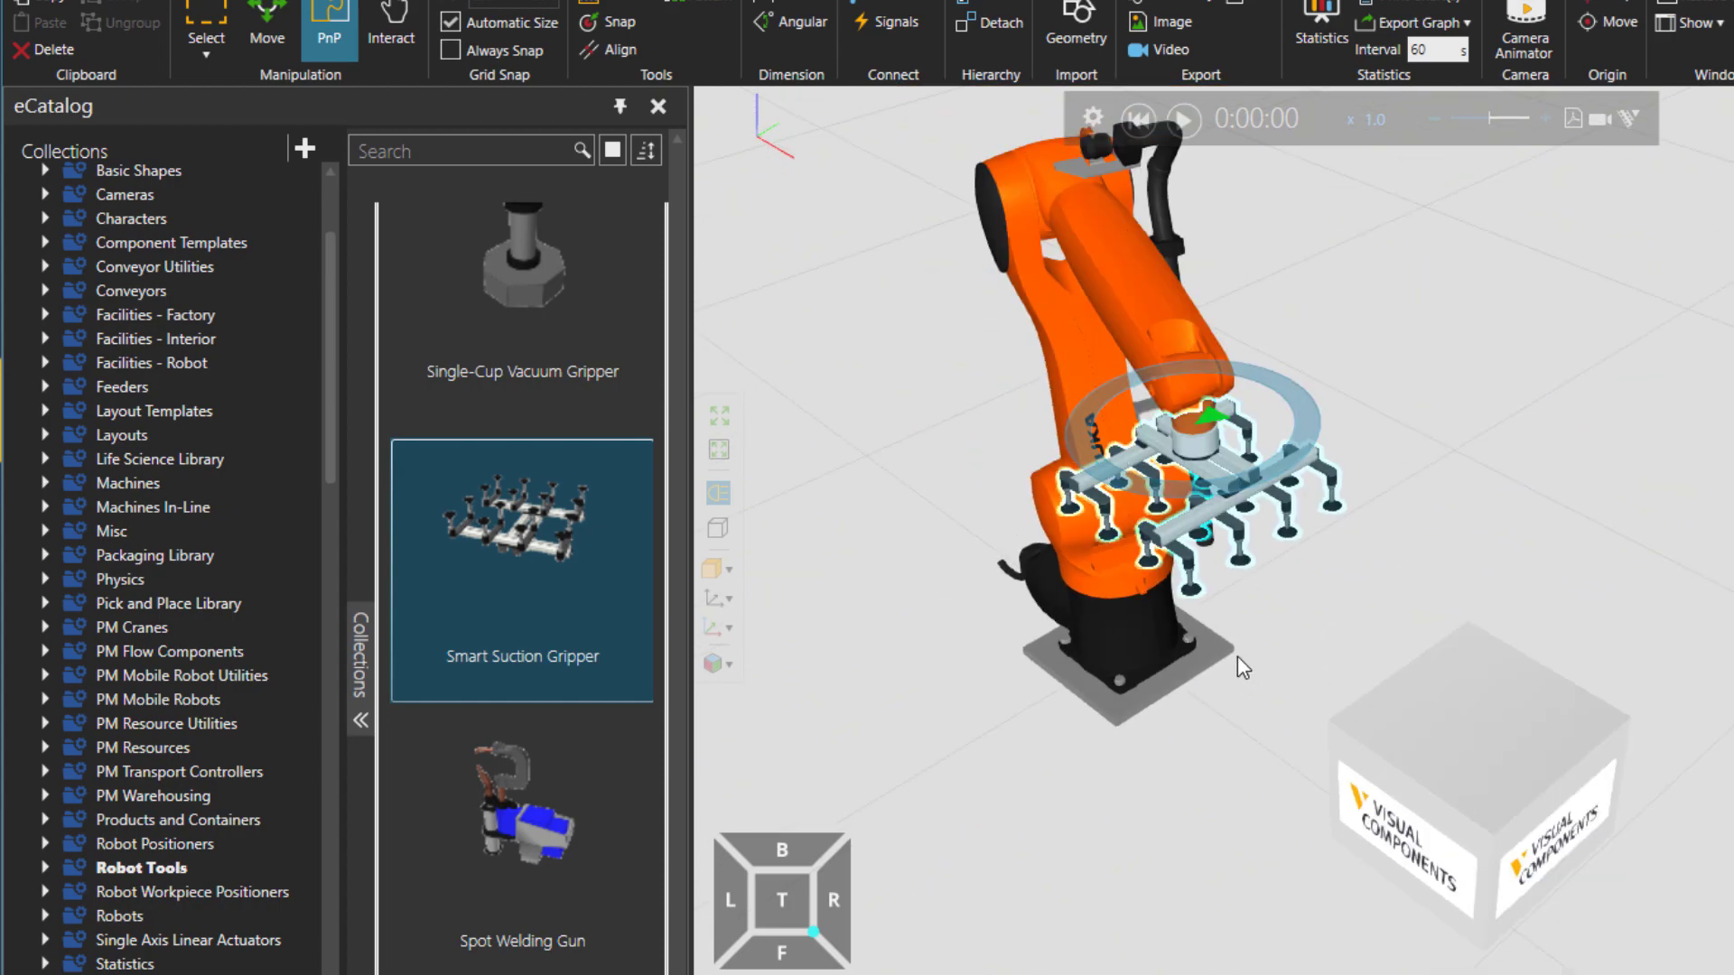
# Run the simulation with the new gripper, then rewind it to 0:00:00
pyautogui.click(1188, 117)
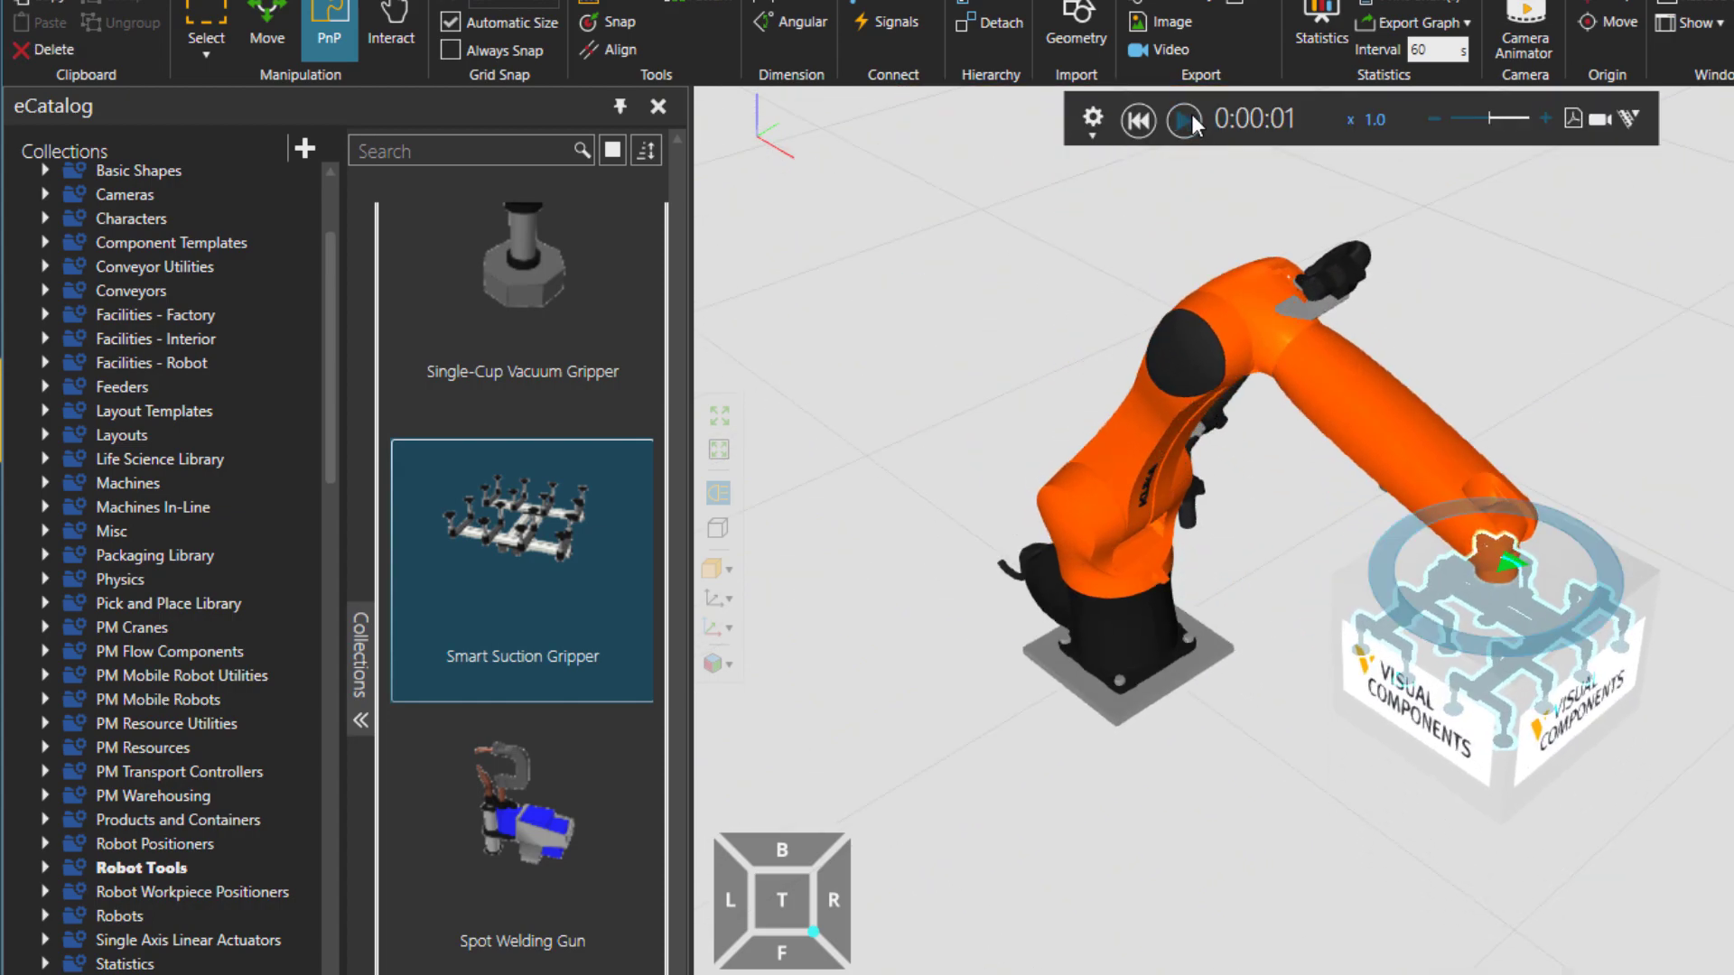
pyautogui.scroll(3, 1548, 626)
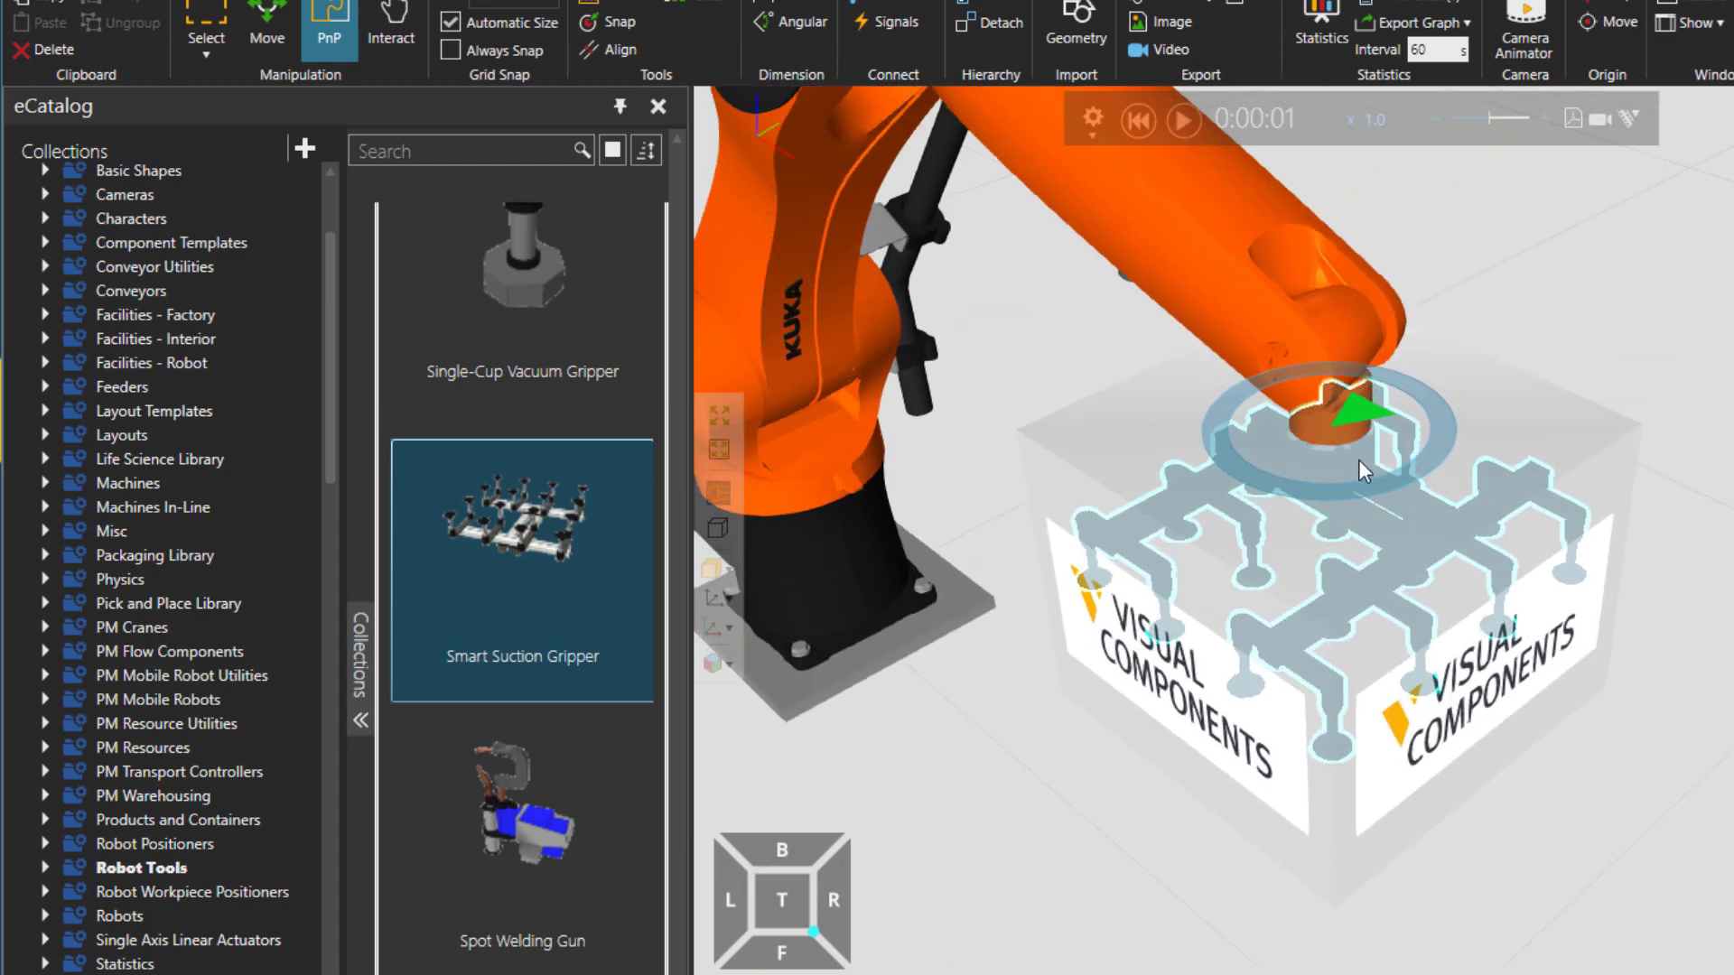
pyautogui.press('Delete')
pyautogui.scroll(2, 1420, 504)
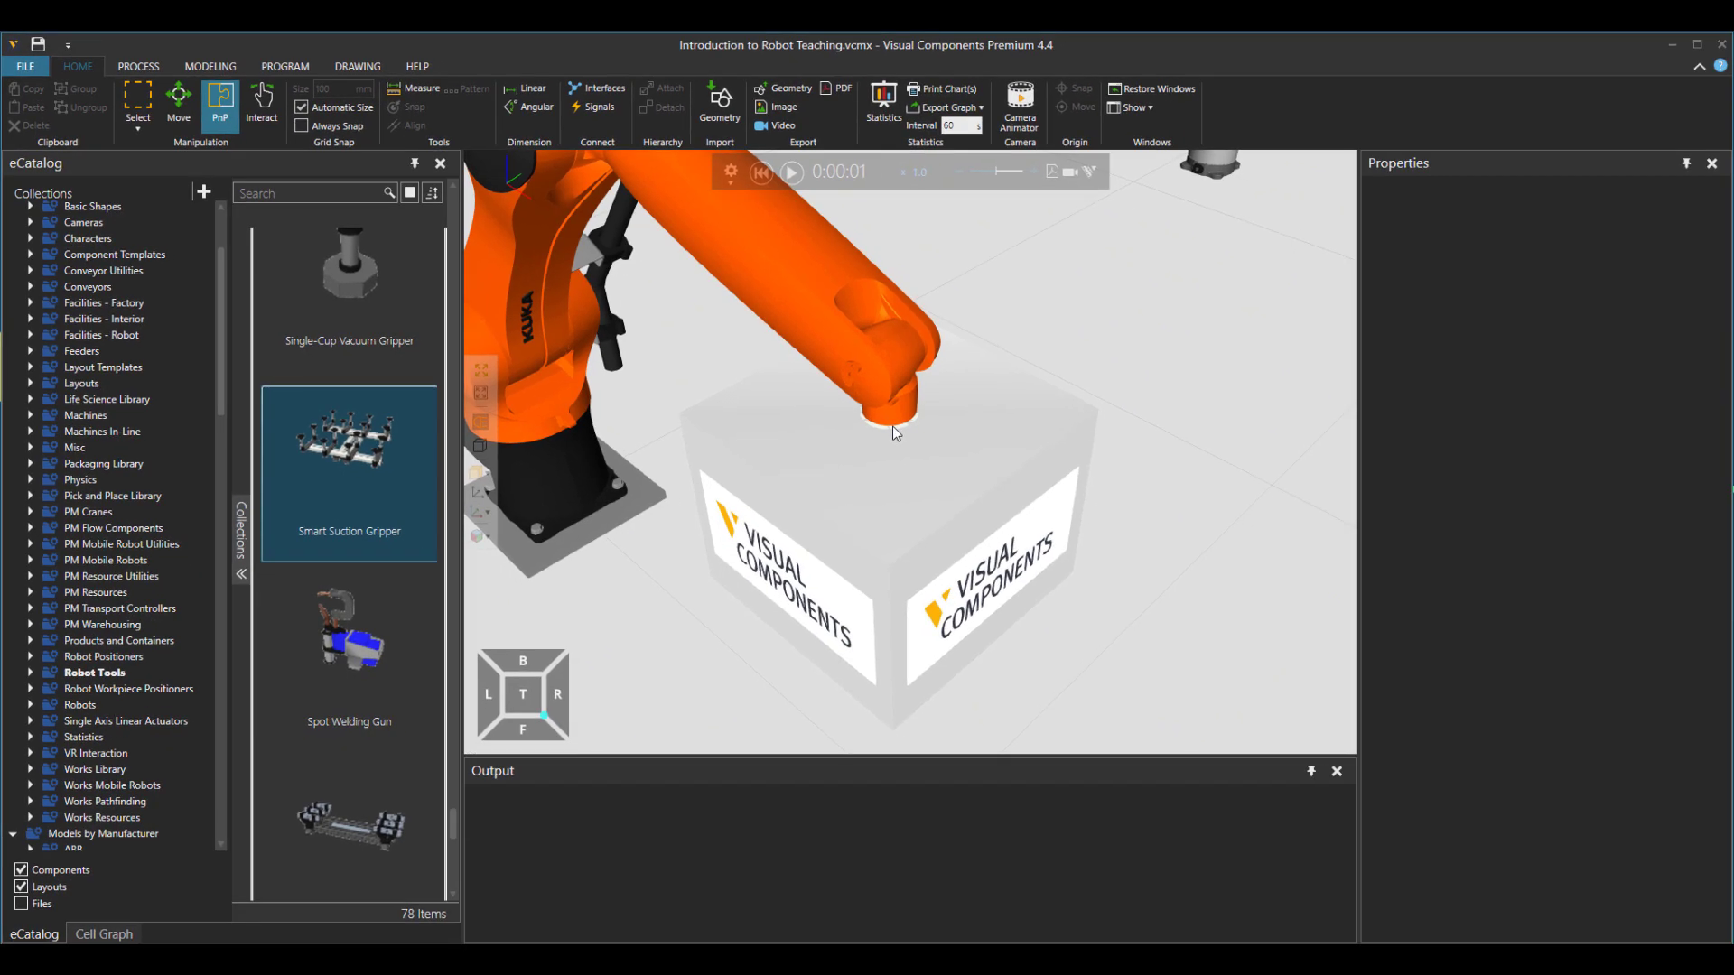
pyautogui.click(761, 173)
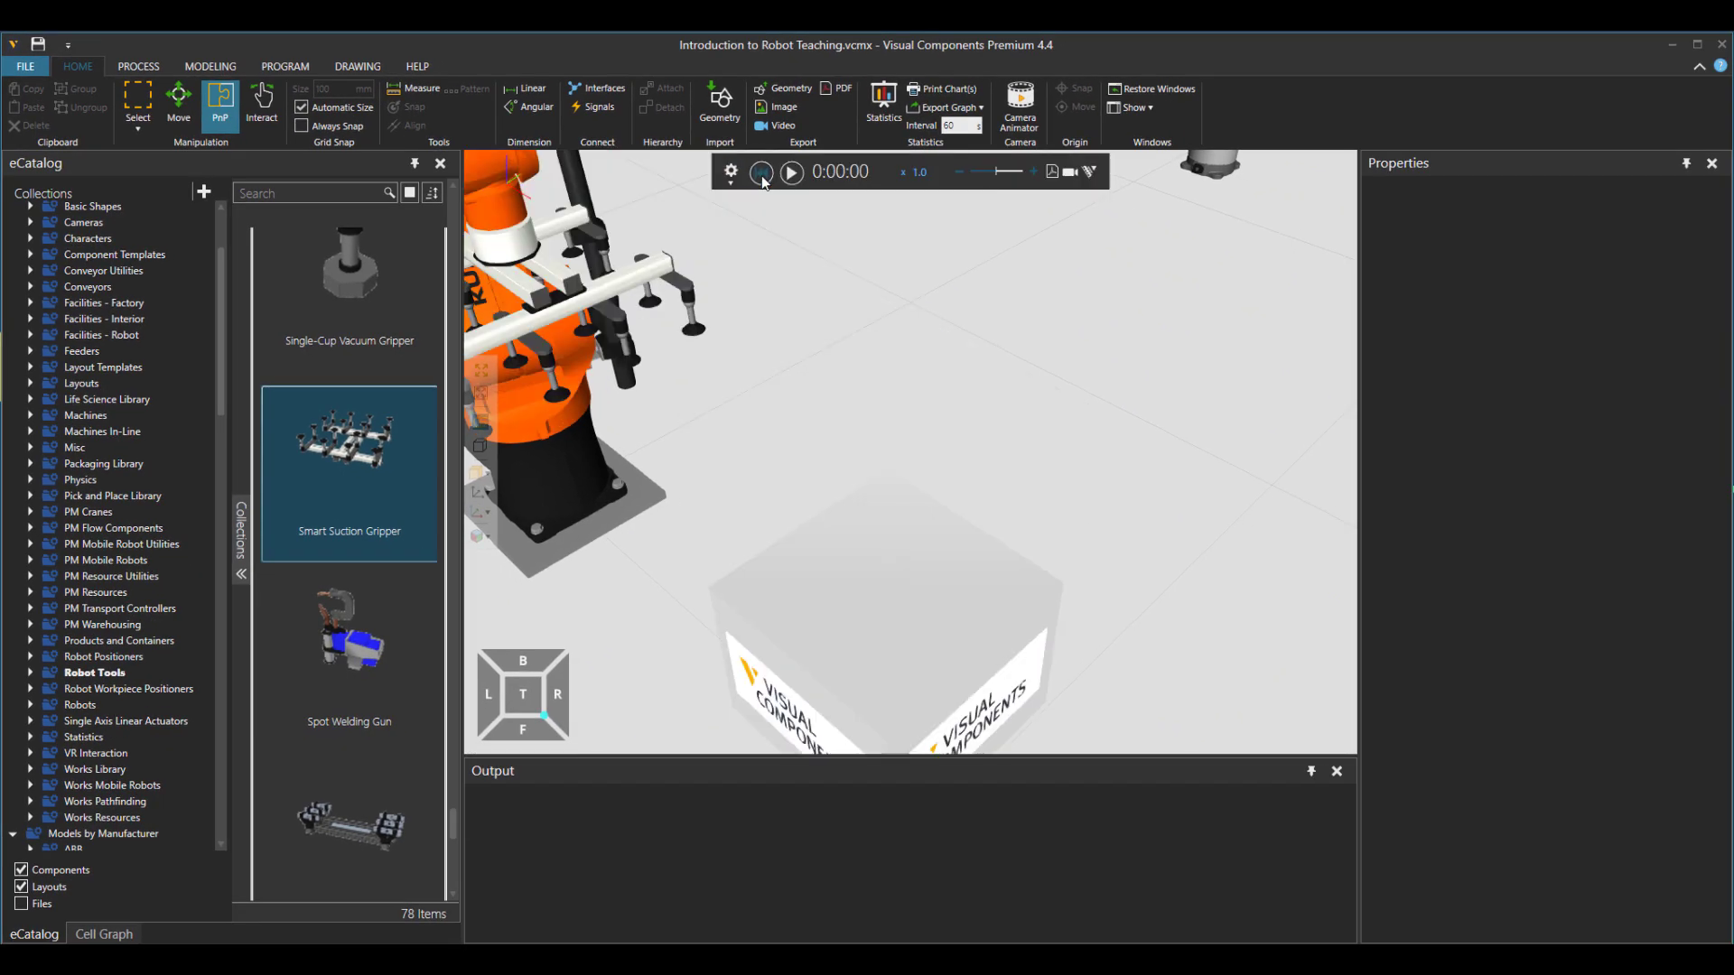
pyautogui.keyDown('shift'); pyautogui.moveTo(813, 332); pyautogui.dragTo(946, 364, button='right'); pyautogui.keyUp('shift')
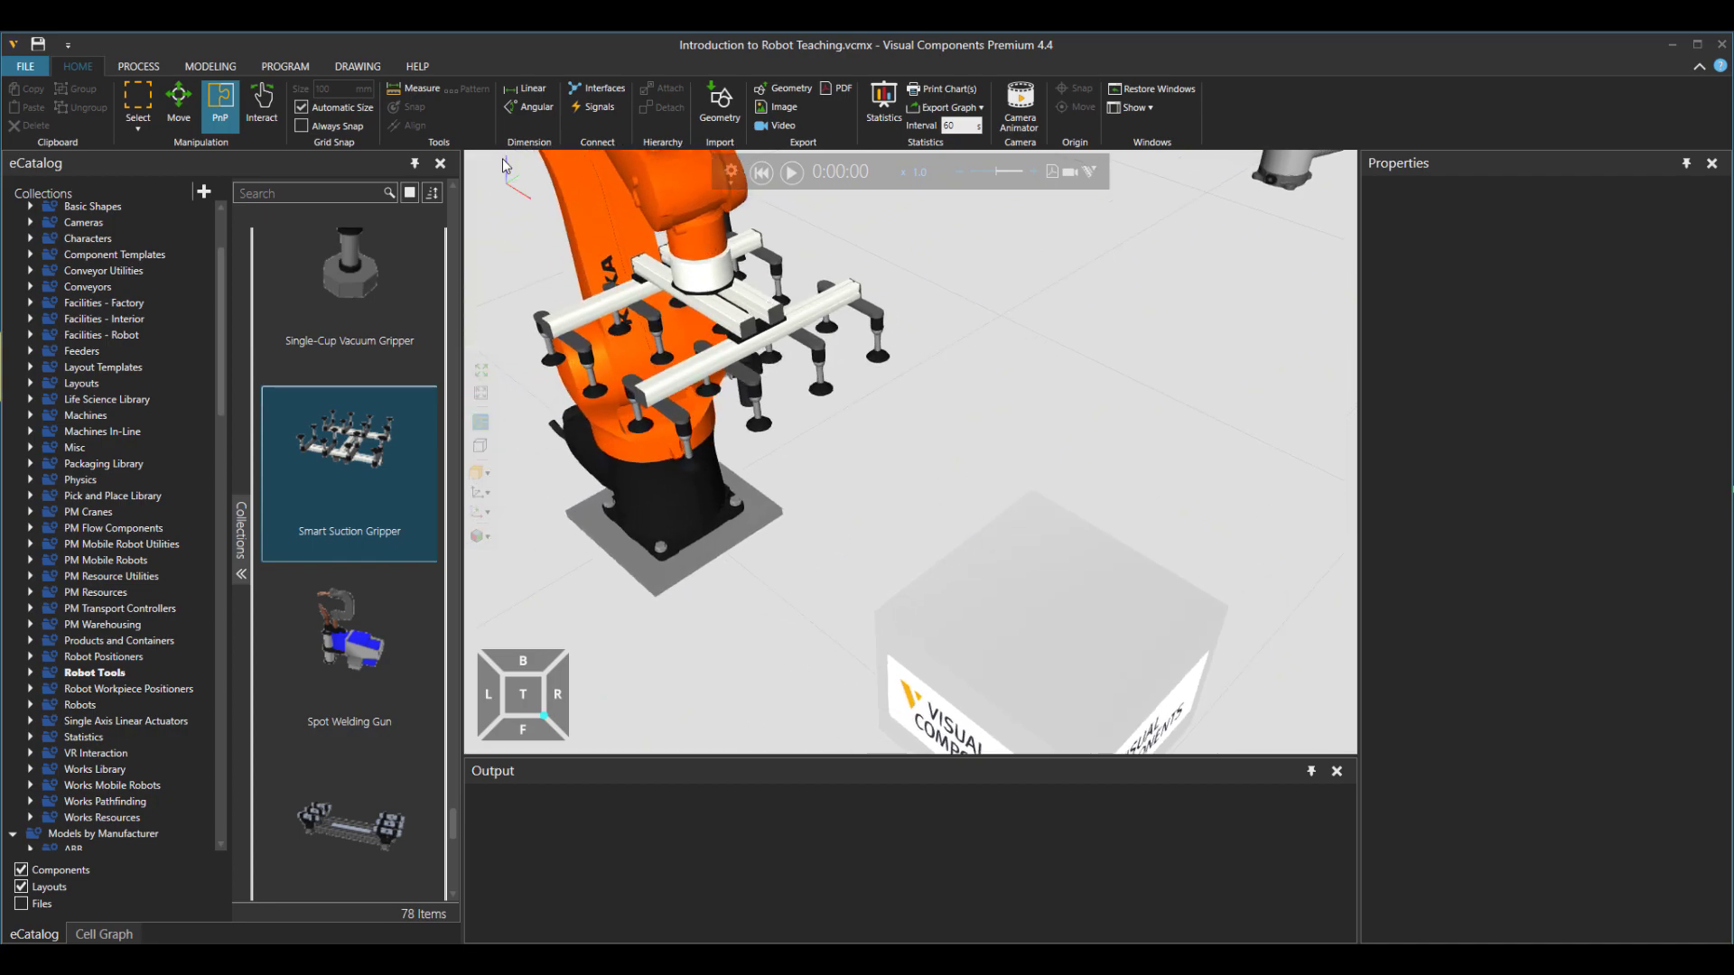
pyautogui.click(292, 76)
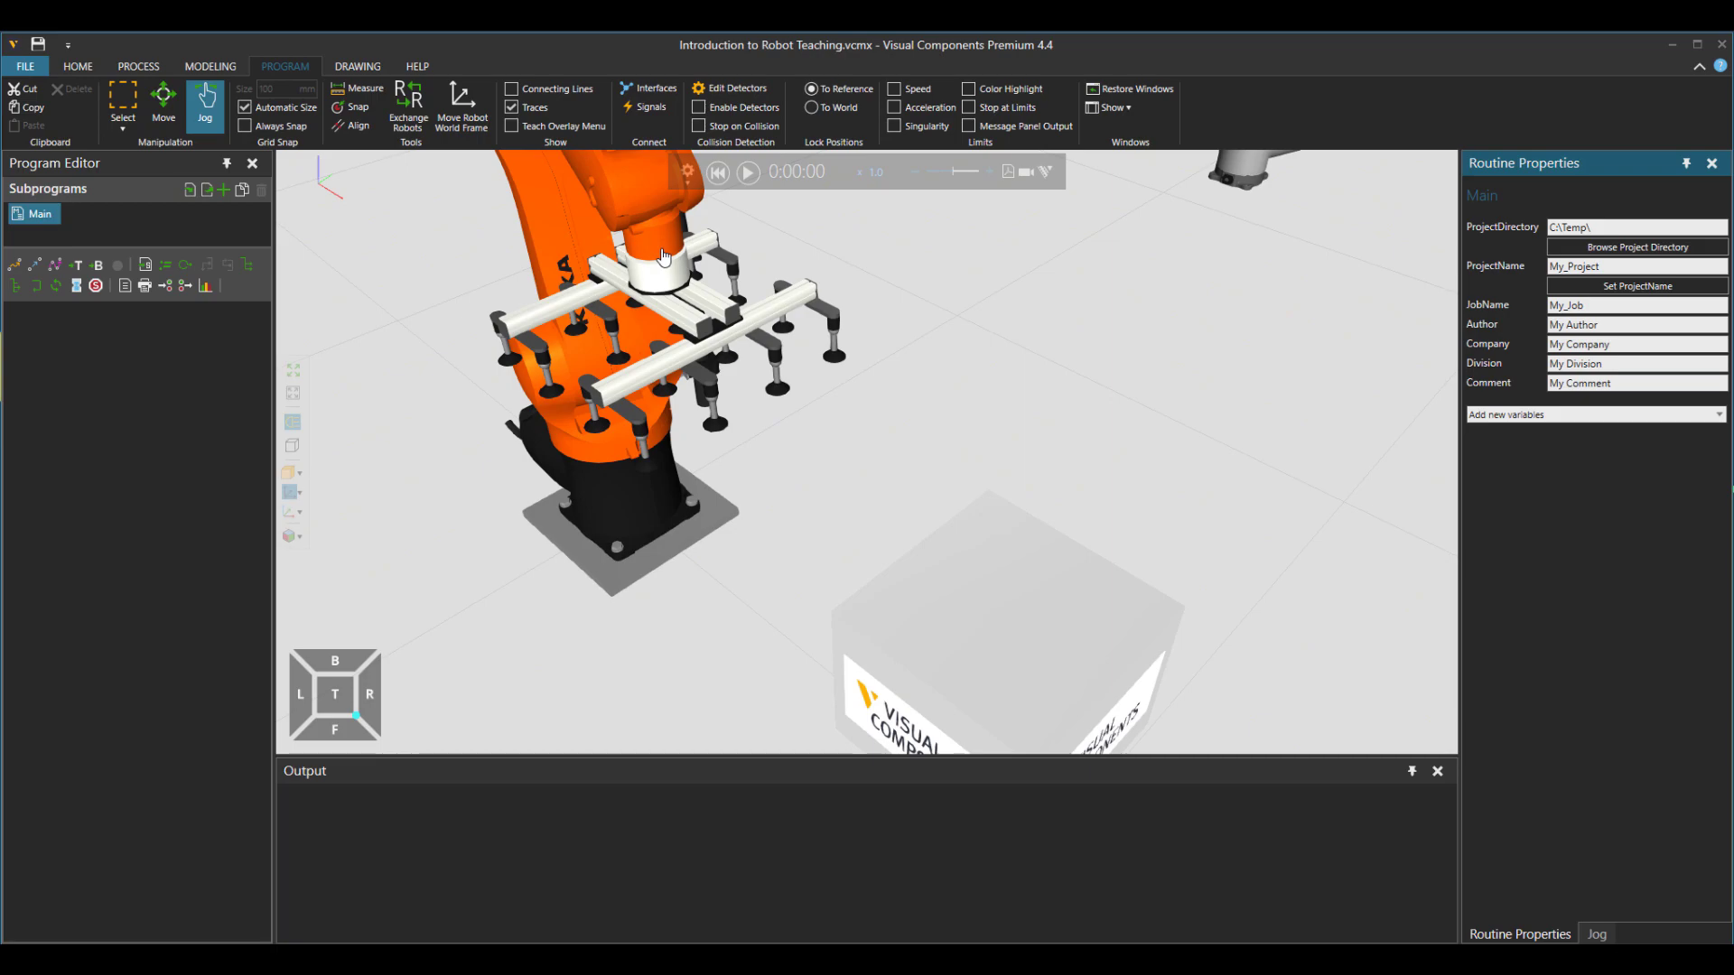
pyautogui.click(664, 257)
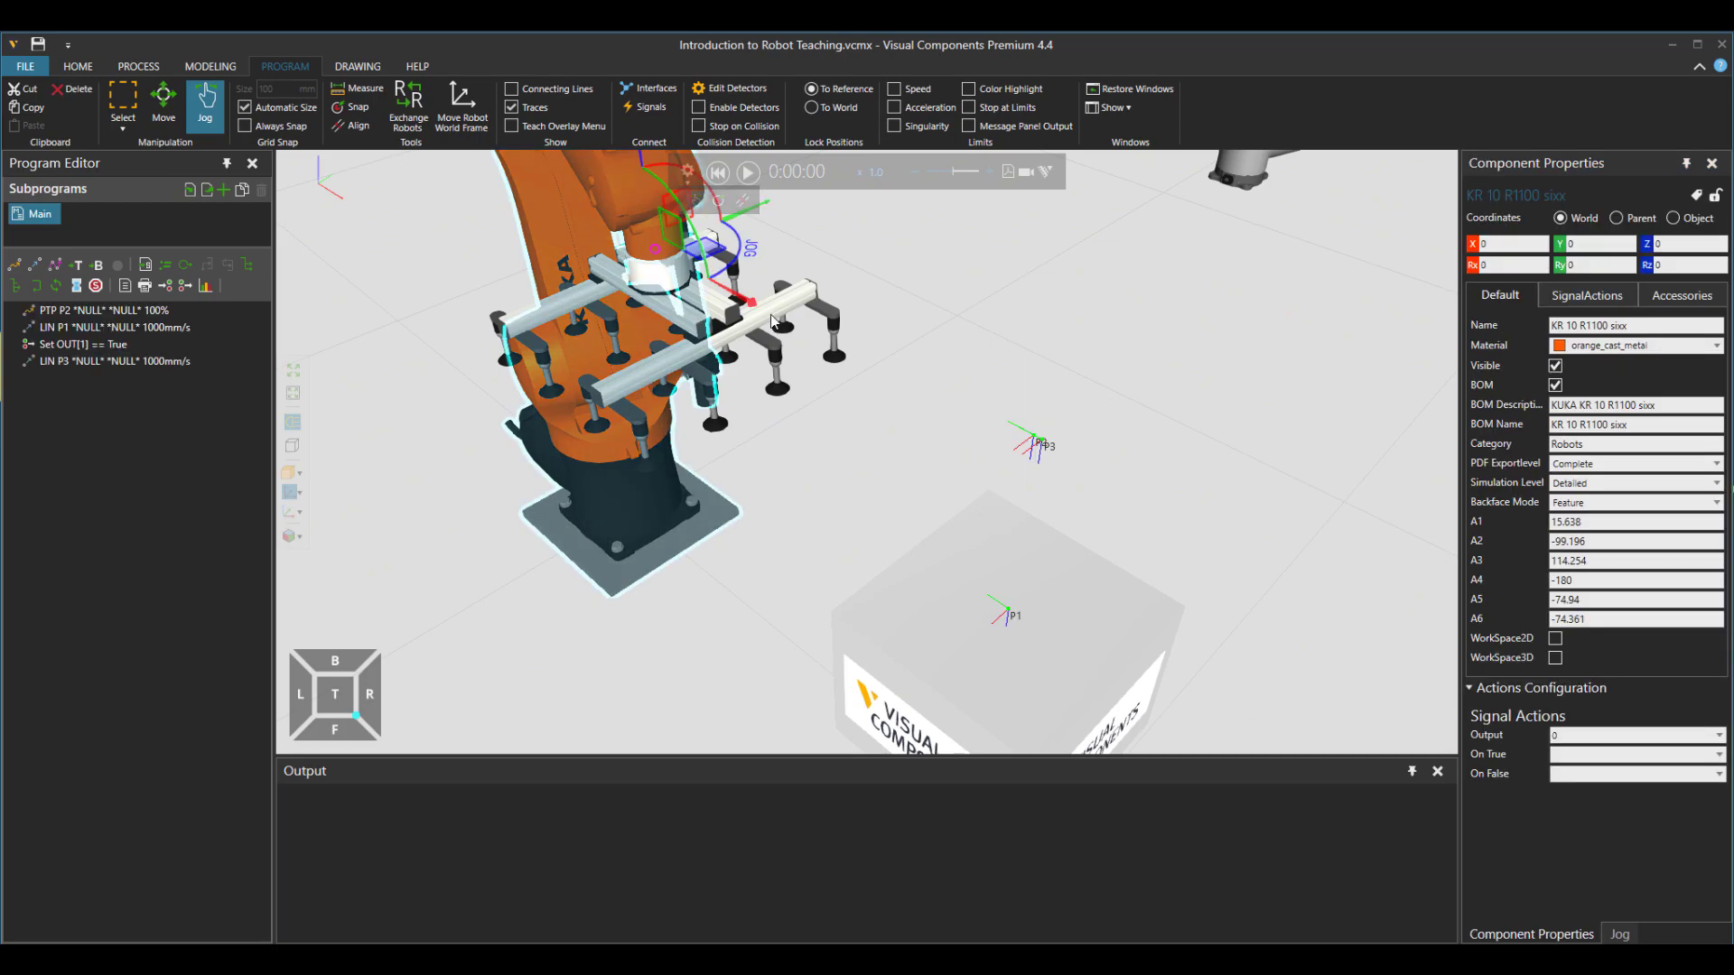
pyautogui.moveTo(926, 352); pyautogui.dragTo(927, 430, button='right')
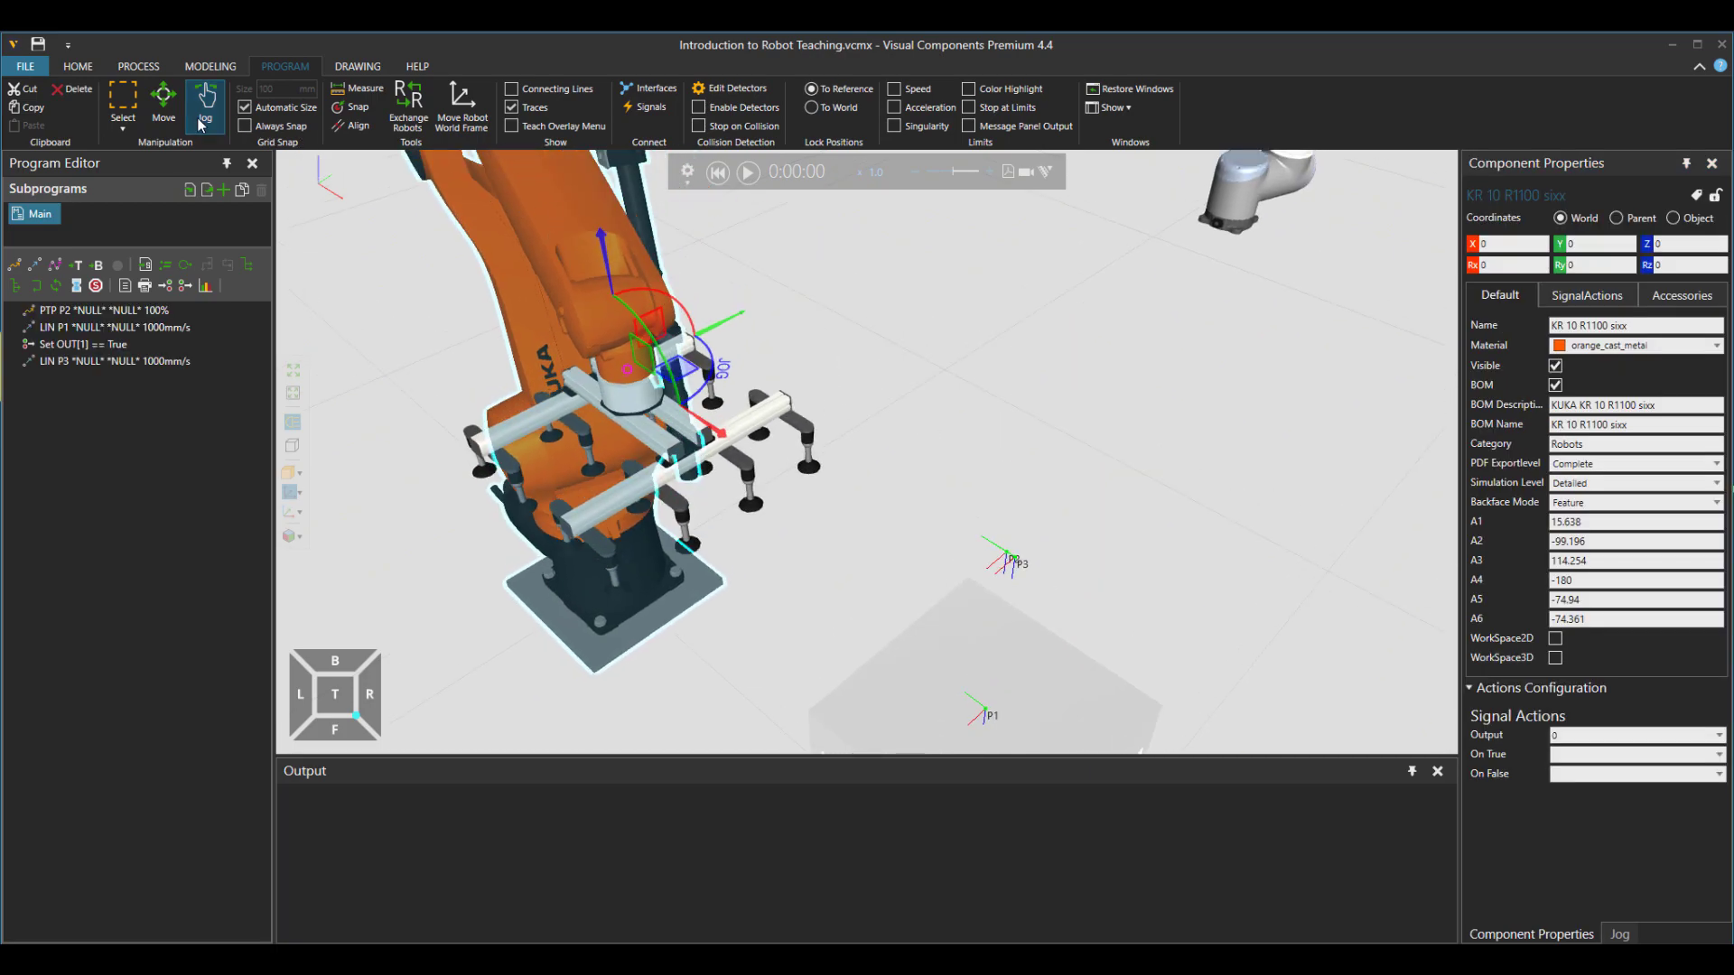
pyautogui.scroll(3, 757, 401)
pyautogui.moveTo(756, 400); pyautogui.dragTo(825, 446, button='right')
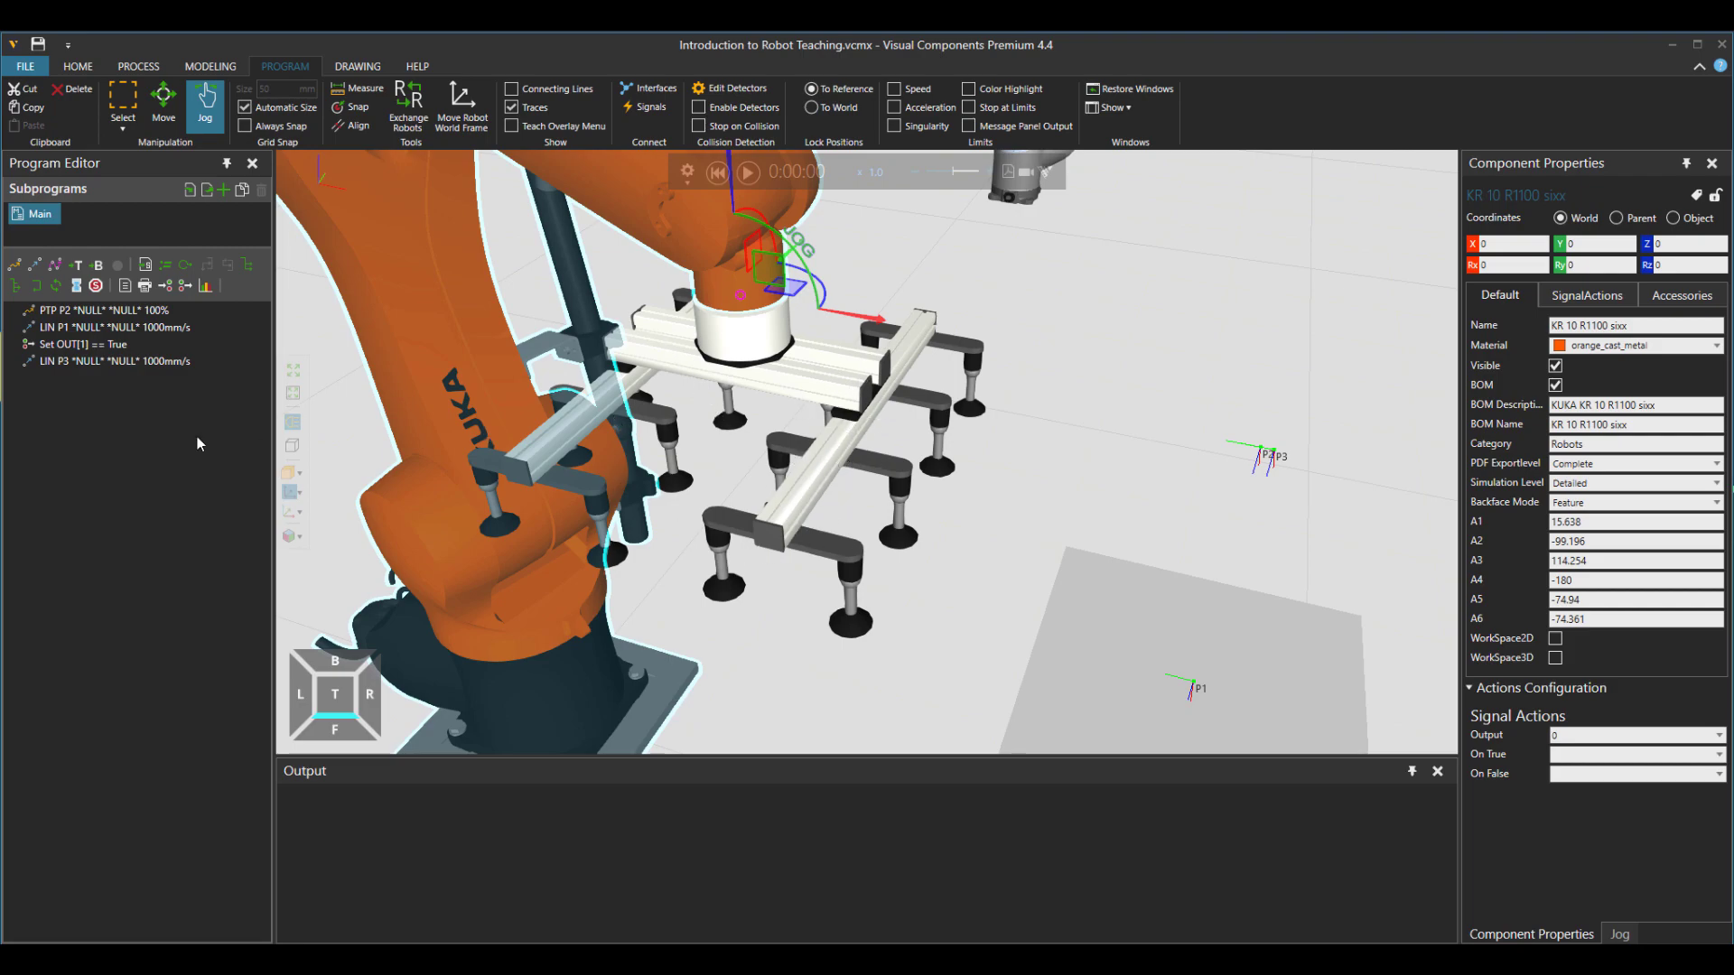
# Set the tool of statements PTP P2, LIN P1 and LIN P3 to GripperTcp
pyautogui.click(122, 312)
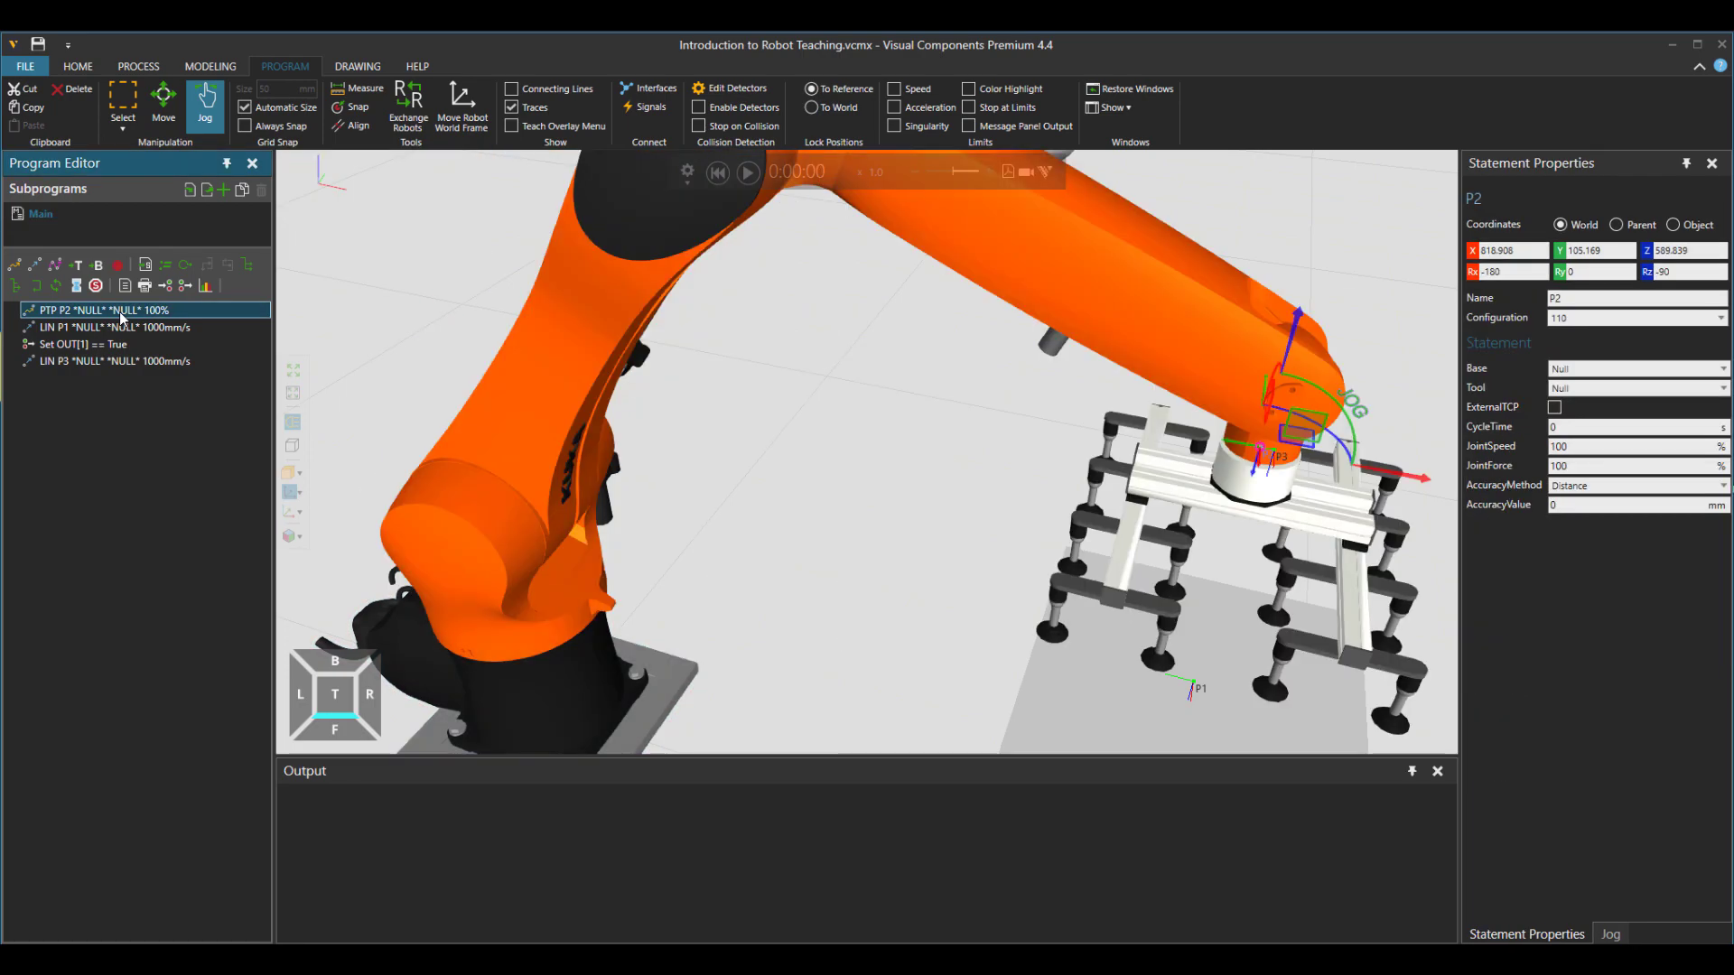
pyautogui.keyDown('ctrl'); pyautogui.click(120, 327); pyautogui.keyUp('ctrl')
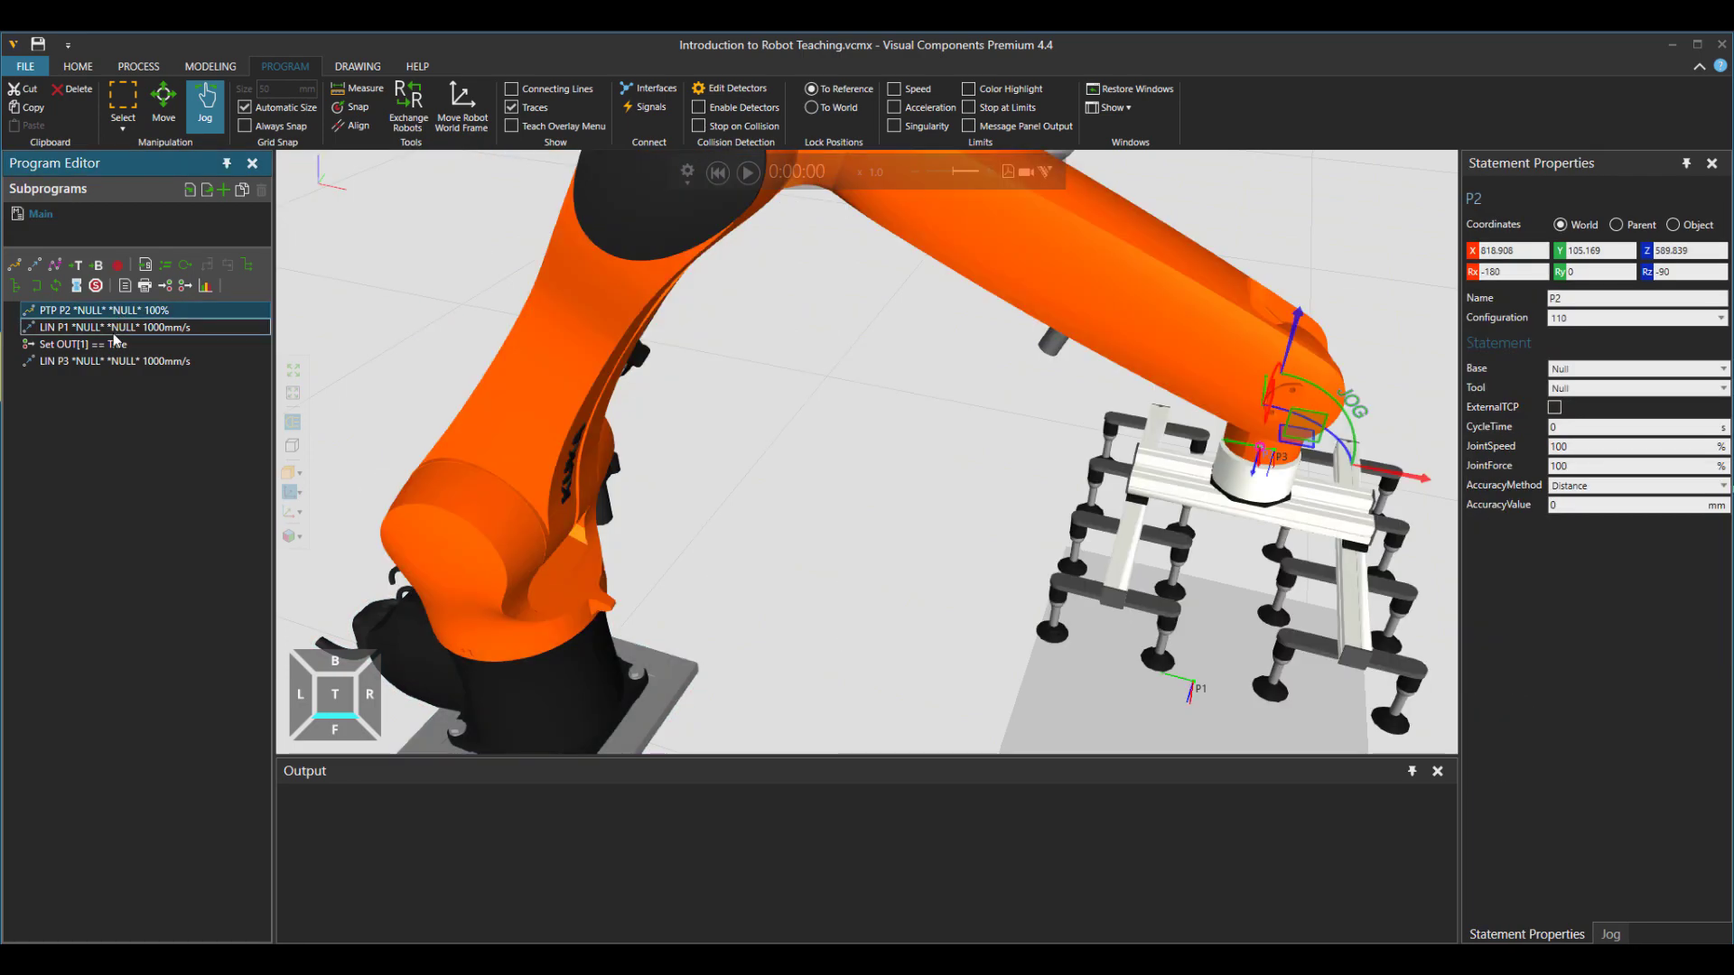
pyautogui.keyDown('ctrl'); pyautogui.click(112, 359); pyautogui.keyUp('ctrl')
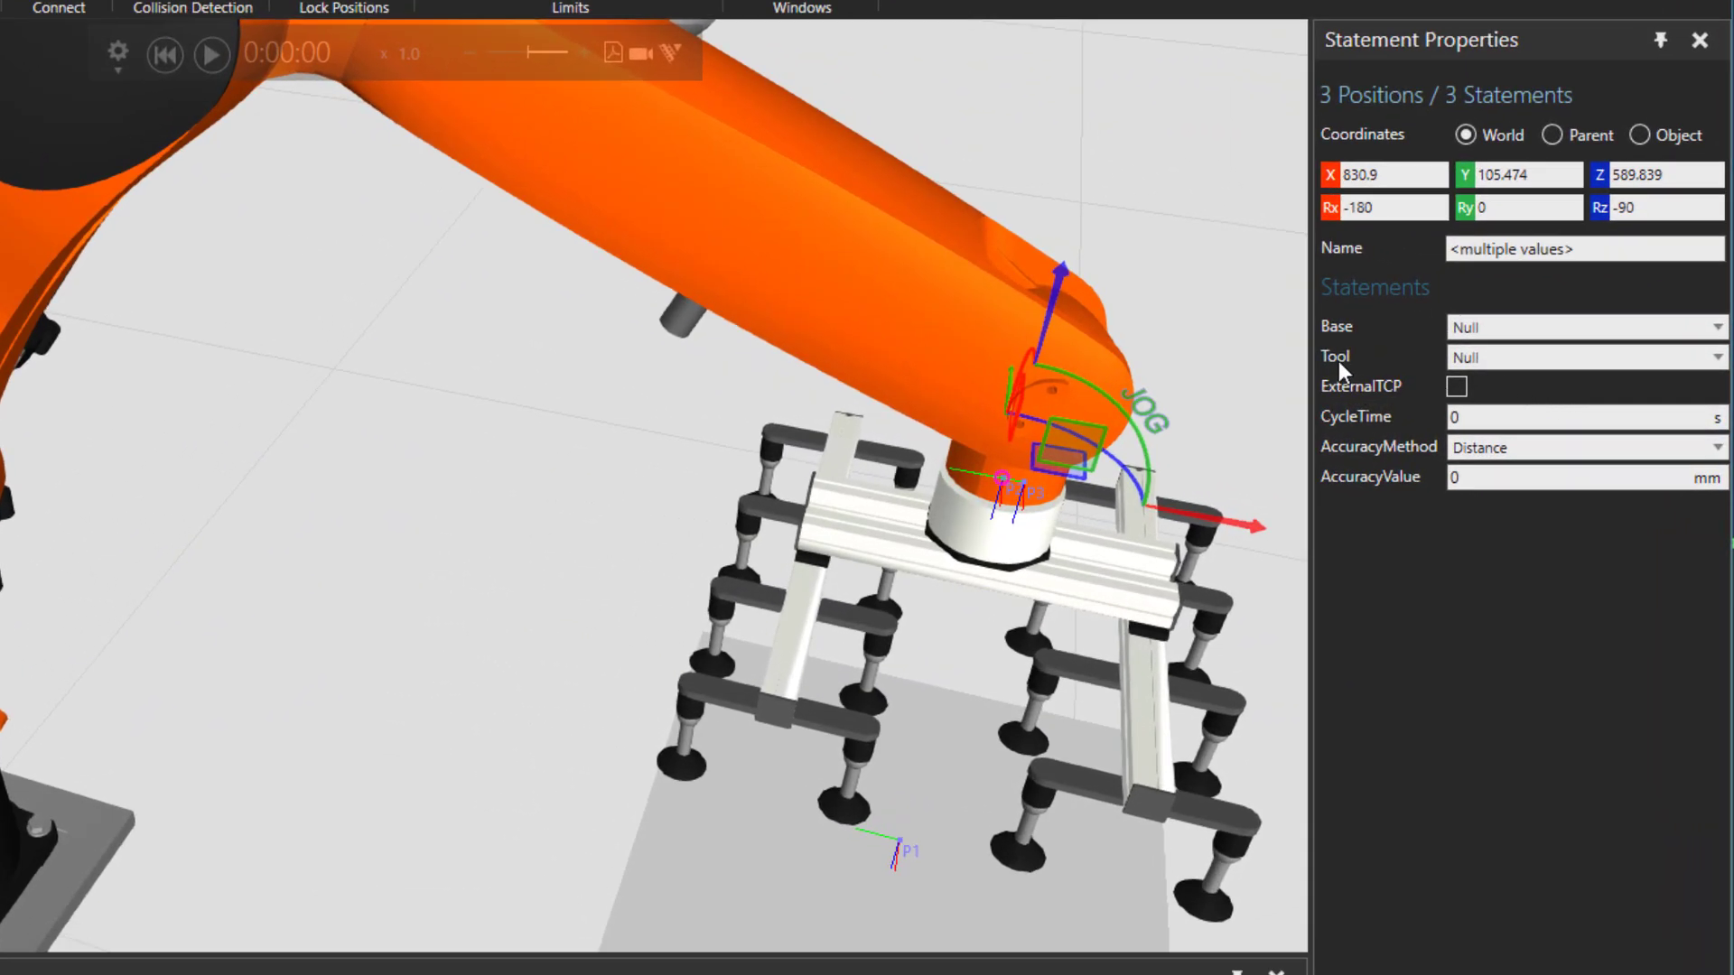
pyautogui.click(1515, 360)
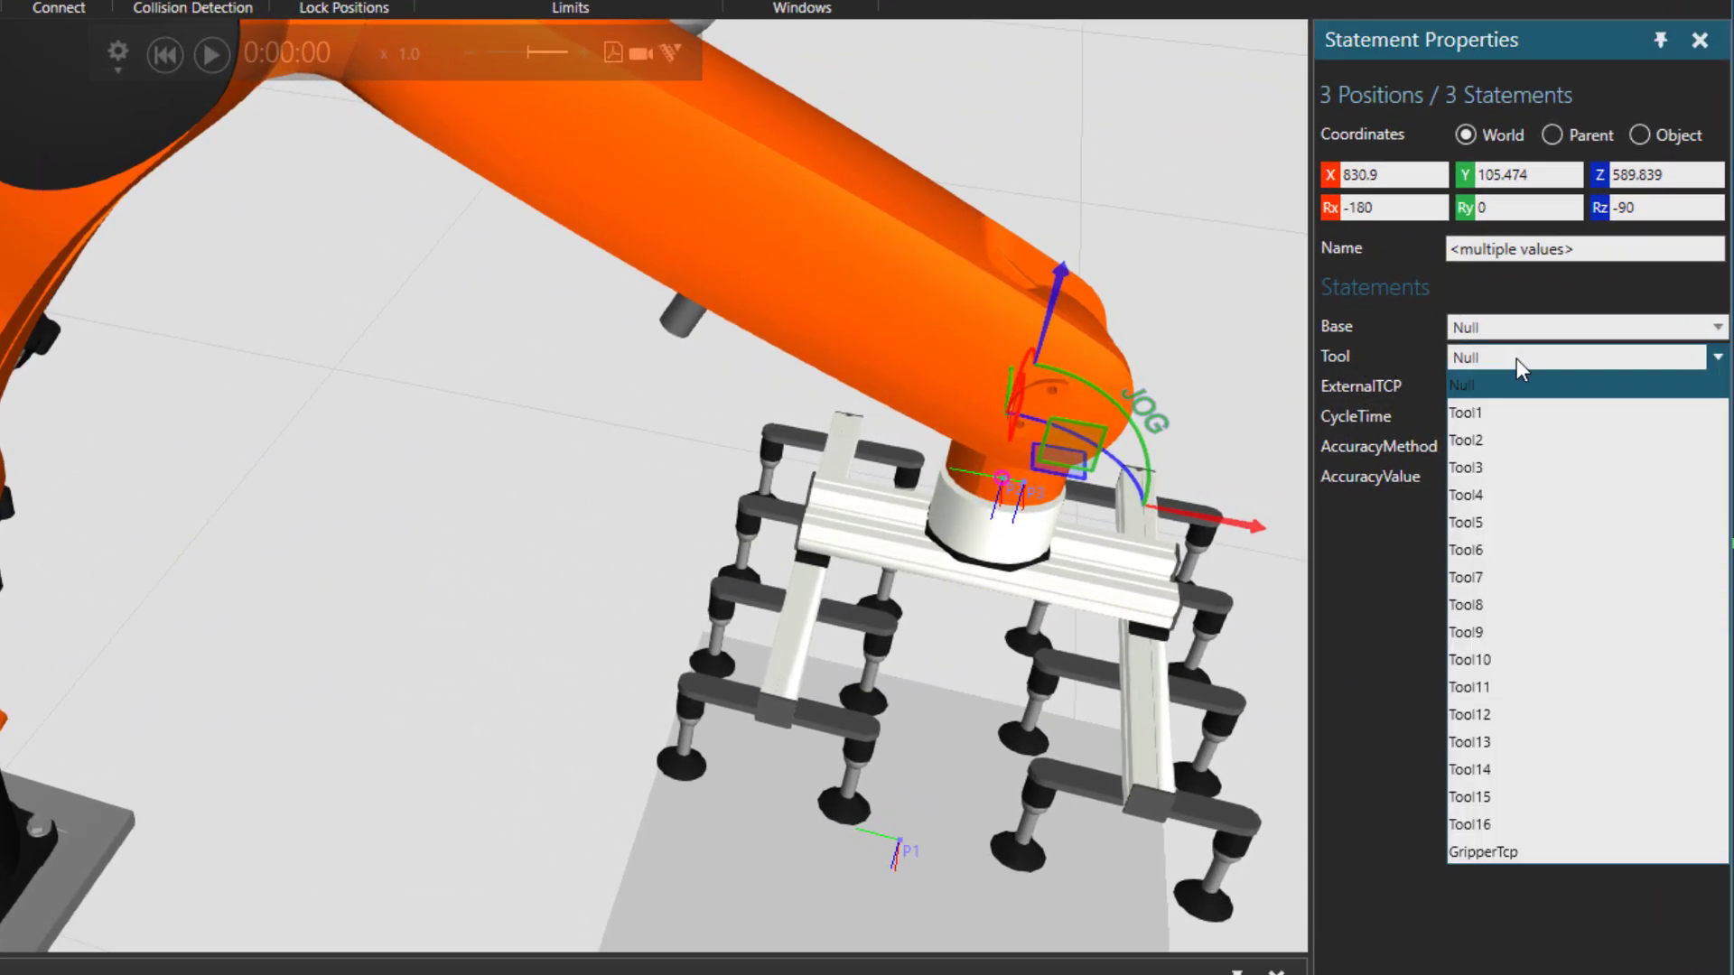
pyautogui.click(1527, 850)
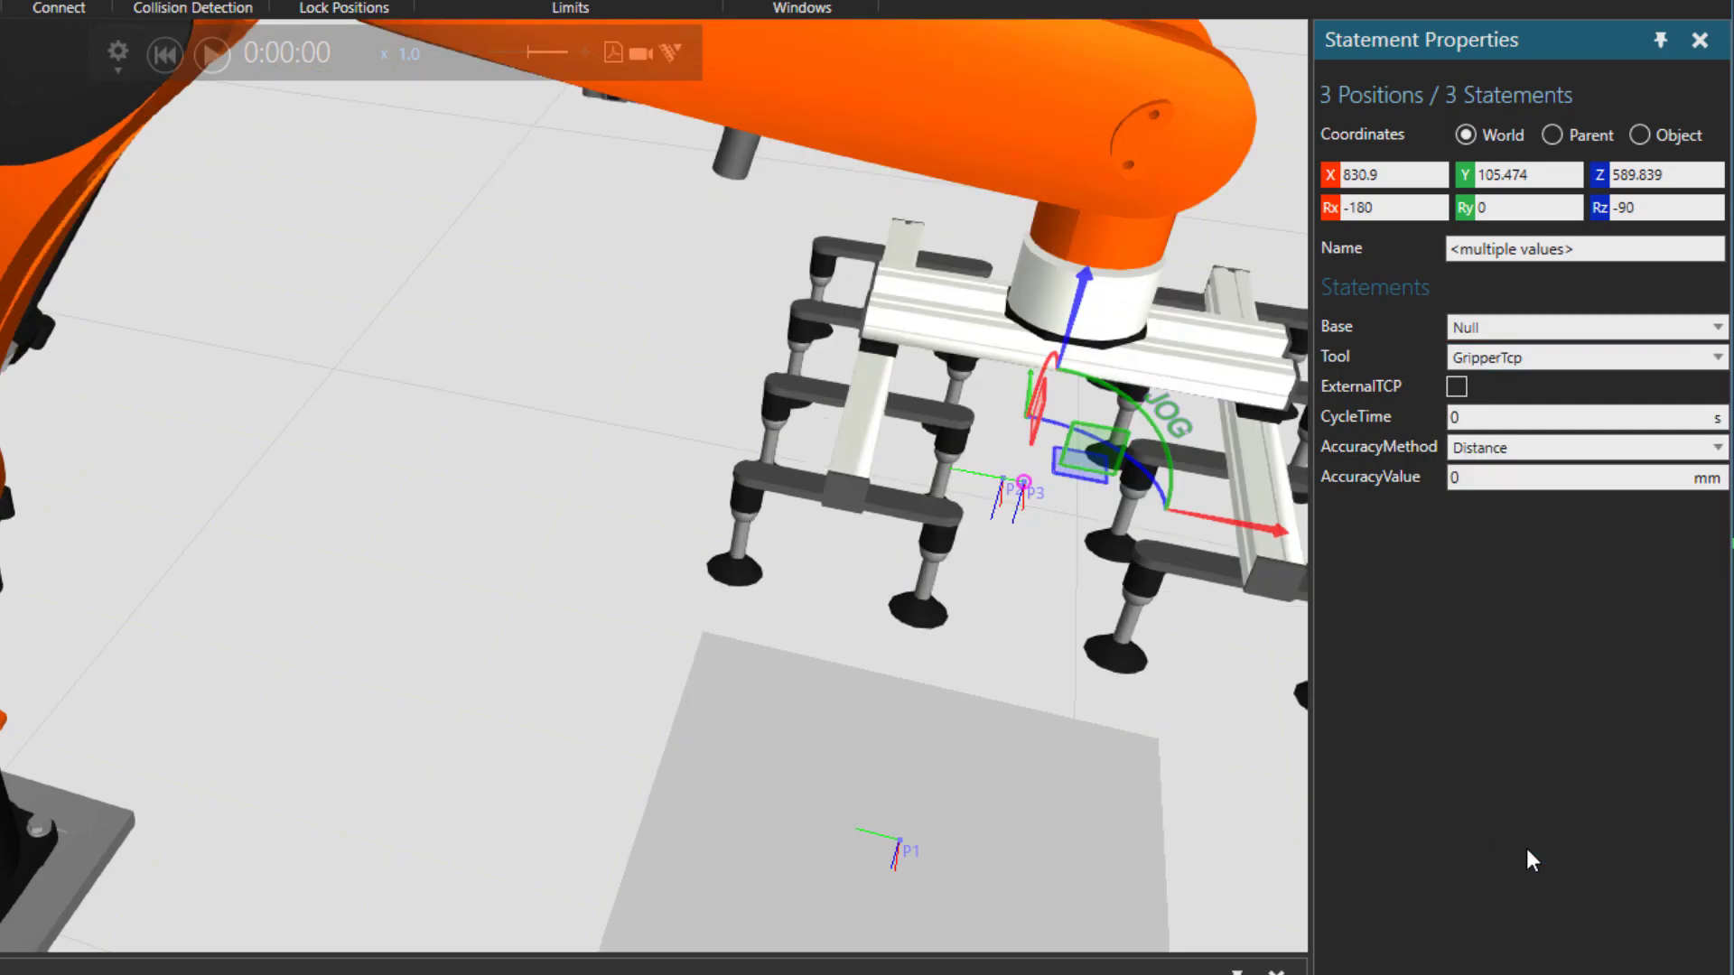
pyautogui.scroll(-3, 322, 584)
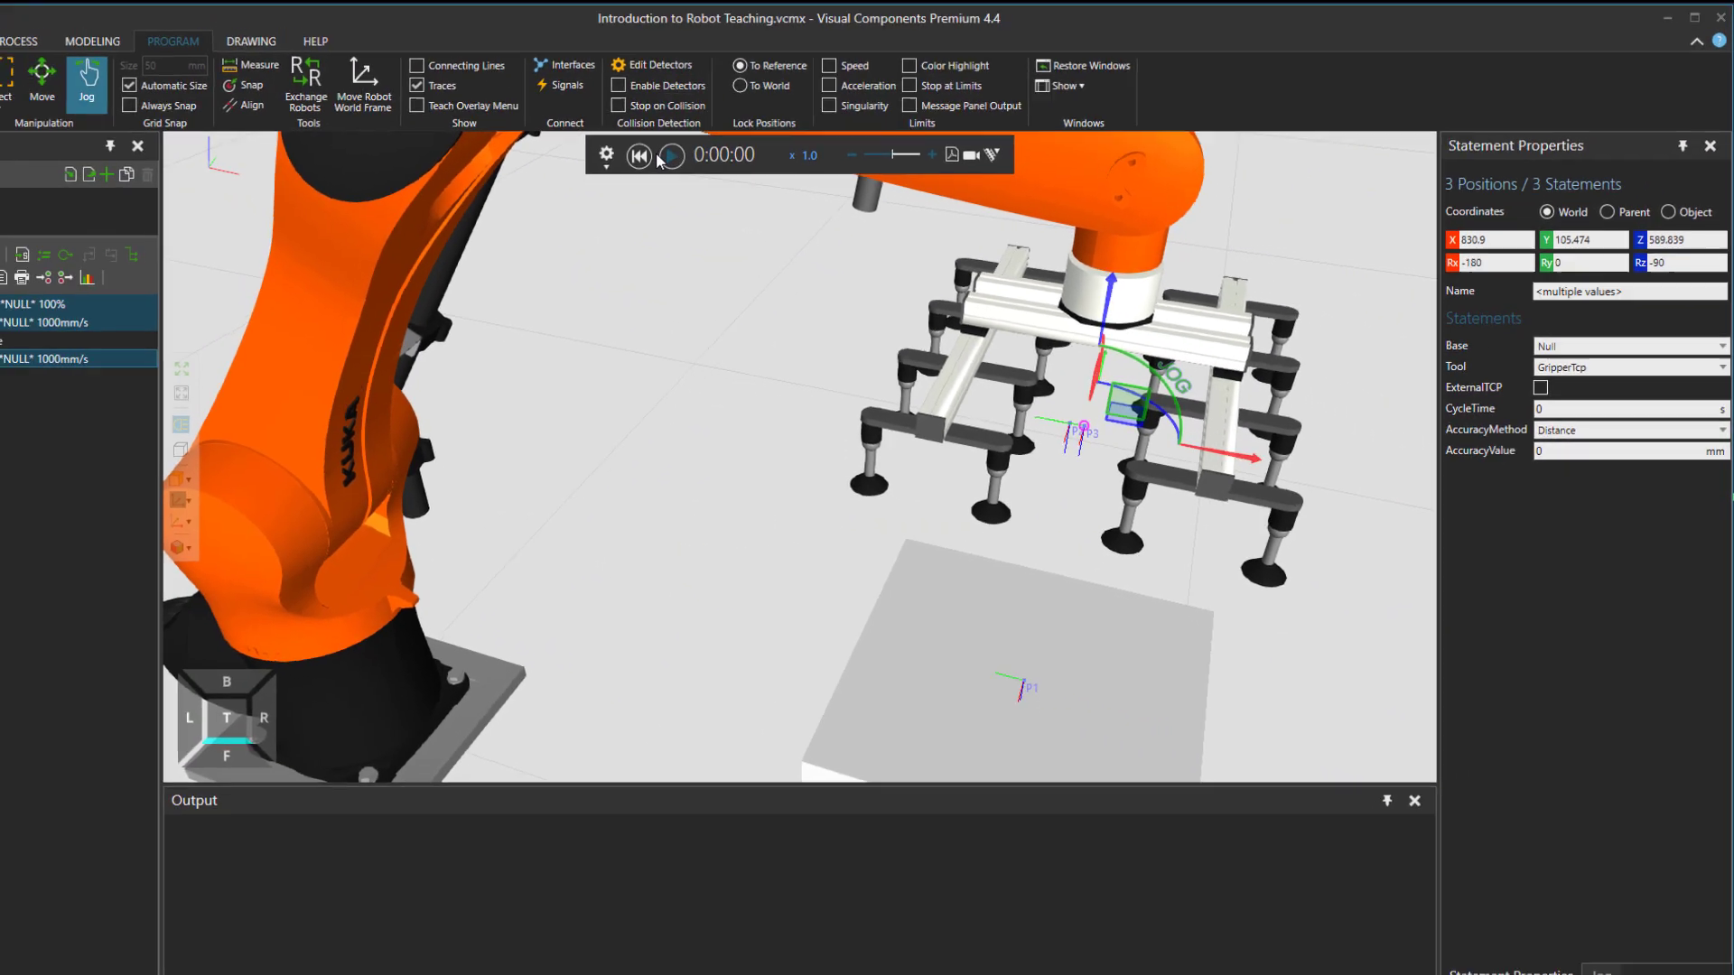
# Test-run the program twice, rewinding to 0:00:00, then select the Set OUT[1] statement
pyautogui.click(668, 156)
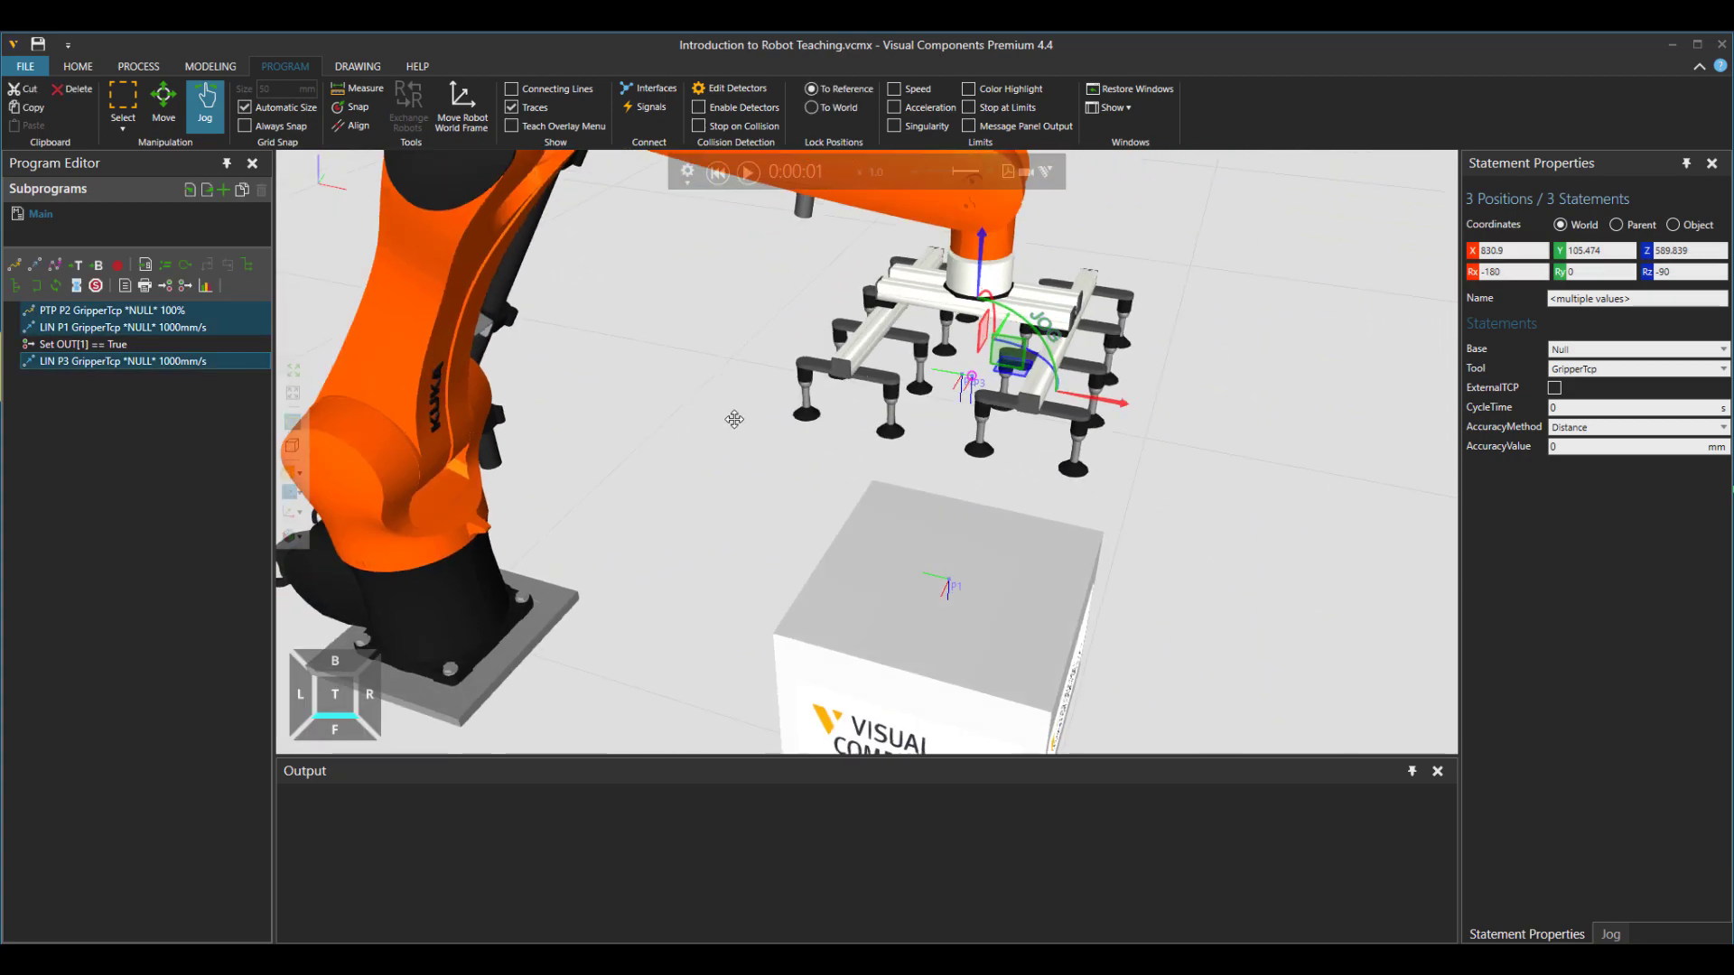
pyautogui.click(718, 172)
pyautogui.click(748, 172)
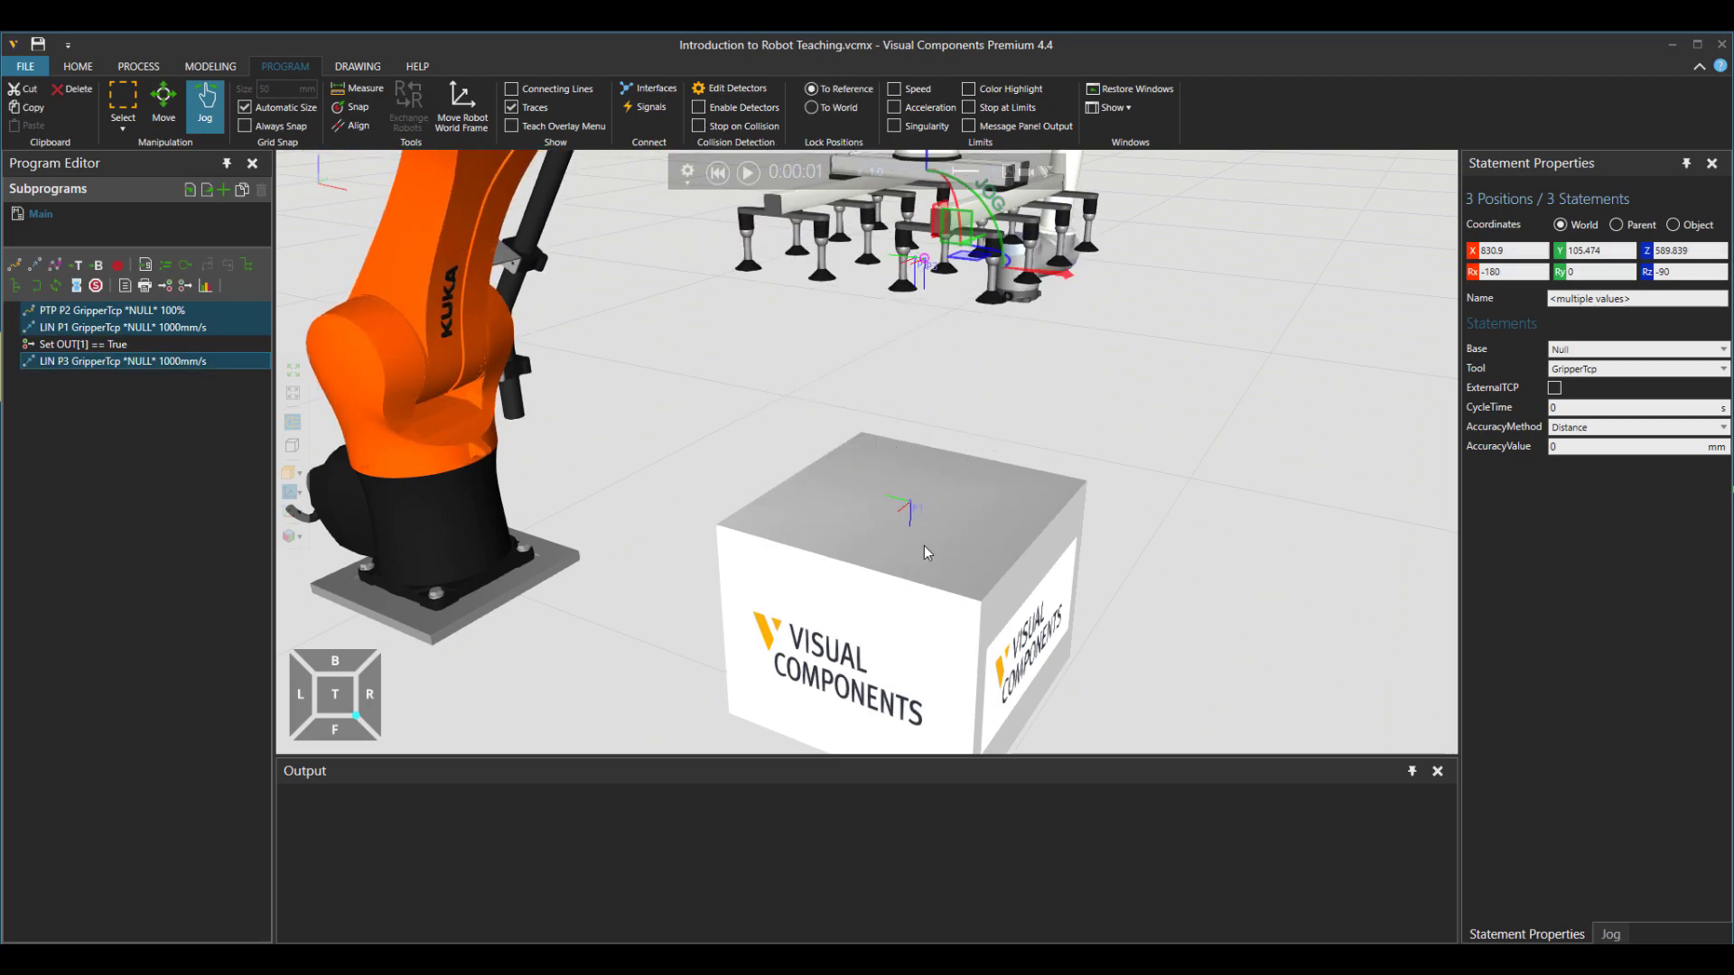
pyautogui.click(718, 171)
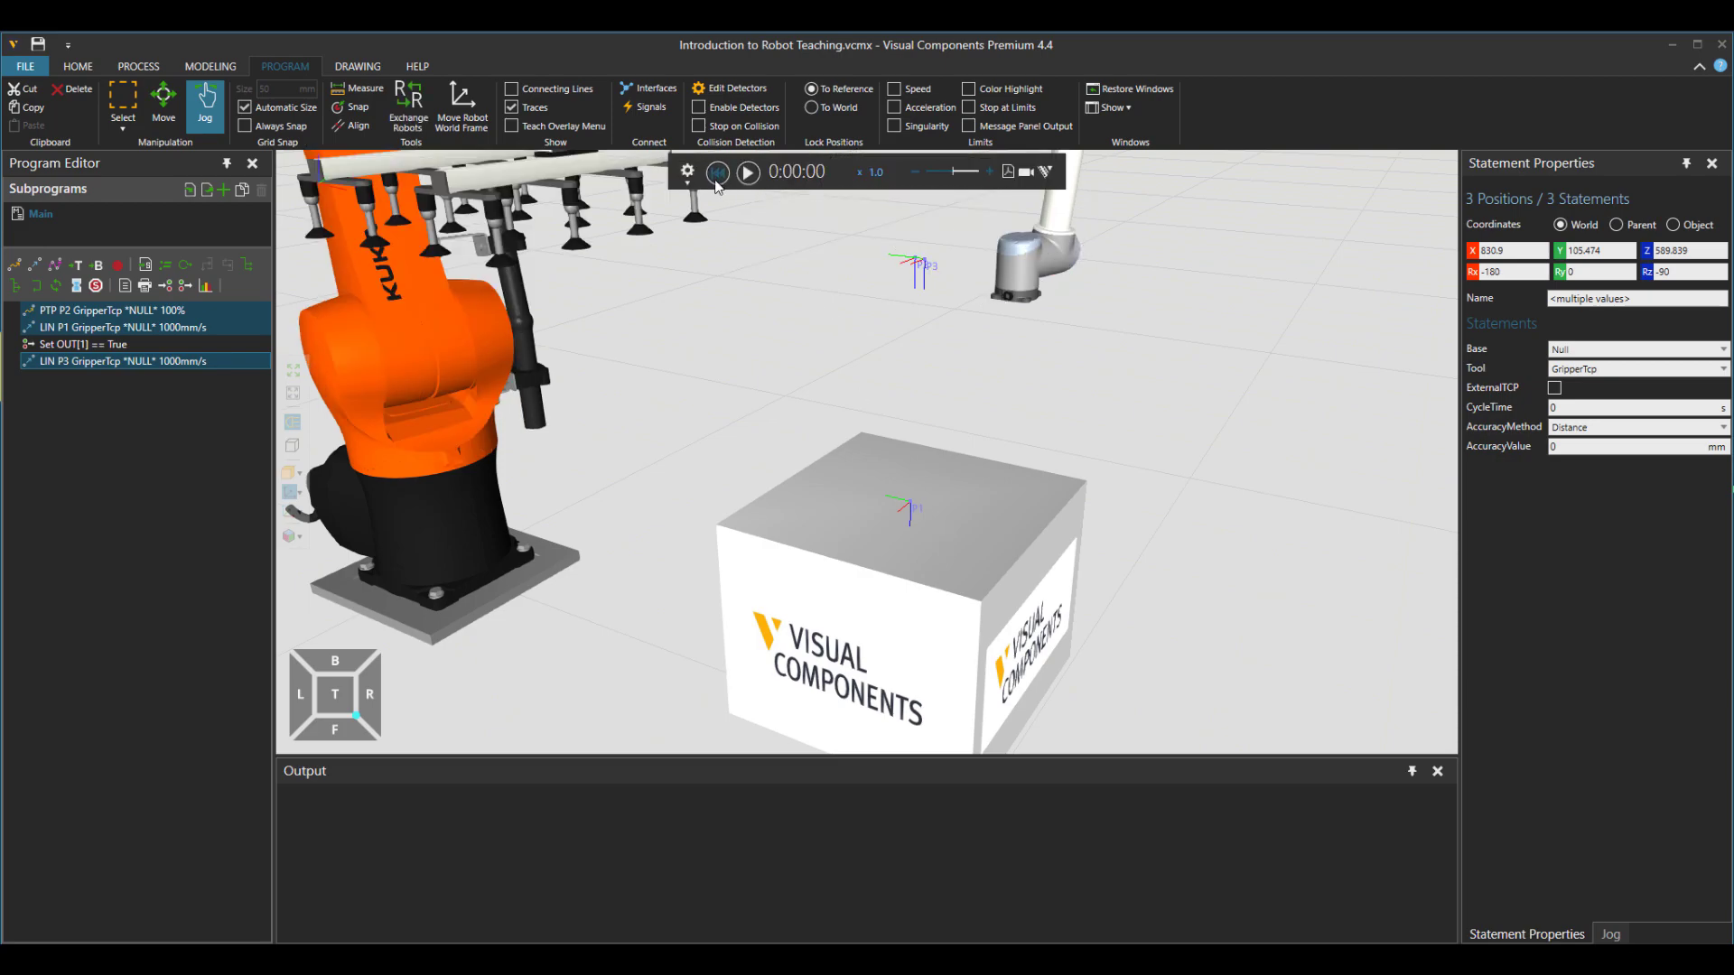
pyautogui.click(92, 348)
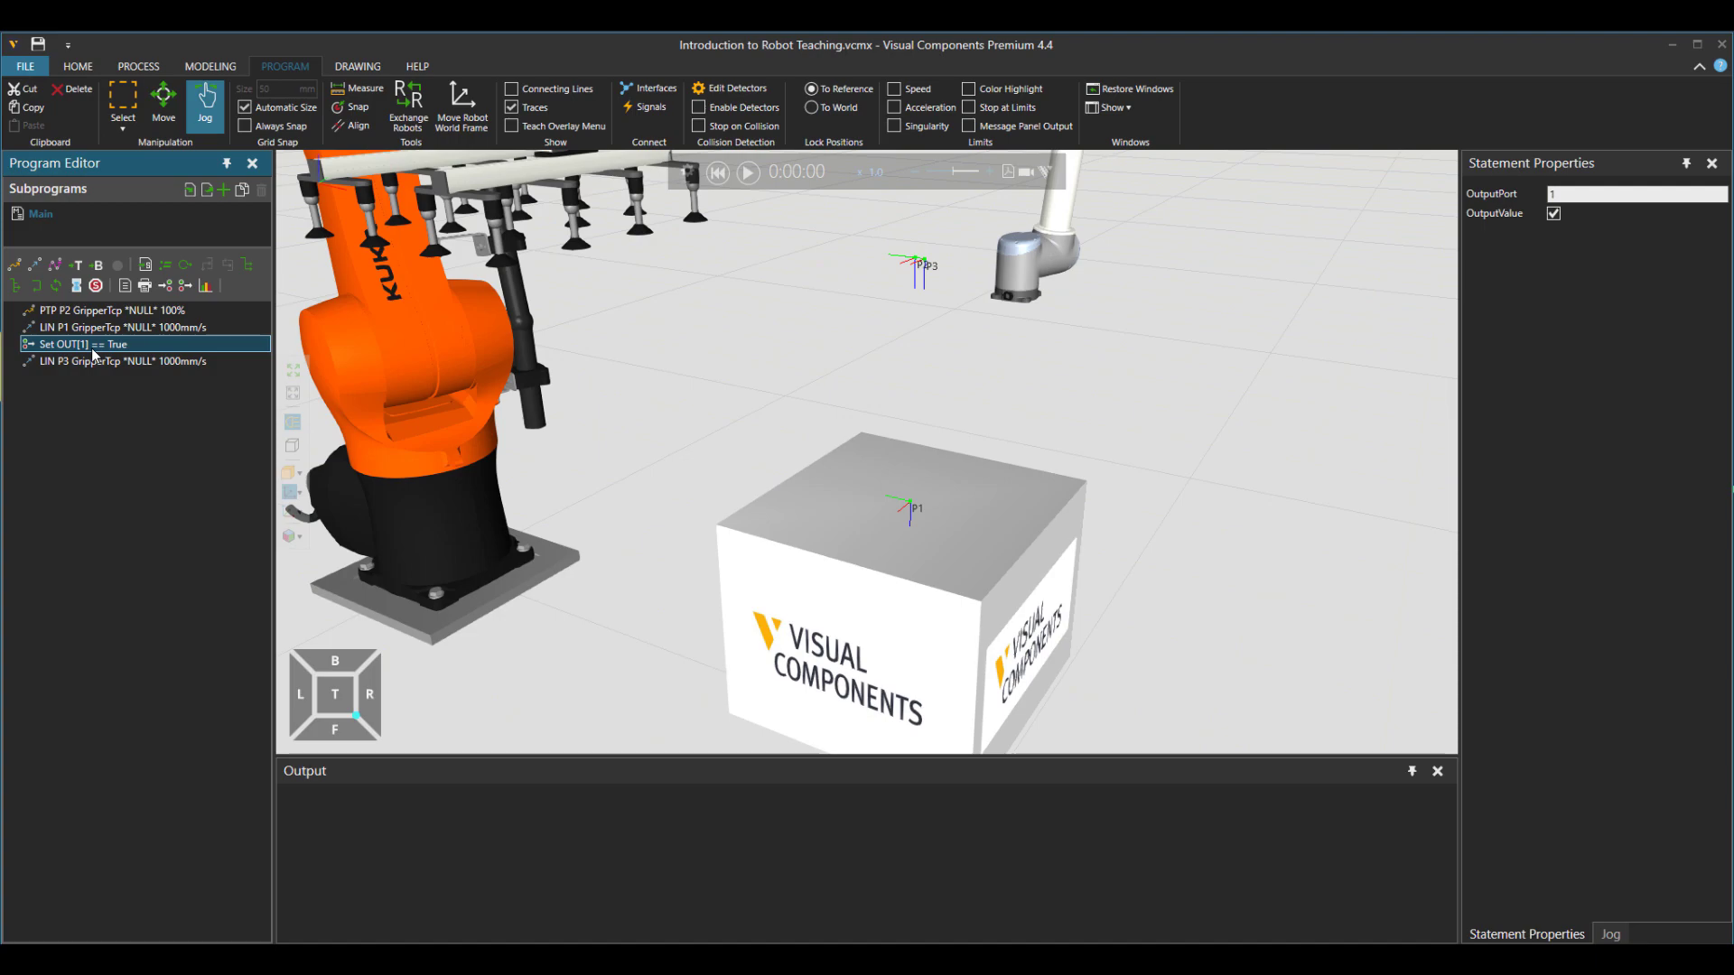
# Set the KUKA's signal actions to output 1, grasping with GripperTcp instead of Tool1
pyautogui.click(444, 430)
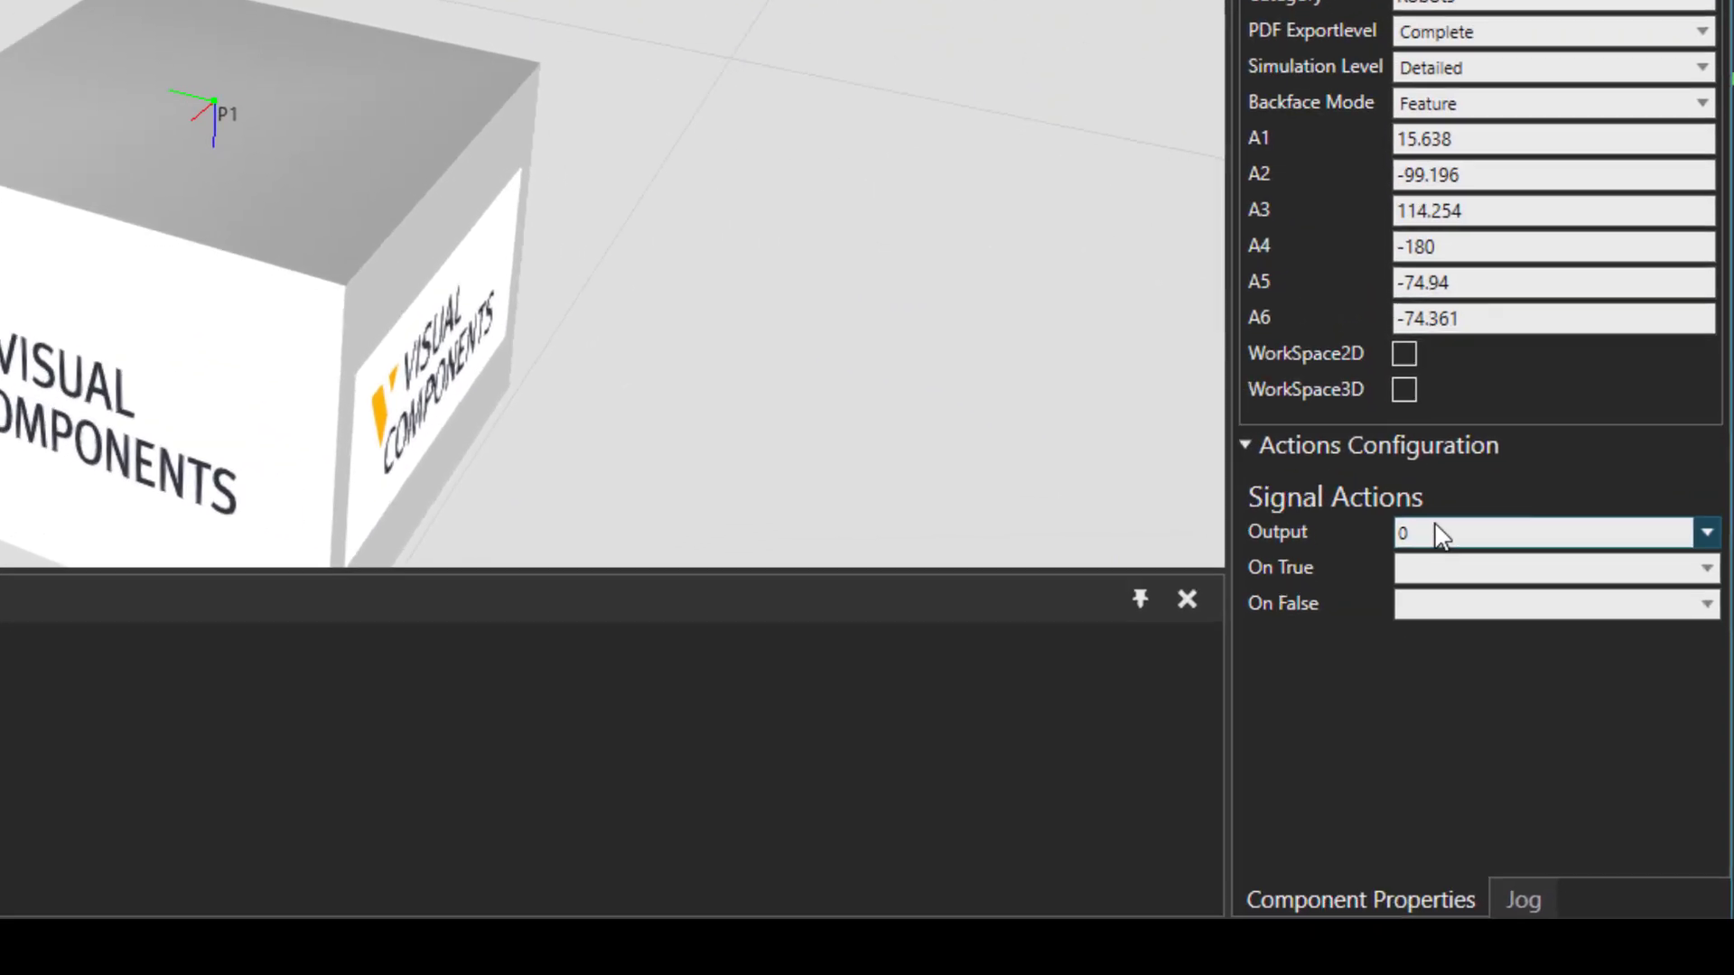
pyautogui.click(1576, 736)
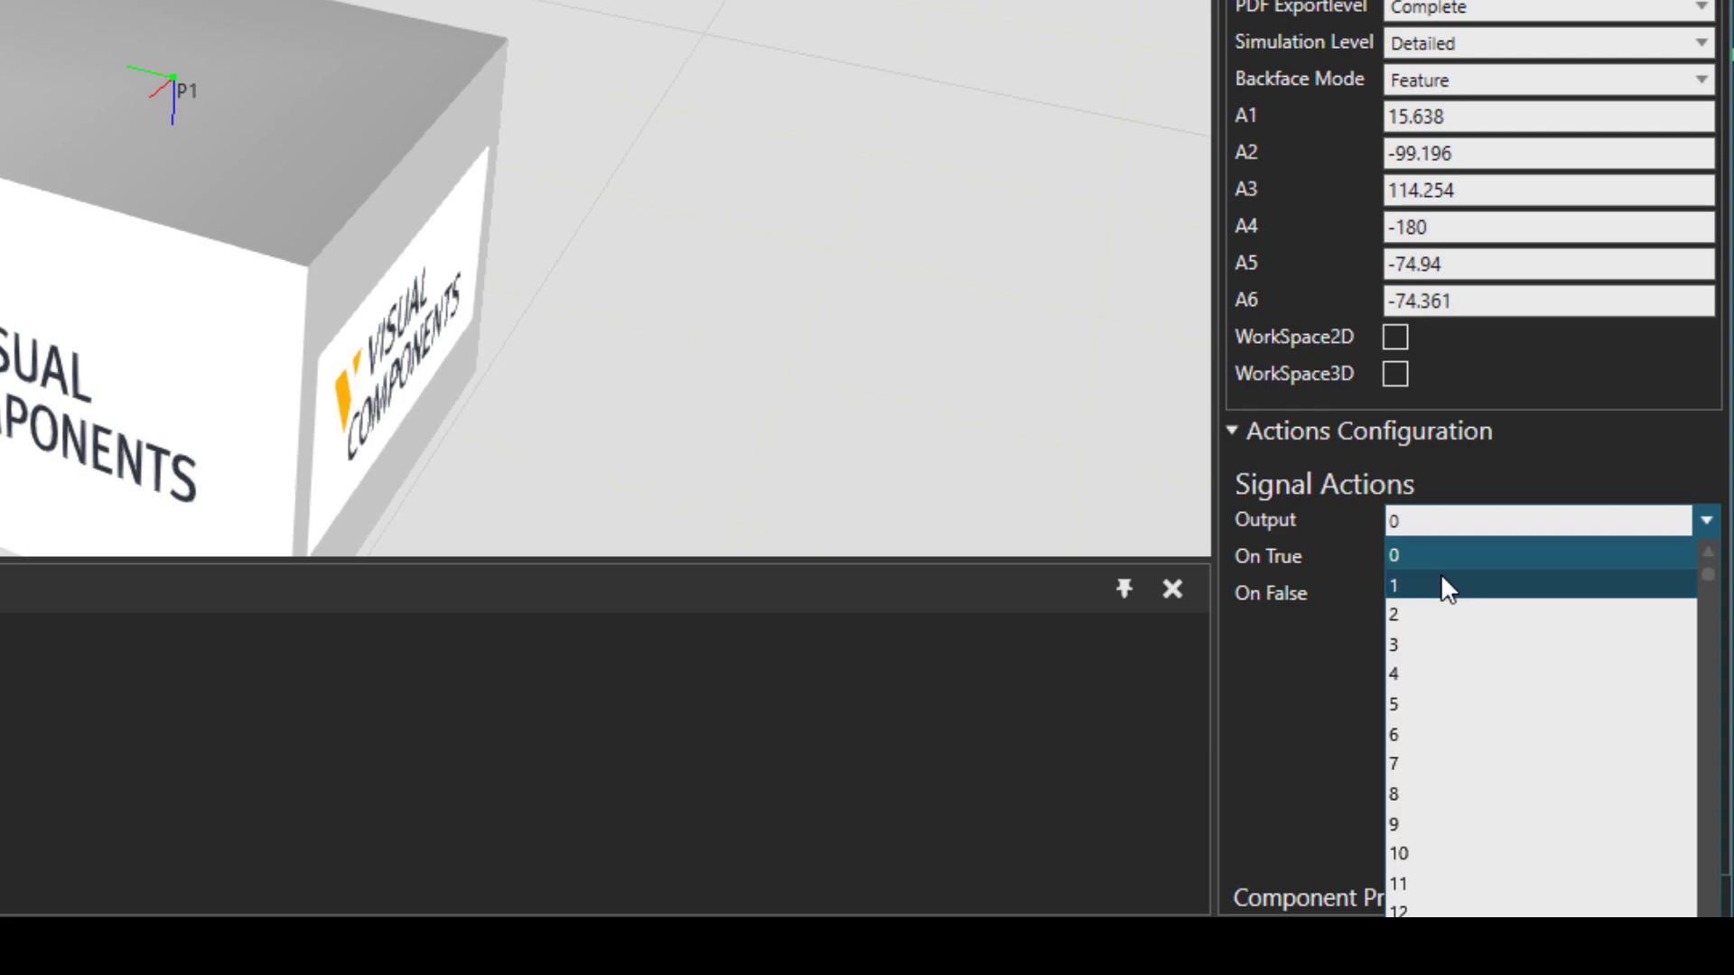
pyautogui.click(1439, 585)
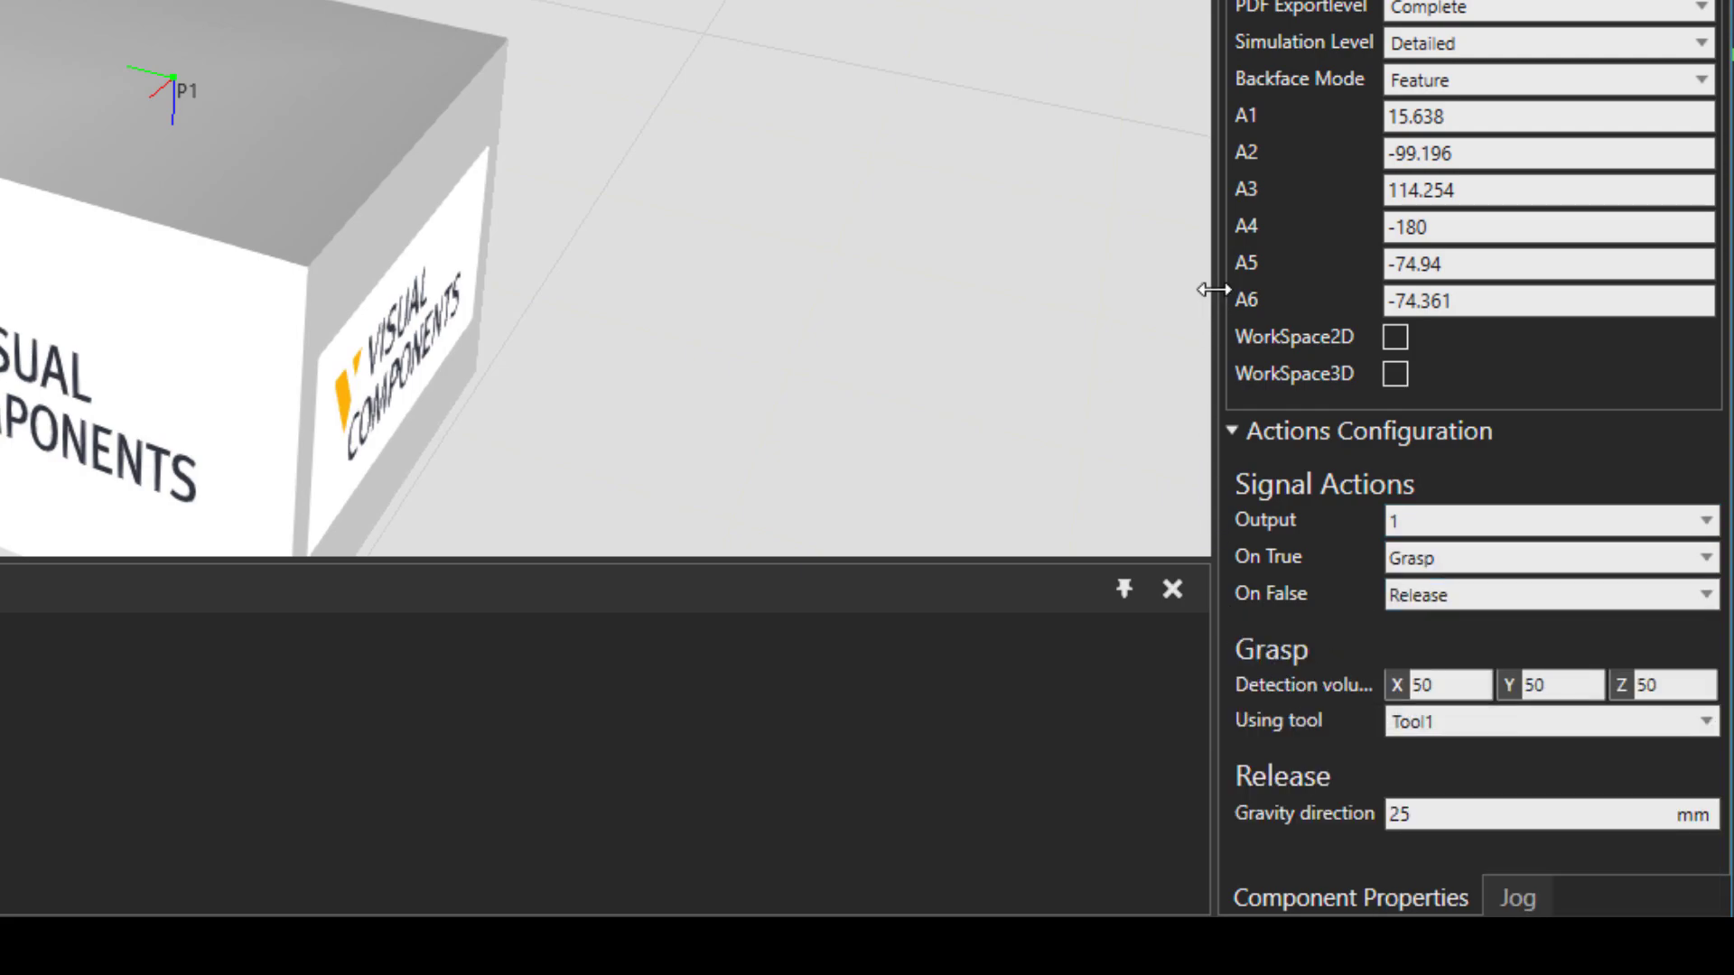
pyautogui.moveTo(1211, 283); pyautogui.dragTo(1005, 322)
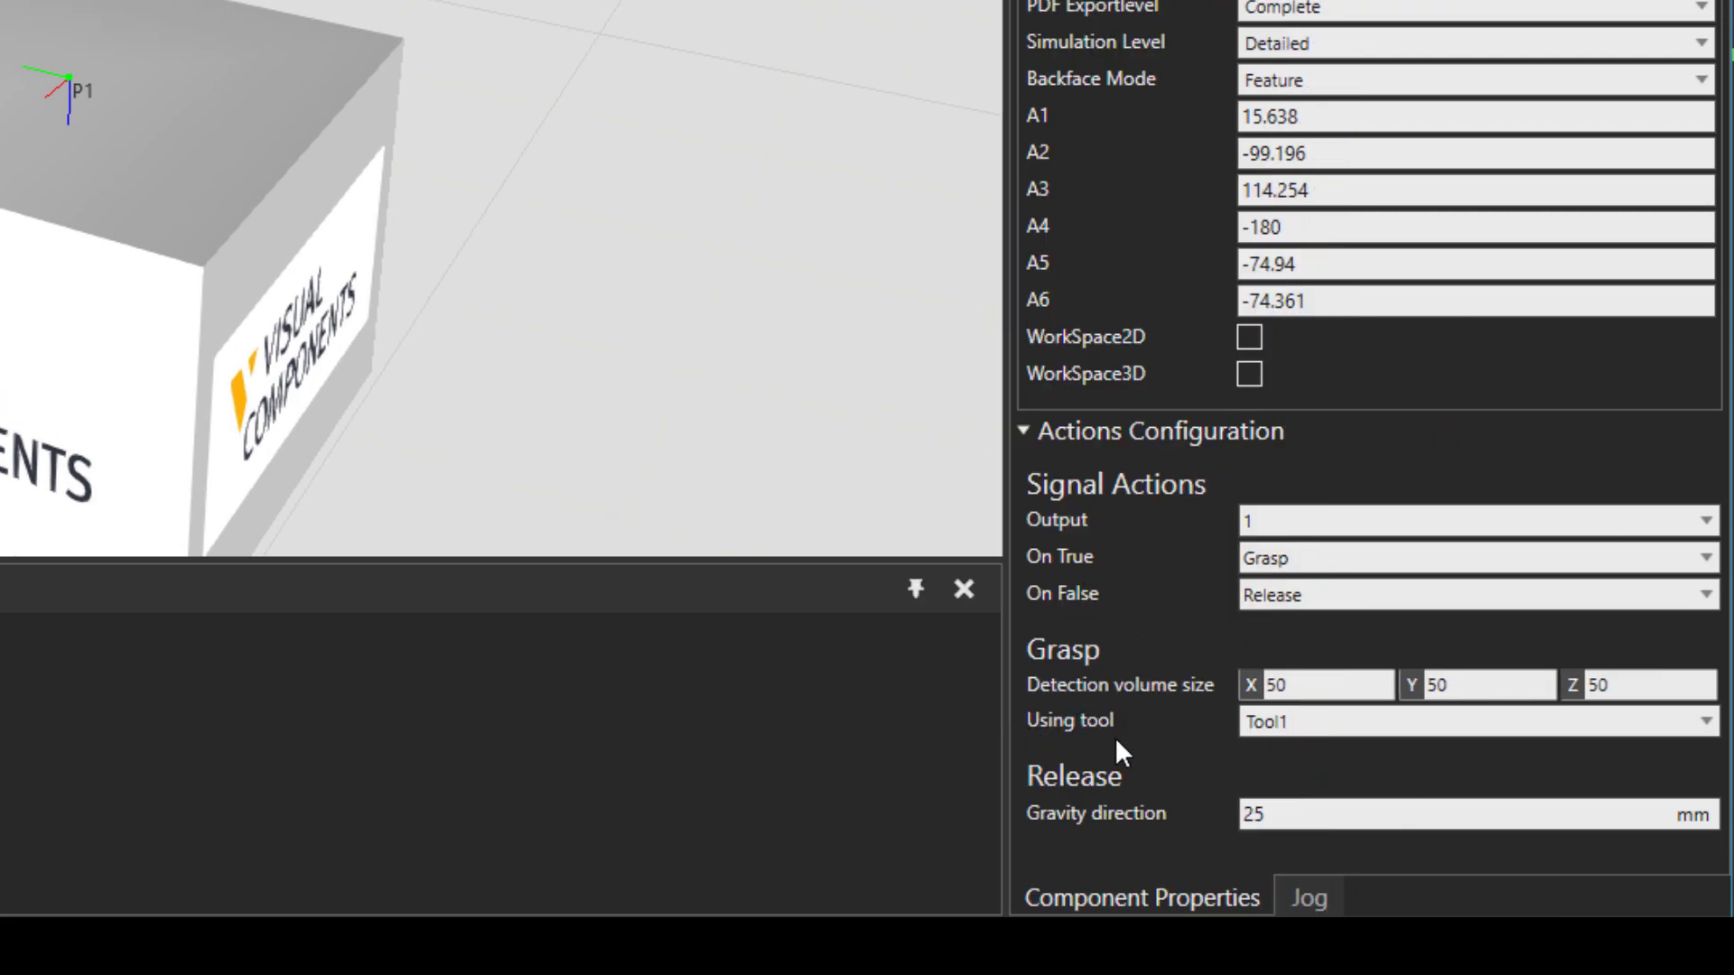
pyautogui.click(1246, 741)
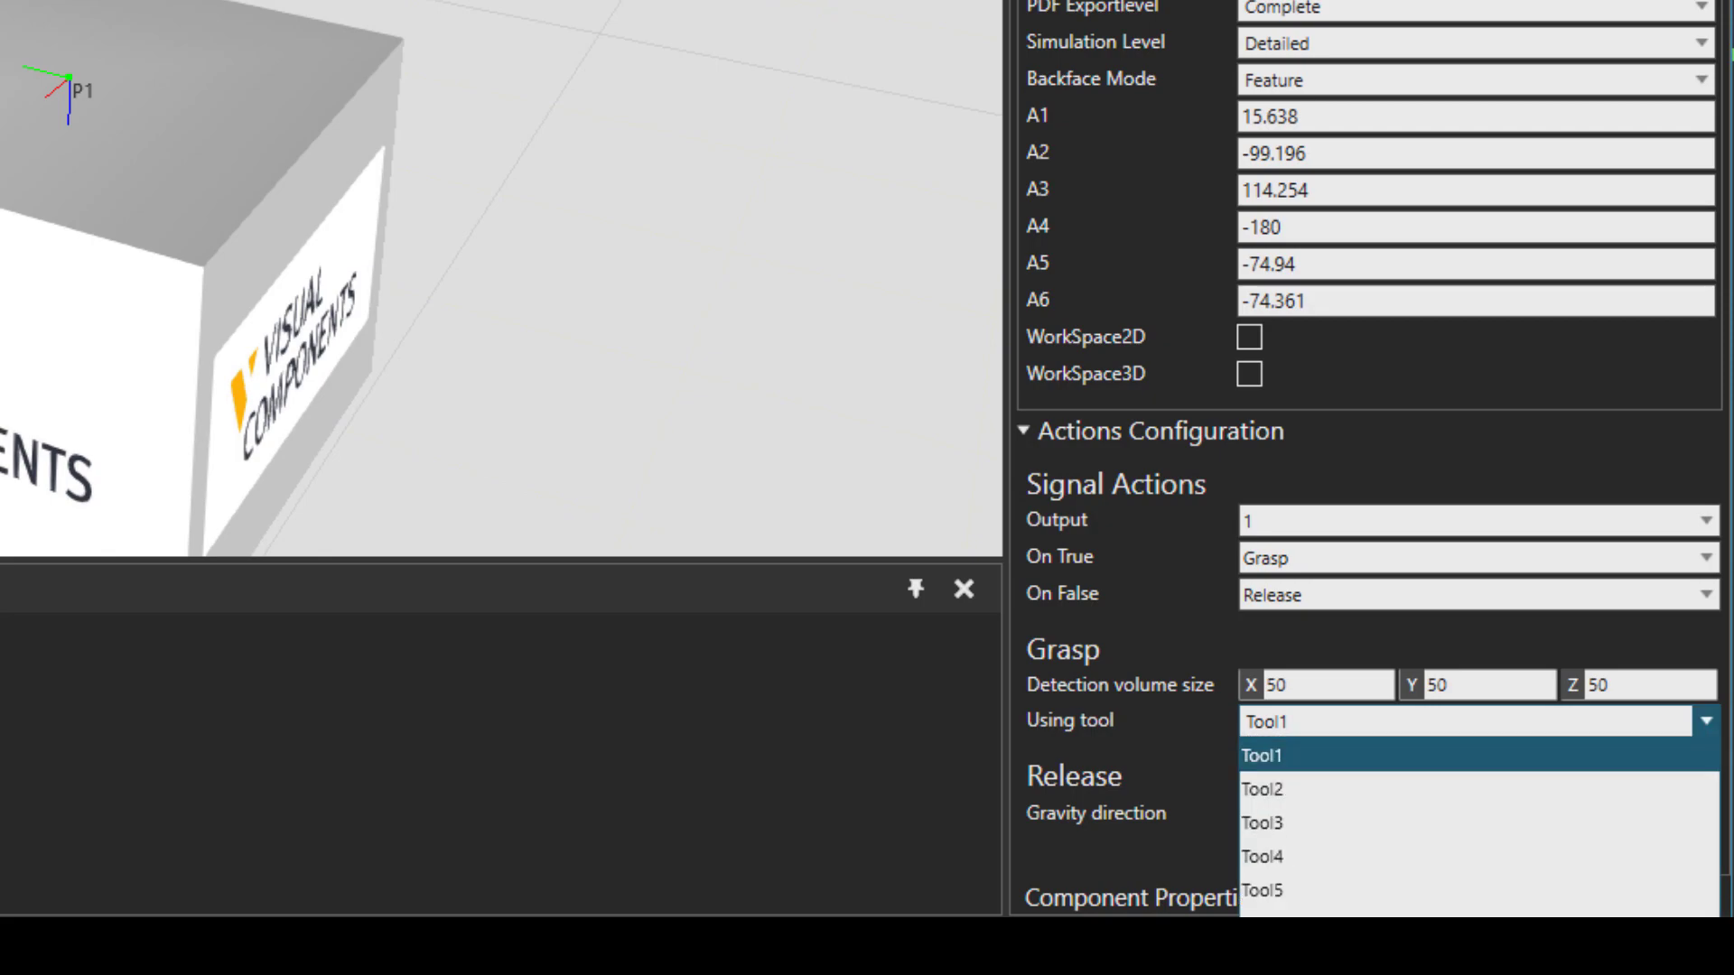
pyautogui.press('g')
pyautogui.press('Return')
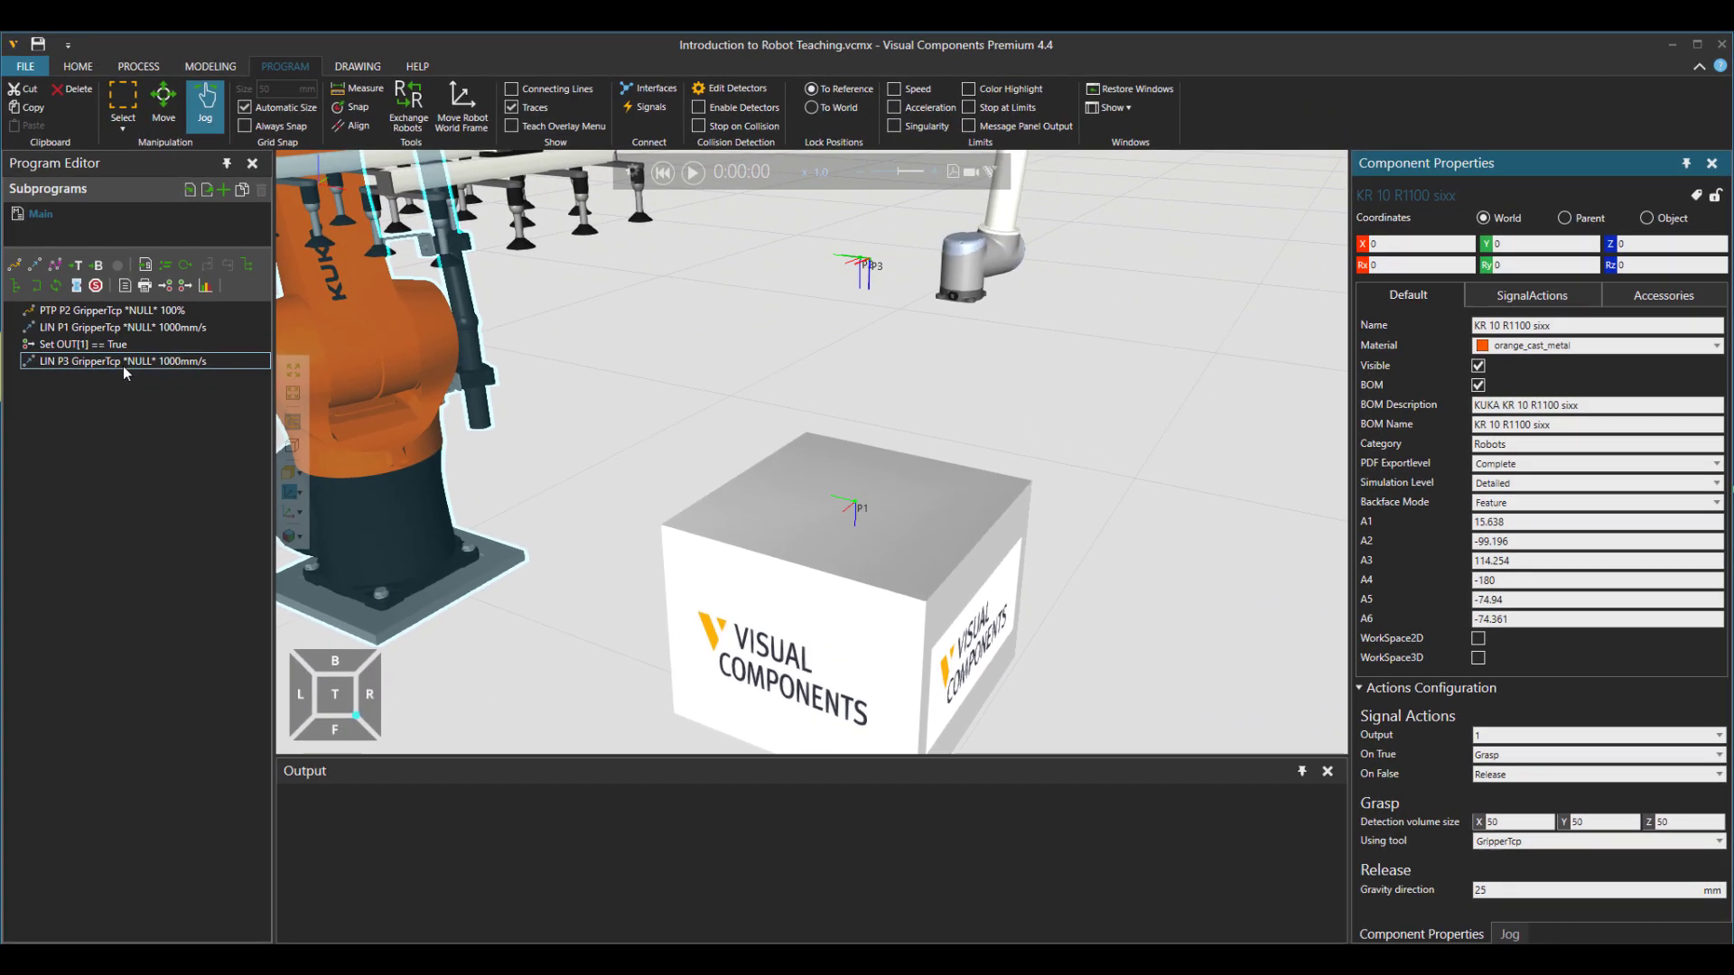
pyautogui.click(127, 362)
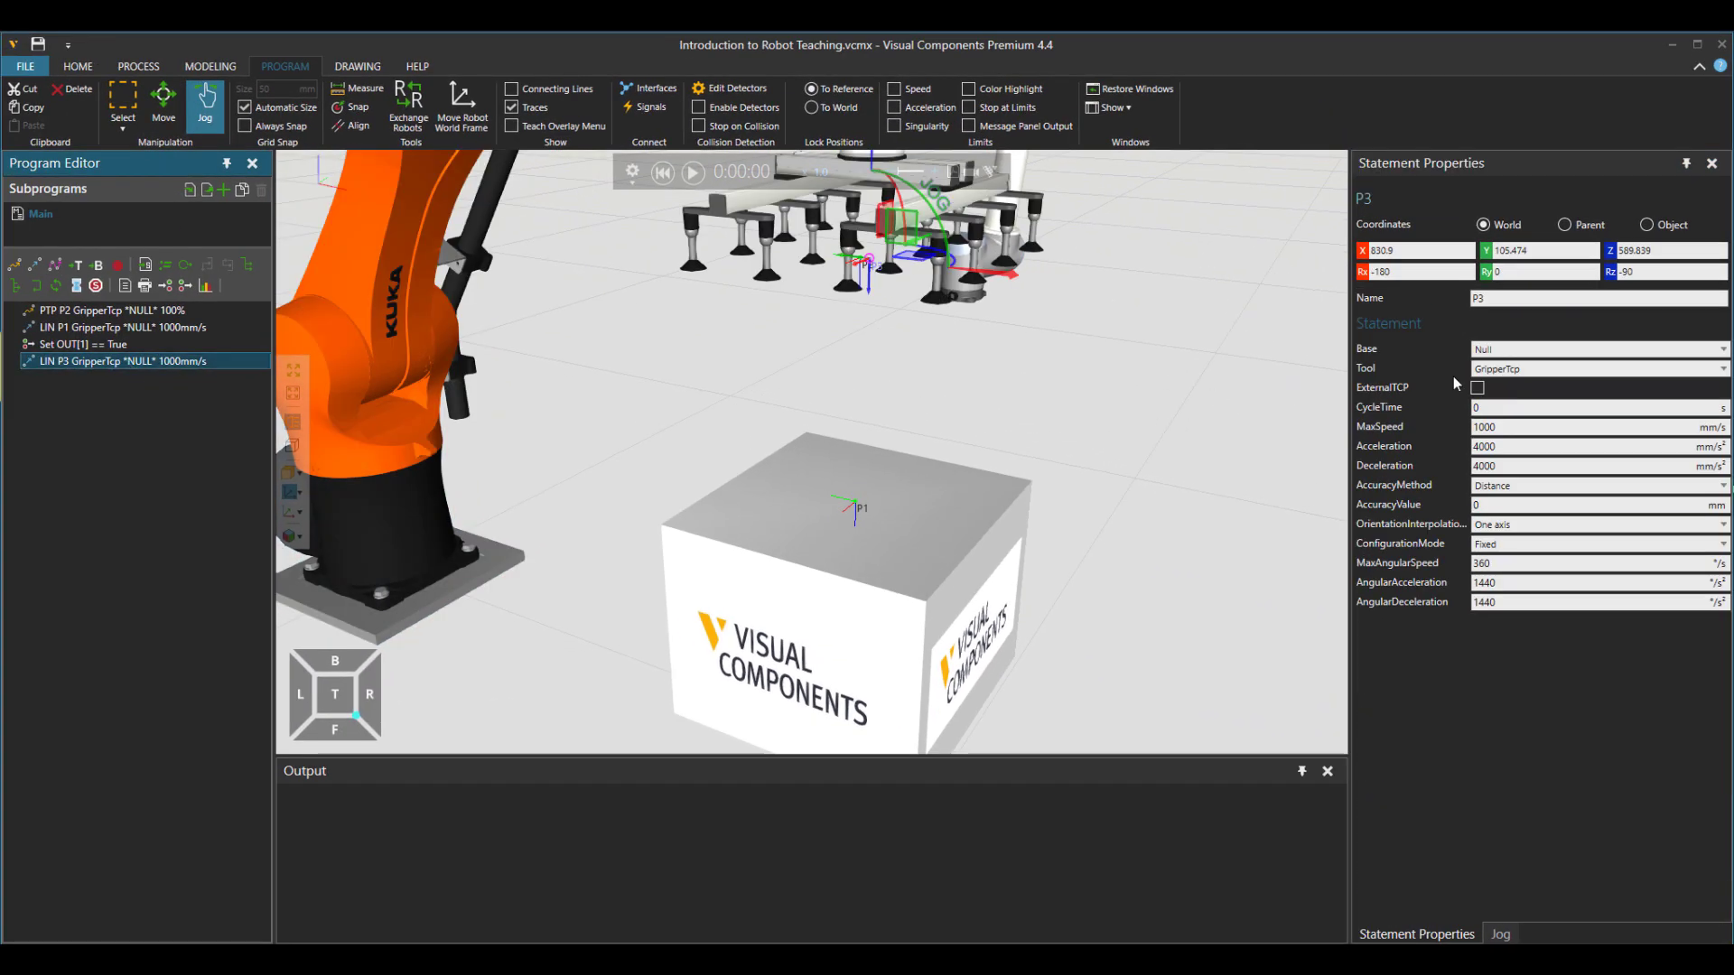
# Run the pick to confirm the KUKA lifts the box, rewind, and select the KUKA robot
pyautogui.click(693, 171)
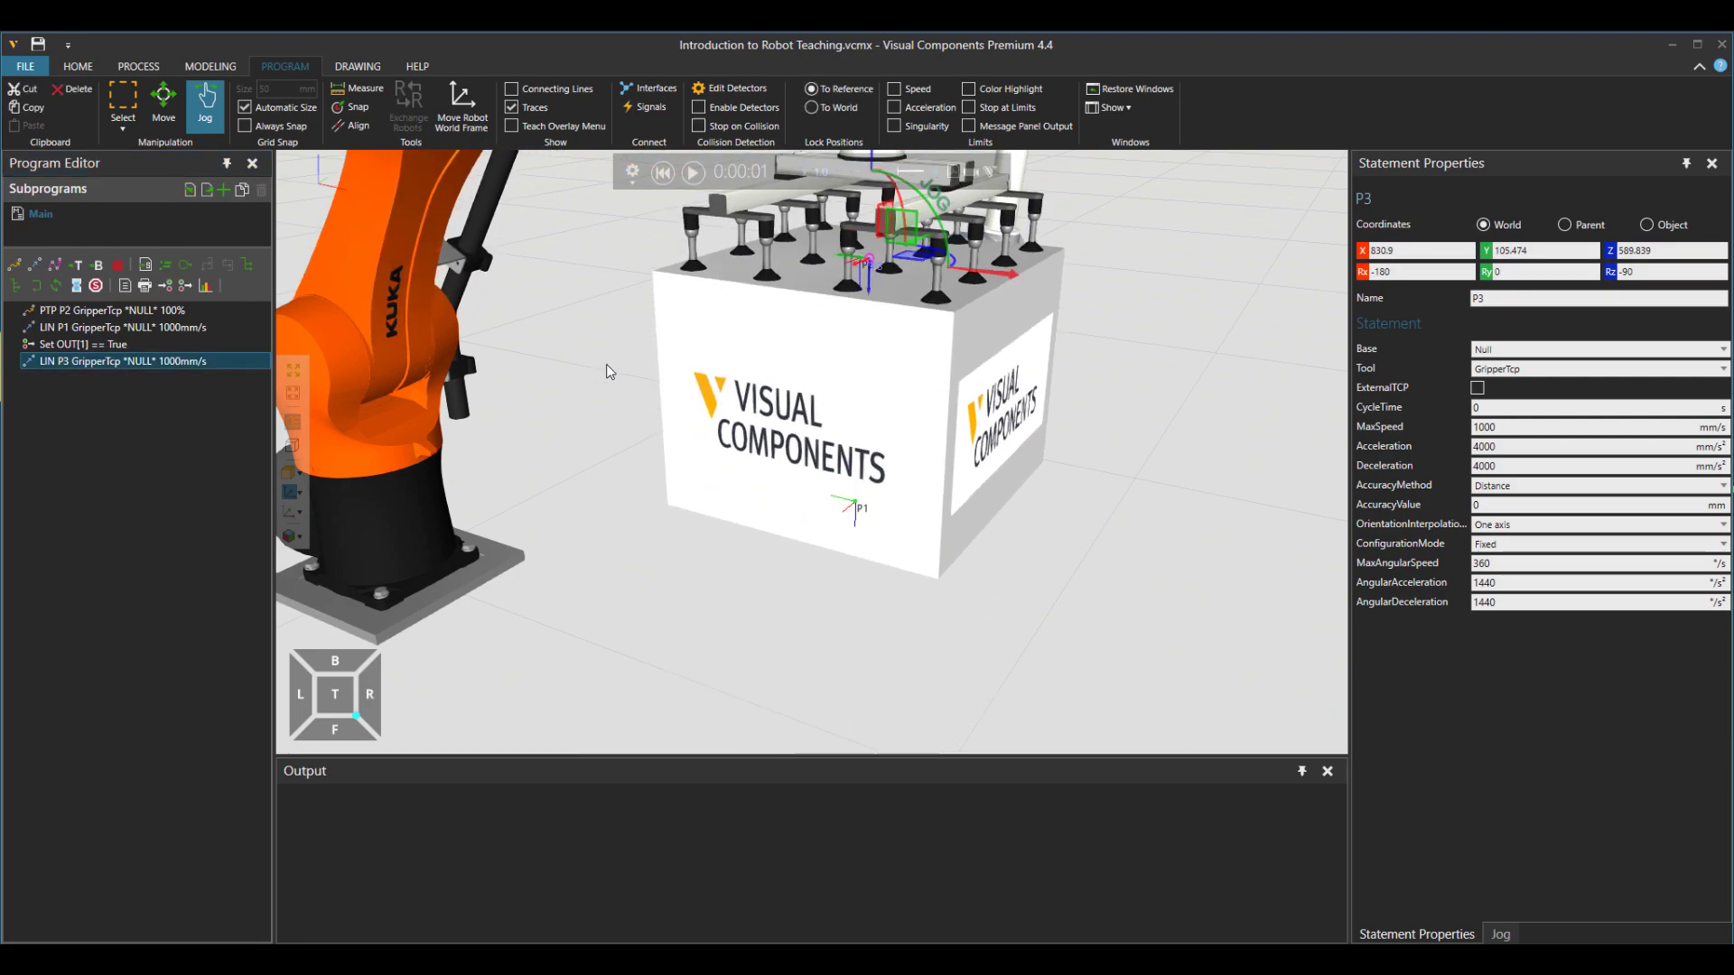
pyautogui.scroll(-5, 592, 483)
pyautogui.keyDown('ctrl'); pyautogui.moveTo(591, 483); pyautogui.dragTo(732, 470, button='right'); pyautogui.keyUp('ctrl')
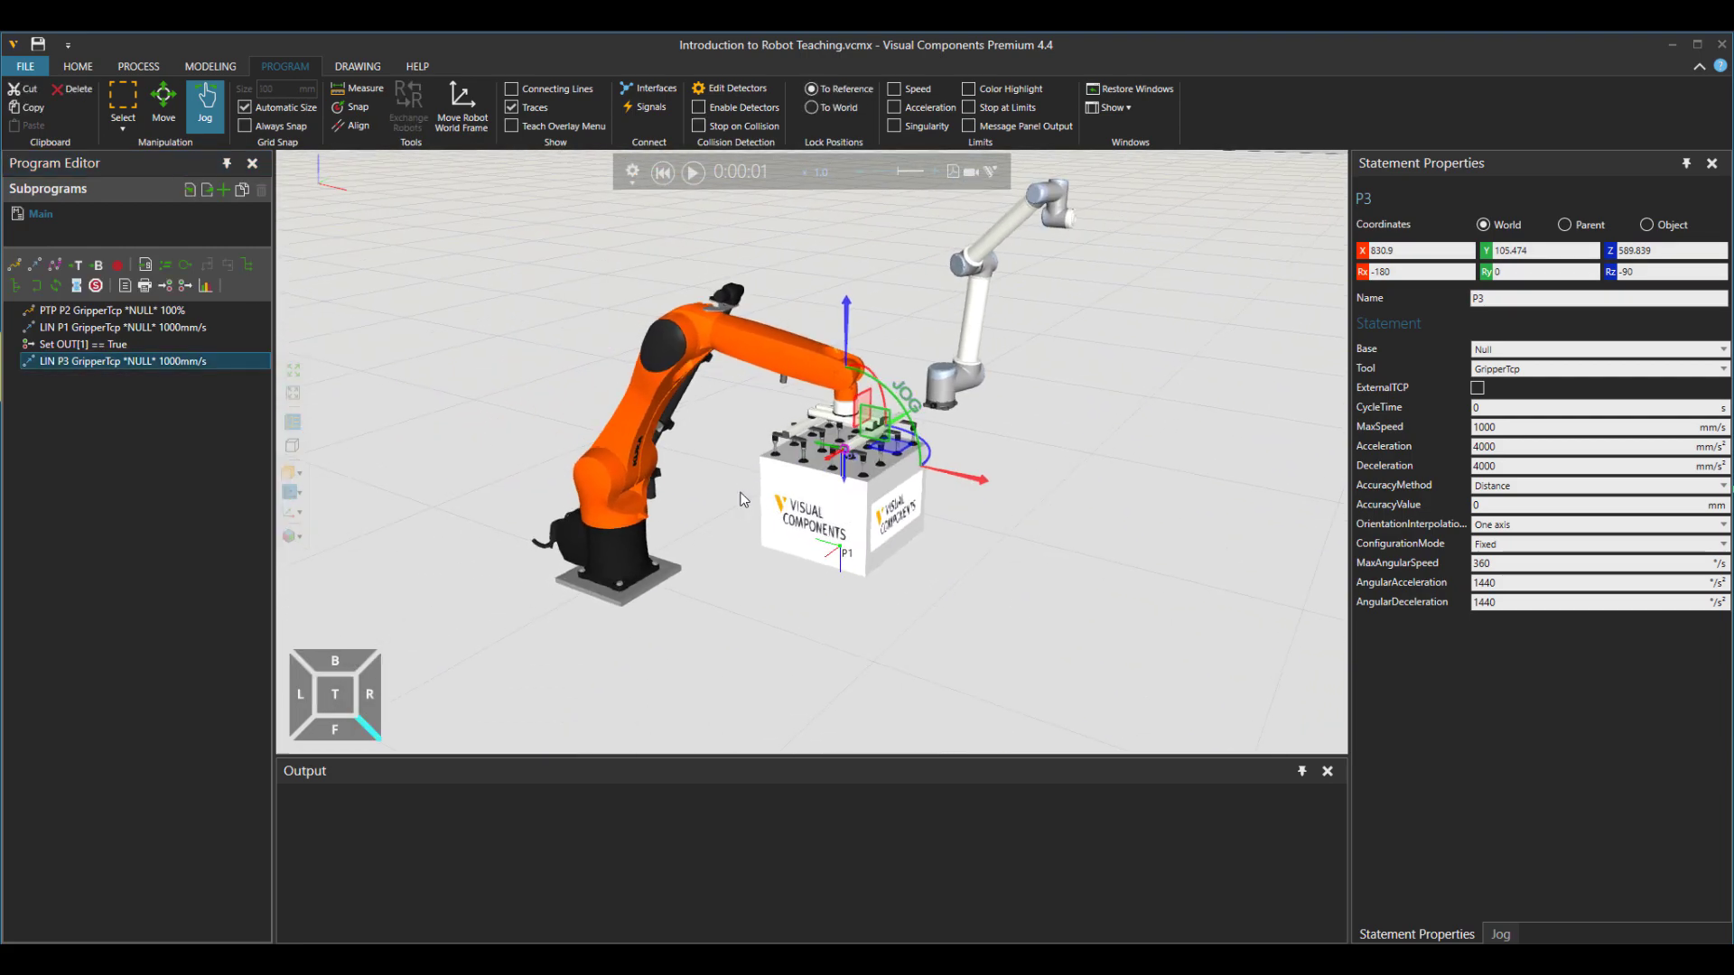
pyautogui.click(662, 172)
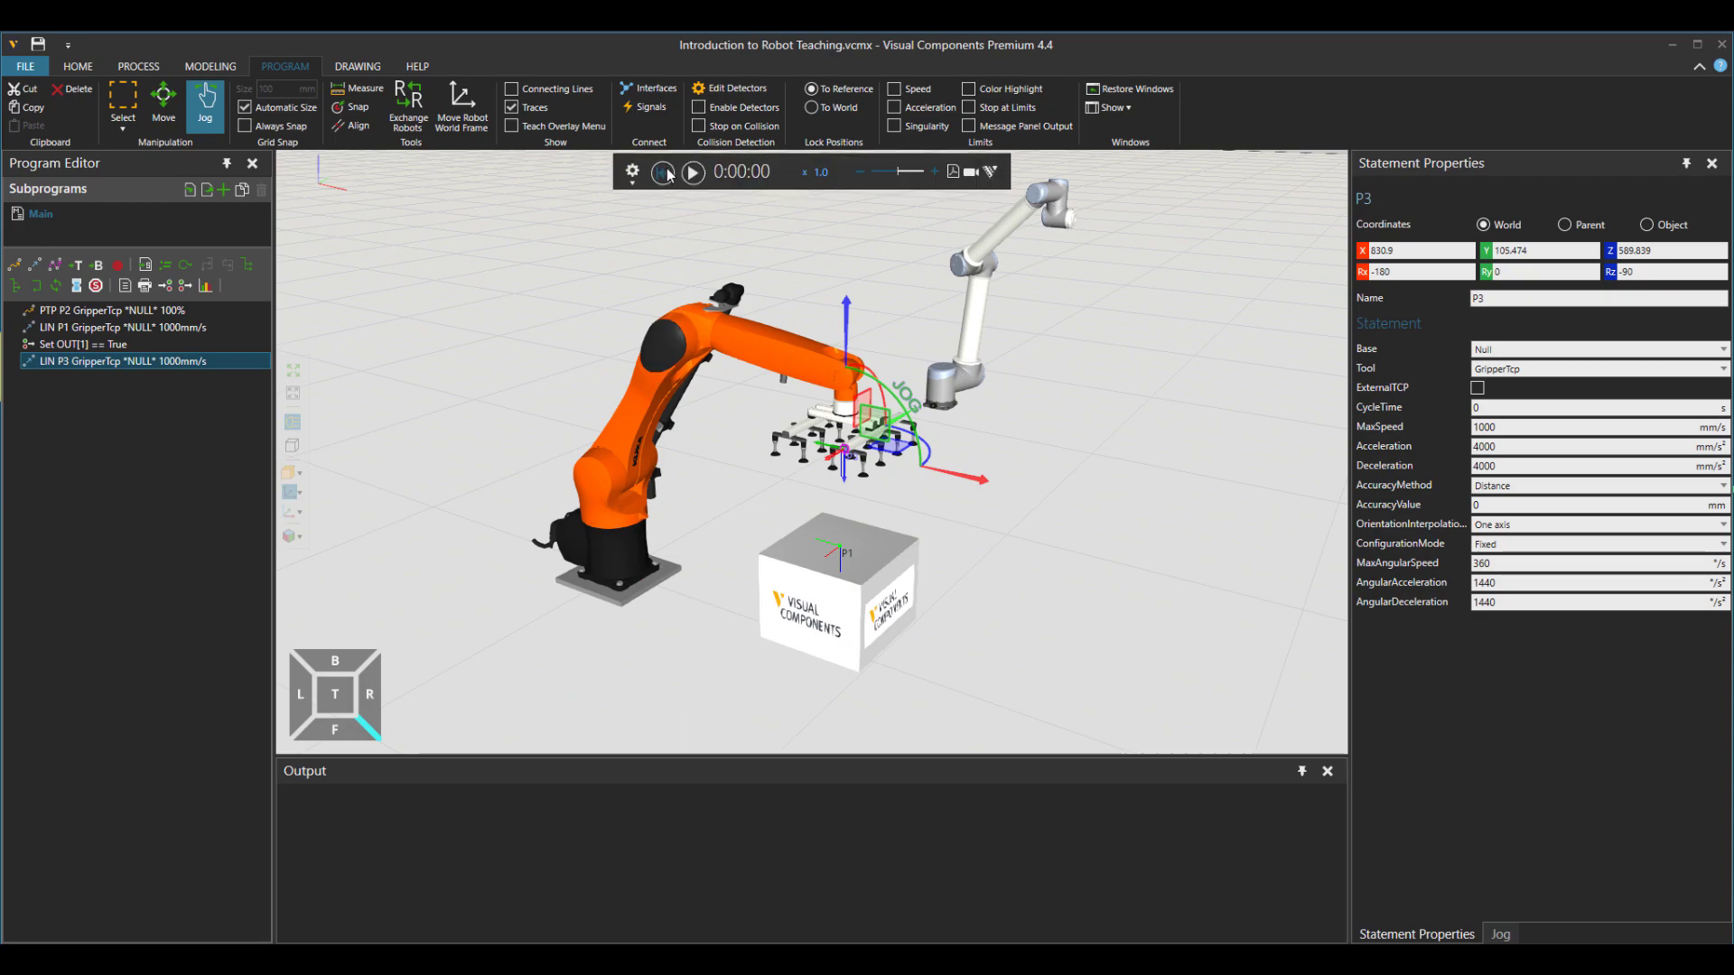
pyautogui.click(629, 484)
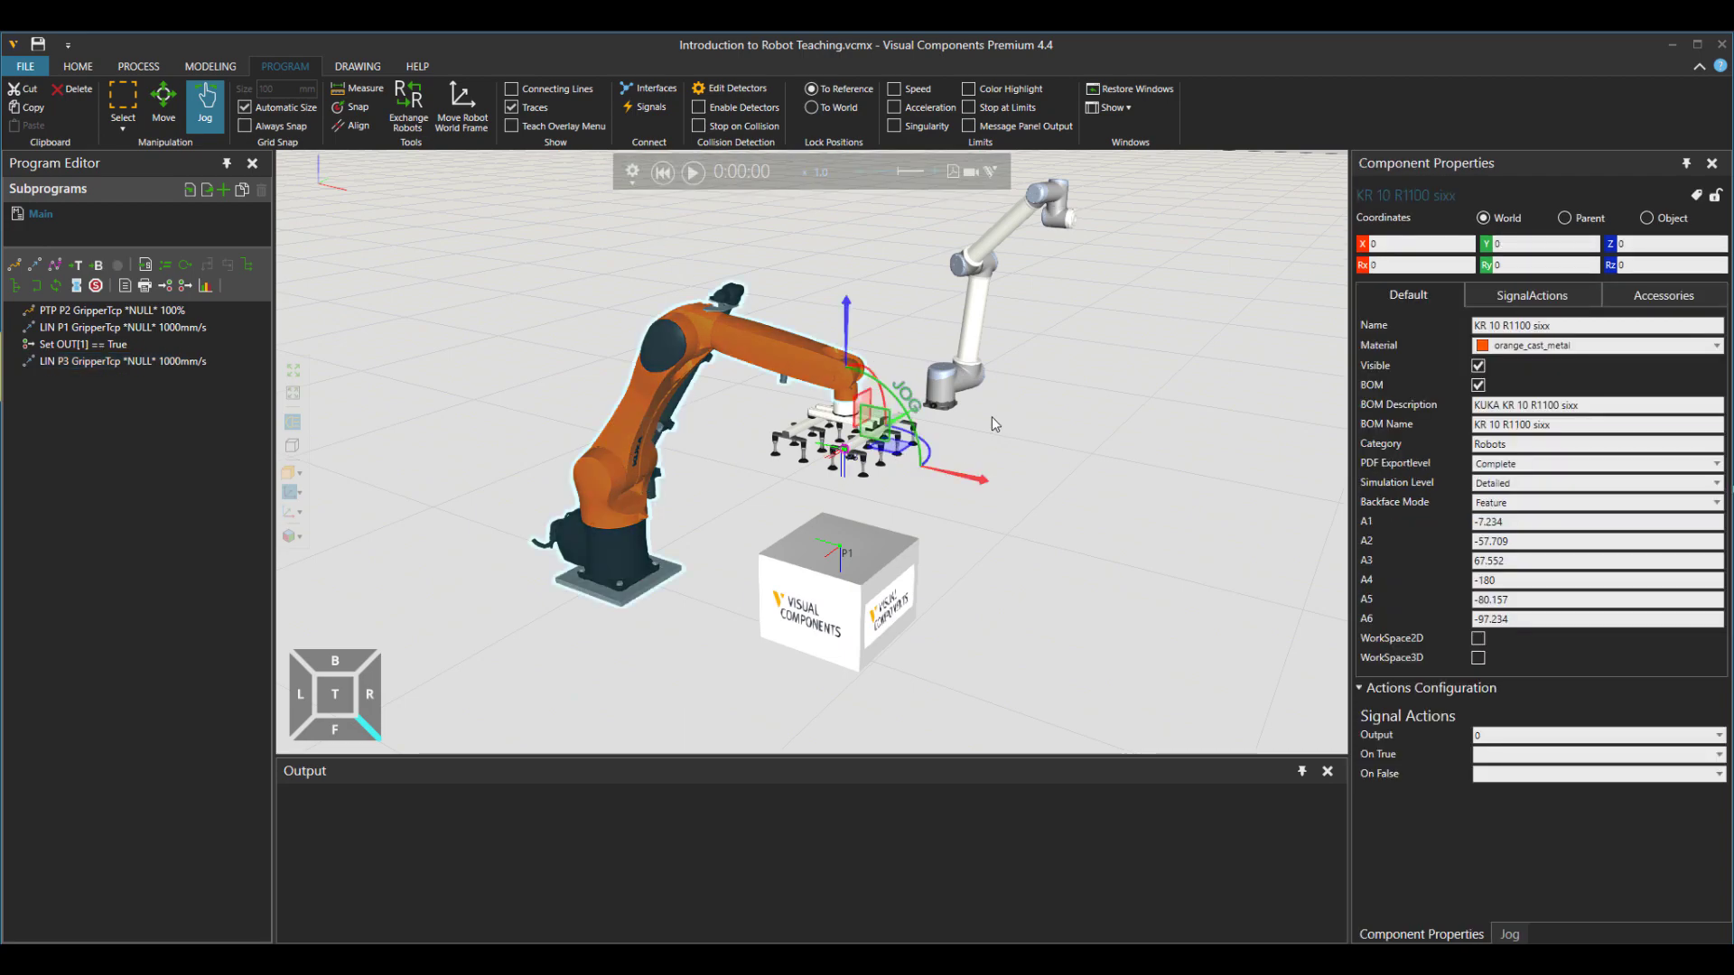
# Exchange the KUKA back to the UR robot and play the program
pyautogui.click(408, 104)
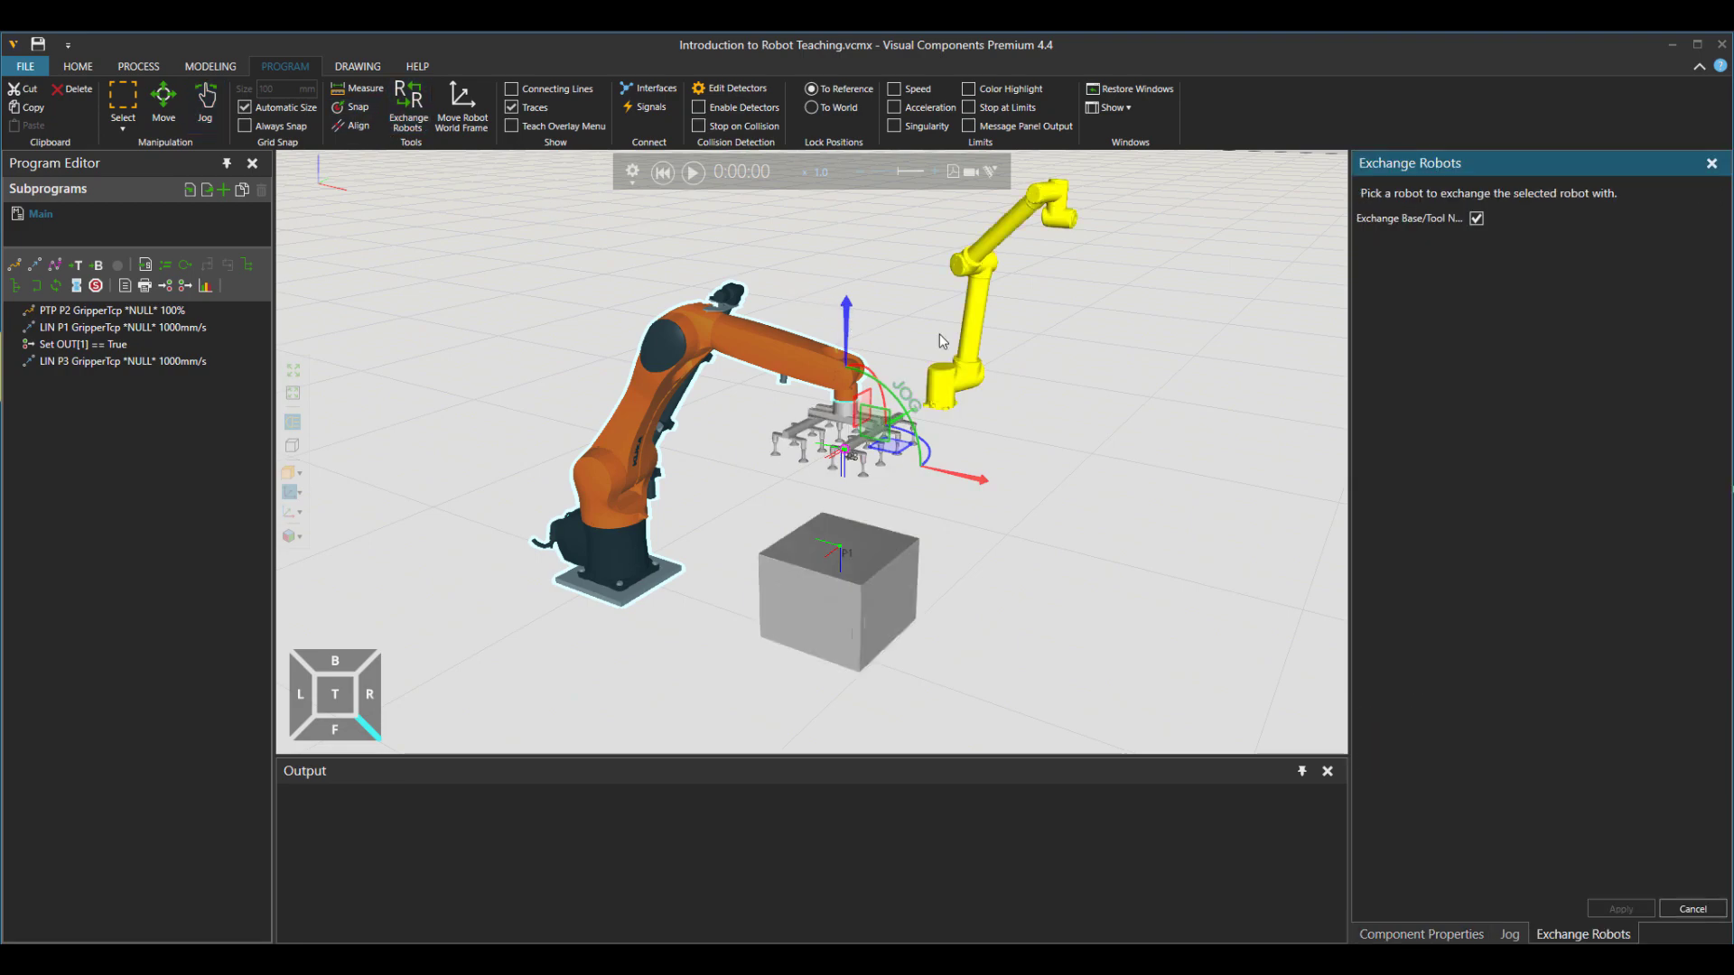
pyautogui.click(982, 363)
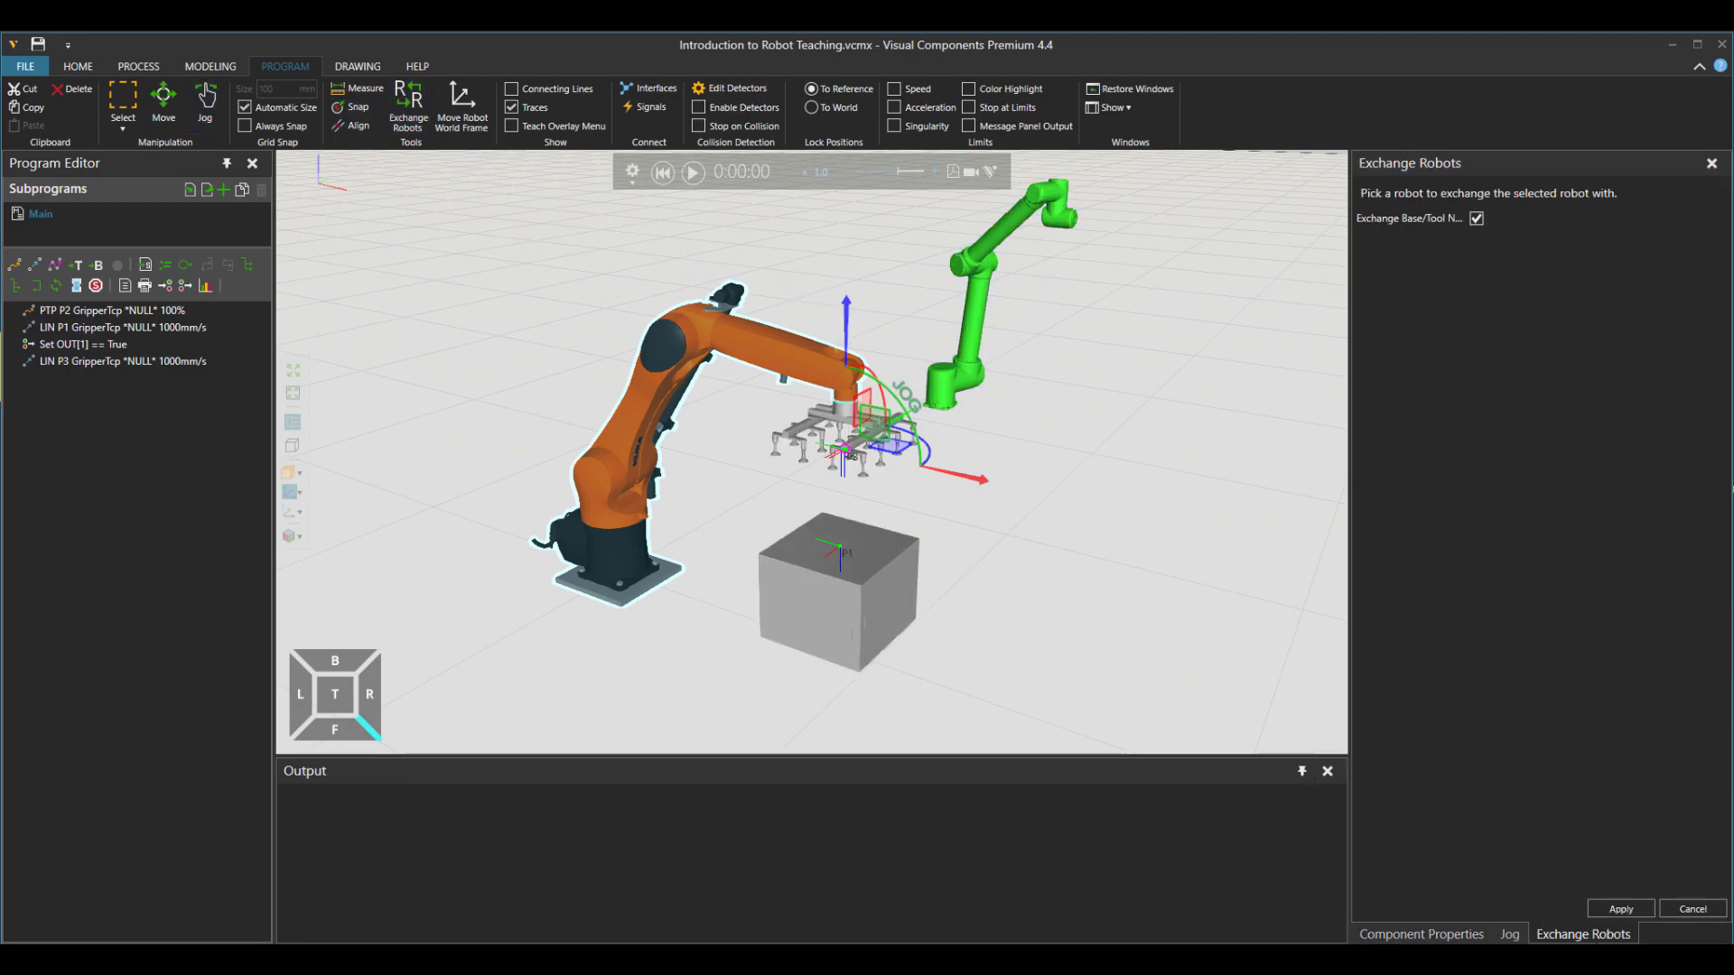
pyautogui.click(1634, 908)
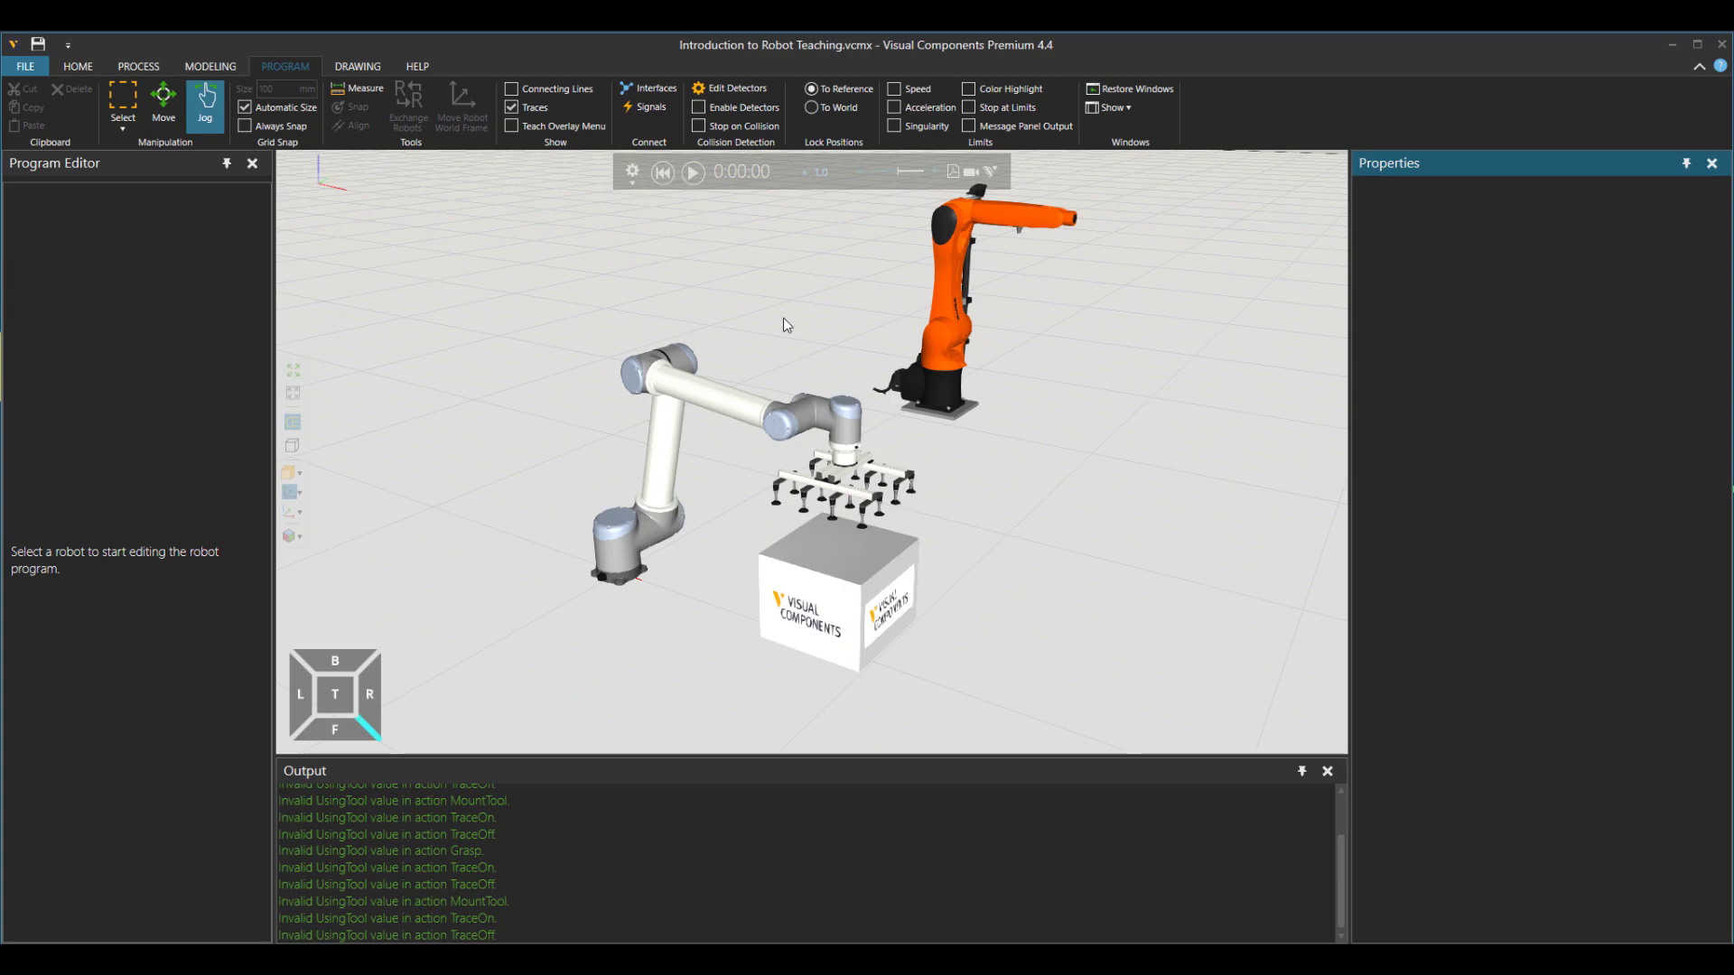
pyautogui.click(692, 173)
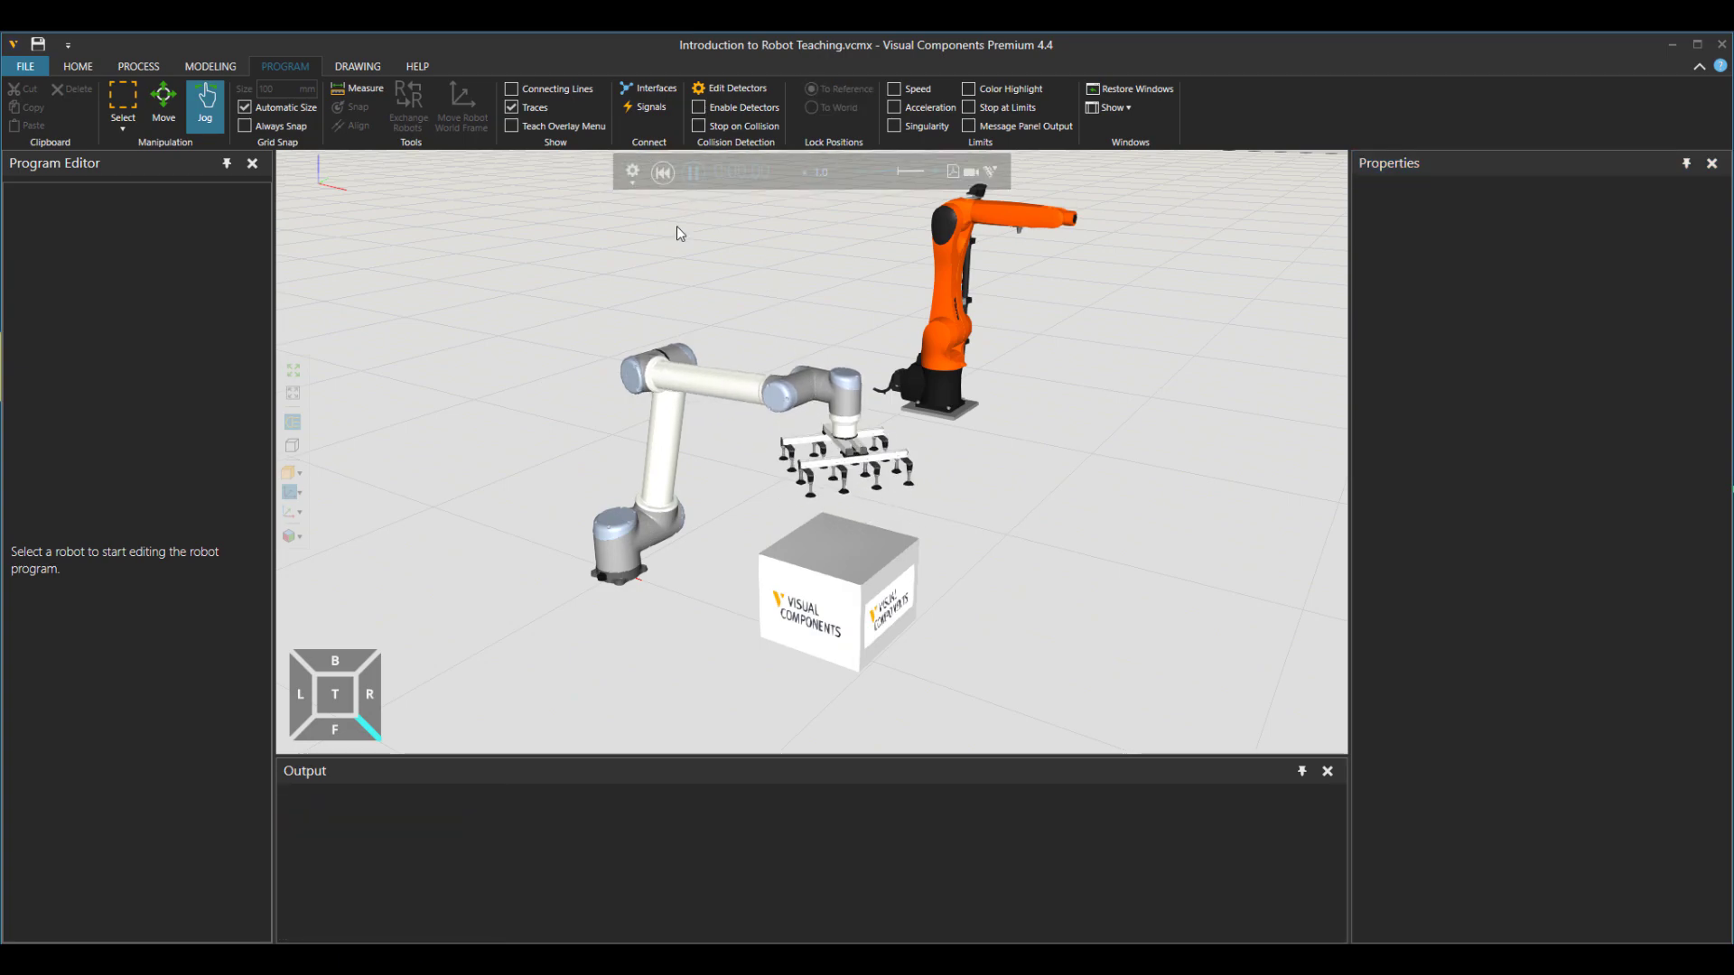